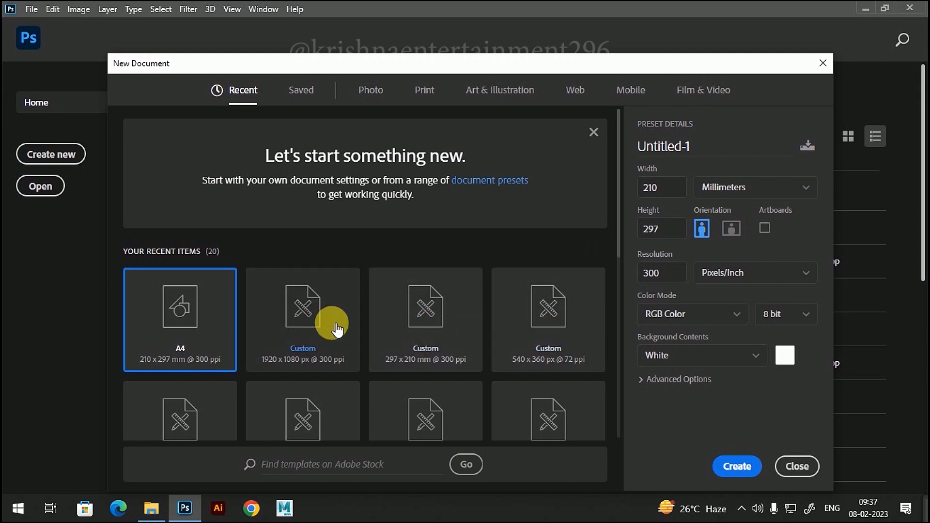
# Create a new A4 document of 210 x 297 mm at 300 pixels/inch in RGB Color with a white background.
pyautogui.click(737, 467)
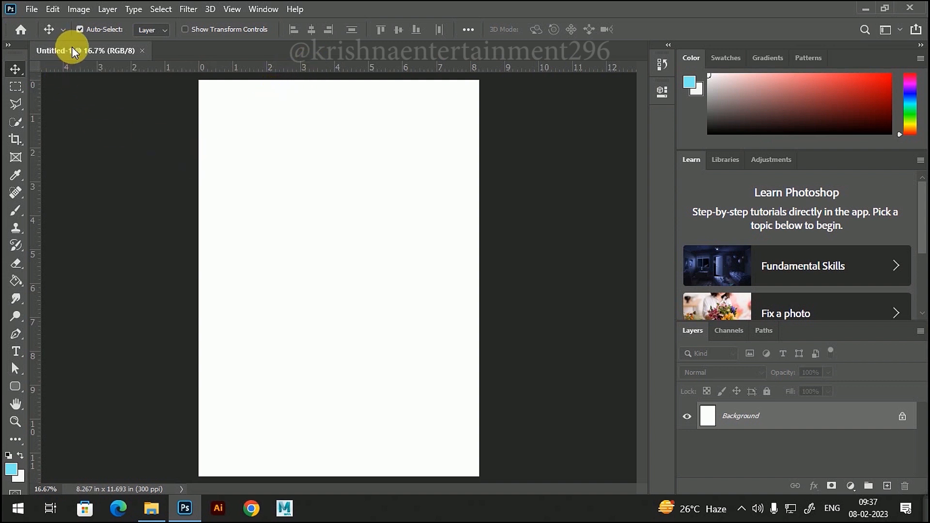
# Float the document window over the workspace and dock it back in place.
pyautogui.moveTo(67, 50); pyautogui.dragTo(283, 81)
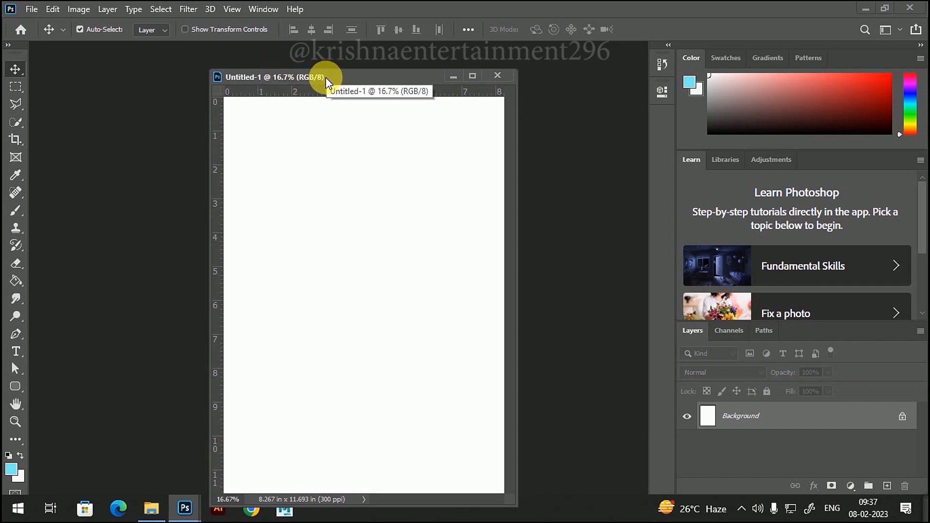
pyautogui.moveTo(329, 74); pyautogui.dragTo(153, 49)
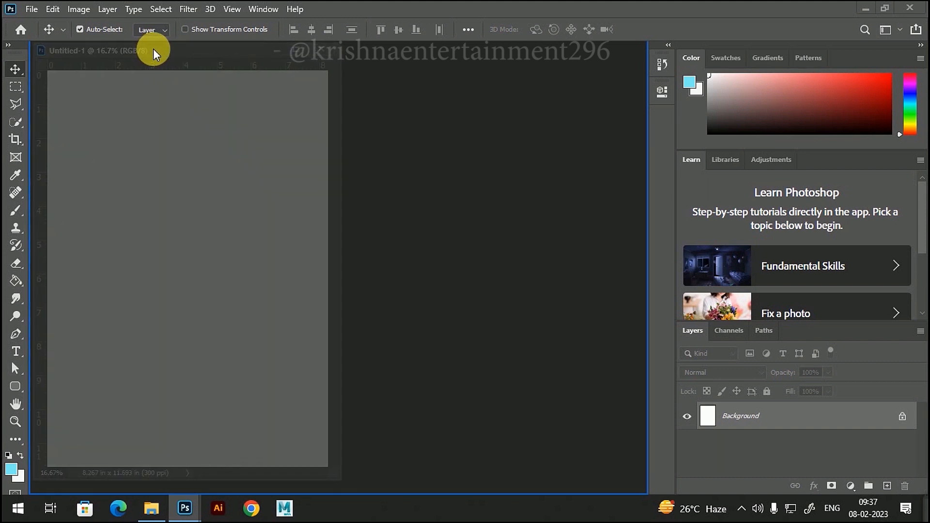
pyautogui.moveTo(153, 48)
pyautogui.mouseDown()
pyautogui.moveTo(302, 120)
pyautogui.moveTo(152, 45)
pyautogui.moveTo(286, 125)
pyautogui.moveTo(164, 52)
pyautogui.moveTo(304, 112)
pyautogui.moveTo(164, 50)
pyautogui.mouseUp()
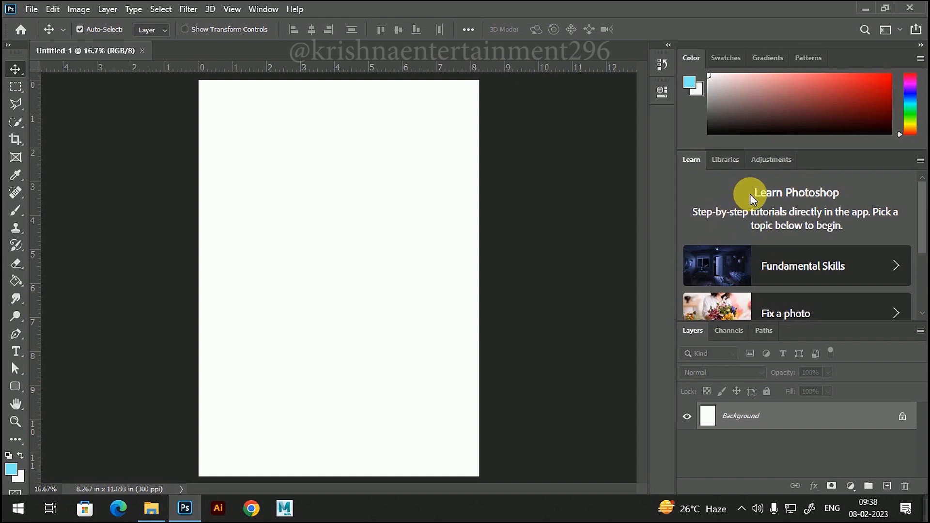
# Detach and close the Learn, Adjustments and Libraries panels.
pyautogui.moveTo(692, 164); pyautogui.dragTo(446, 171)
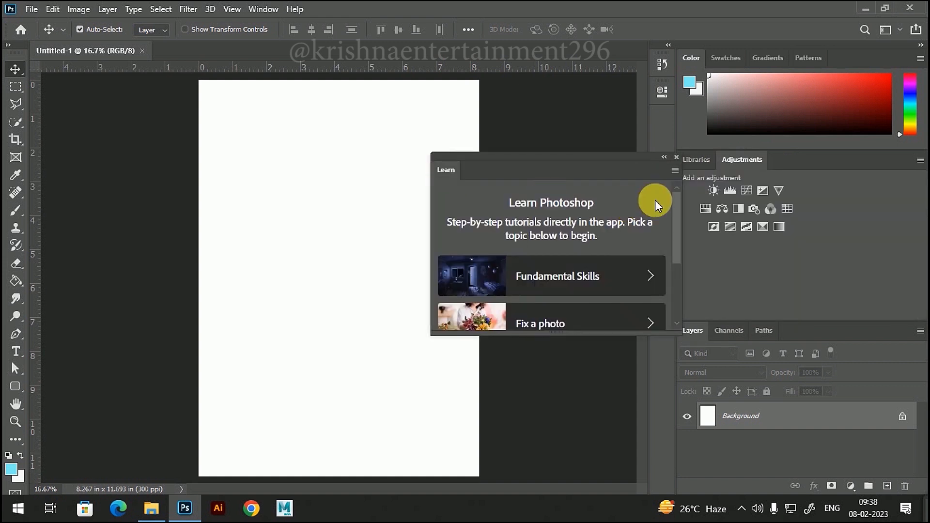
pyautogui.click(676, 158)
pyautogui.moveTo(740, 162); pyautogui.dragTo(402, 153)
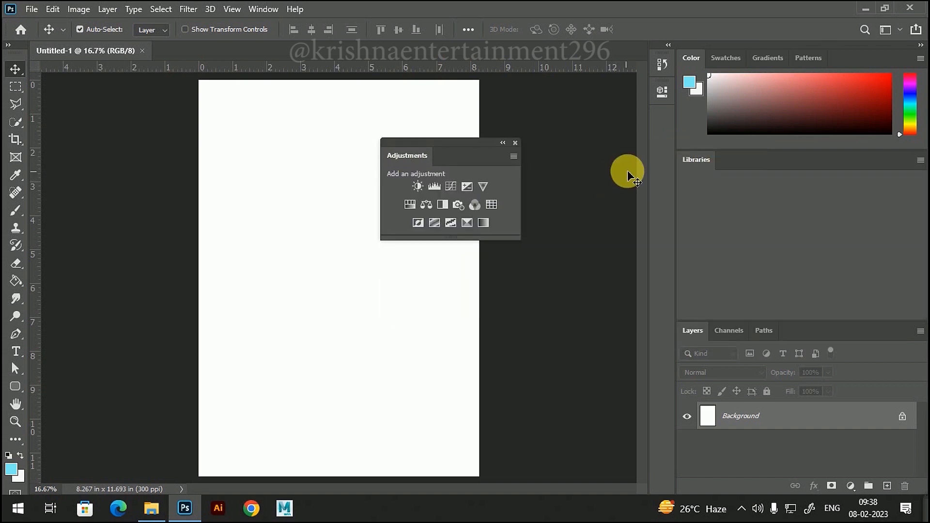
pyautogui.click(516, 143)
pyautogui.moveTo(696, 162); pyautogui.dragTo(339, 172)
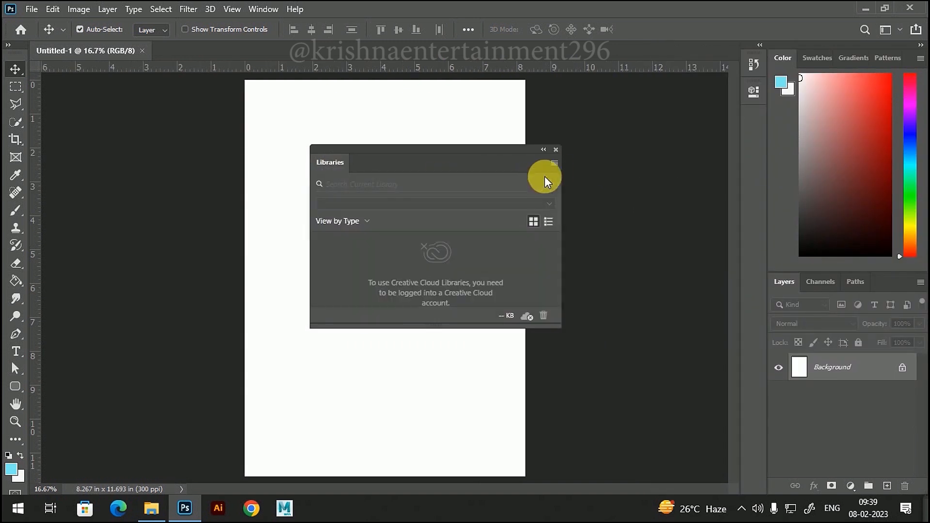
pyautogui.click(556, 149)
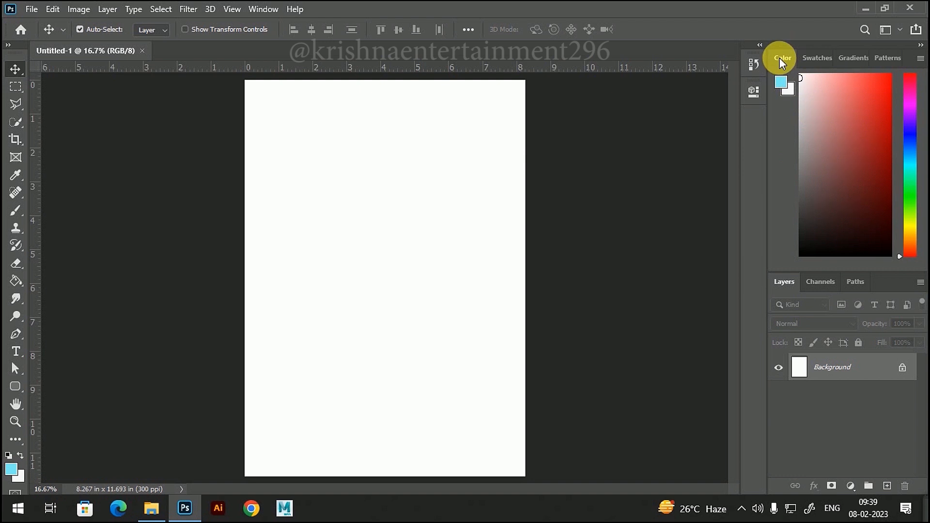
# Detach and close the Color, Patterns, Gradients and Swatches panels.
pyautogui.moveTo(779, 57); pyautogui.dragTo(376, 100)
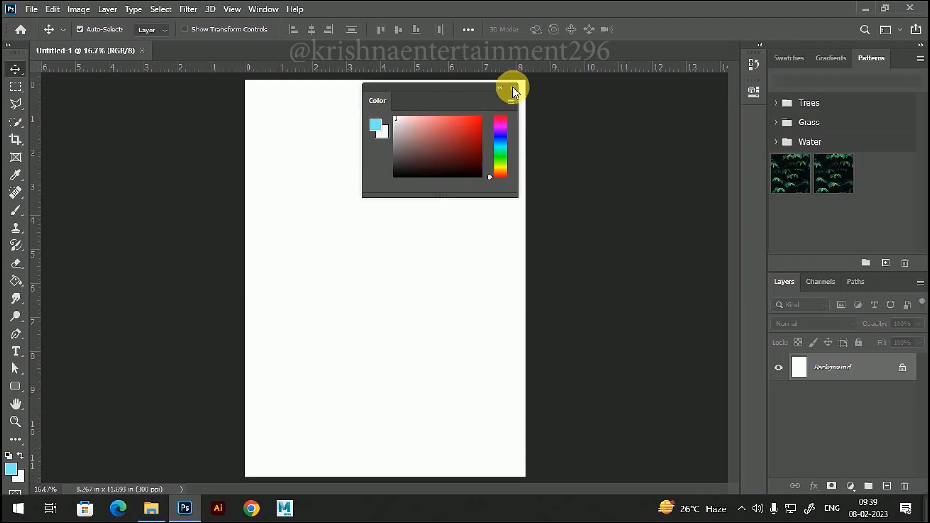
pyautogui.click(513, 87)
pyautogui.moveTo(874, 56); pyautogui.dragTo(447, 131)
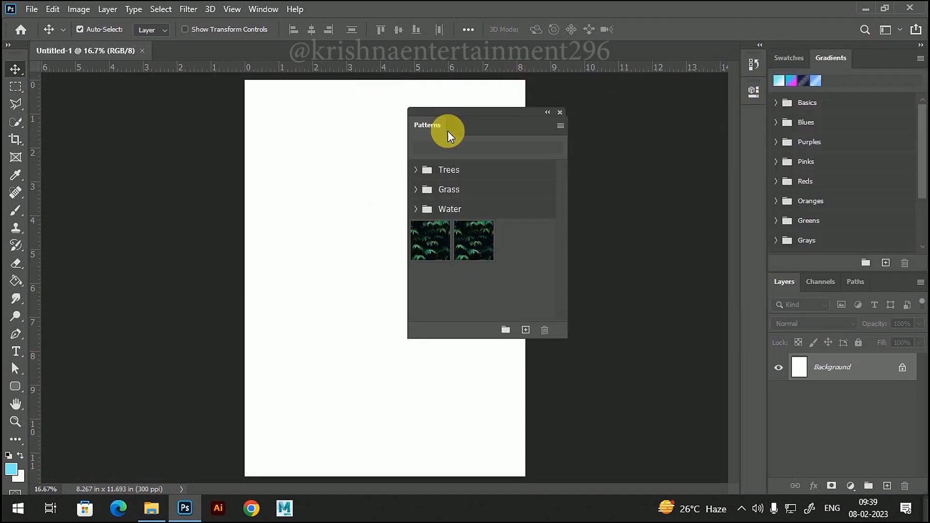
pyautogui.click(560, 110)
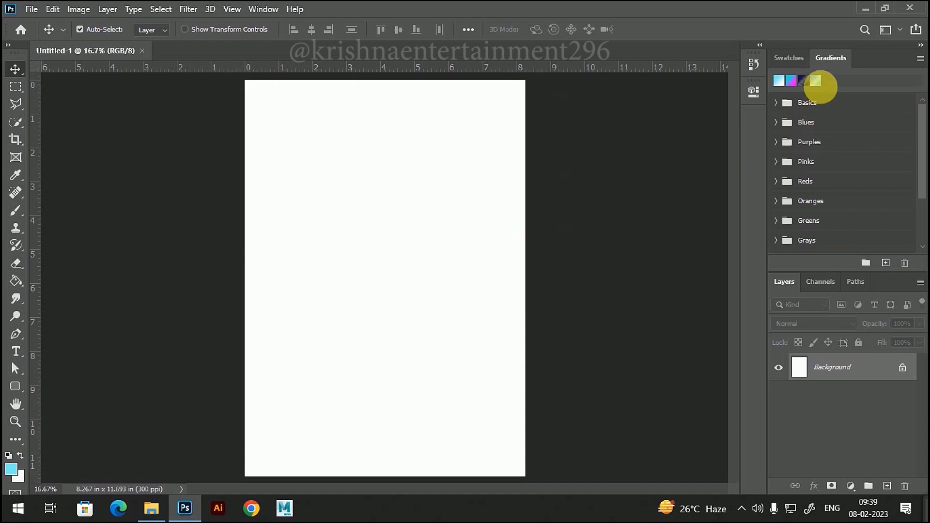
pyautogui.moveTo(829, 60); pyautogui.dragTo(438, 136)
pyautogui.click(554, 116)
pyautogui.moveTo(782, 60); pyautogui.dragTo(506, 173)
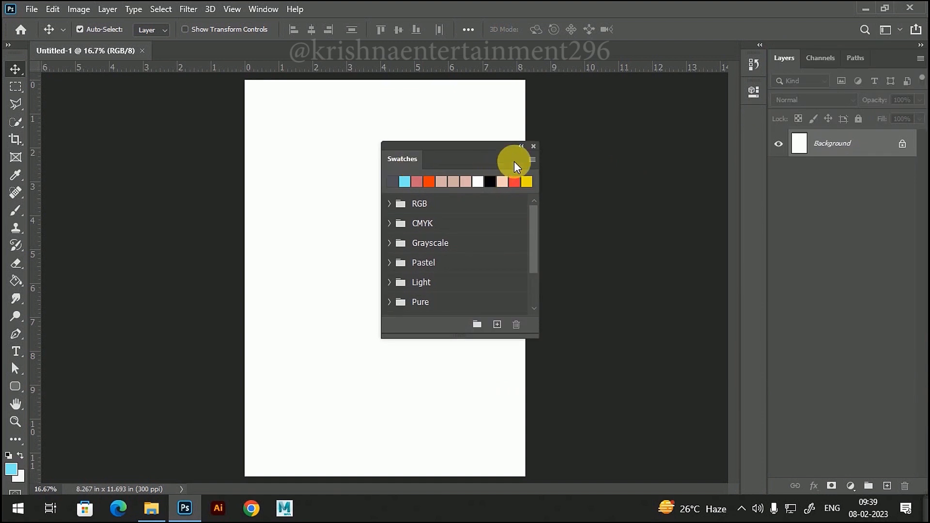
pyautogui.click(533, 145)
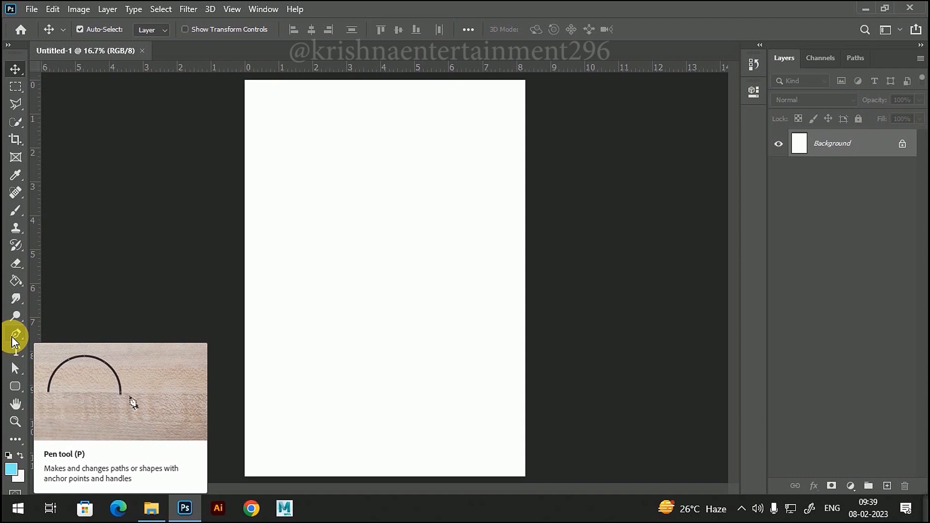
# Make a nearly square rectangular marquee selection about 1.5 in wide near the page's upper left and add a new empty layer.
pyautogui.click(17, 90)
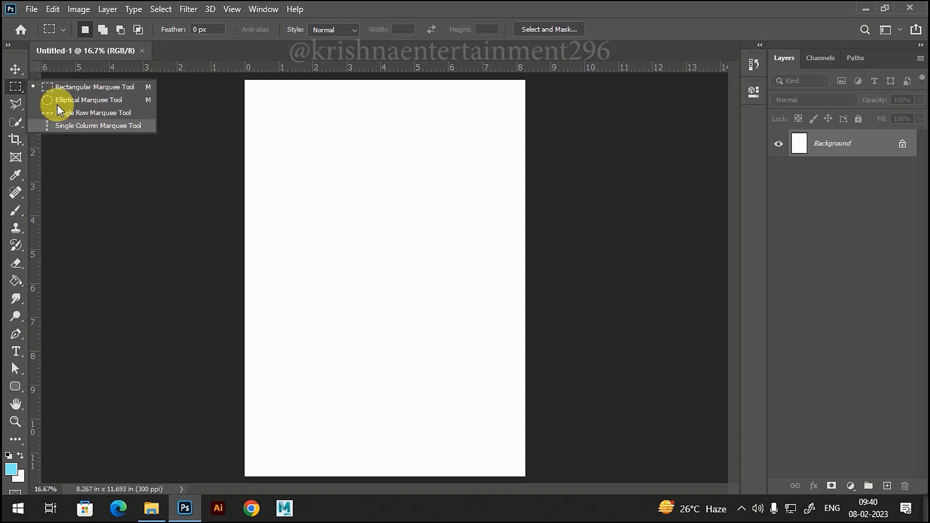
pyautogui.click(79, 87)
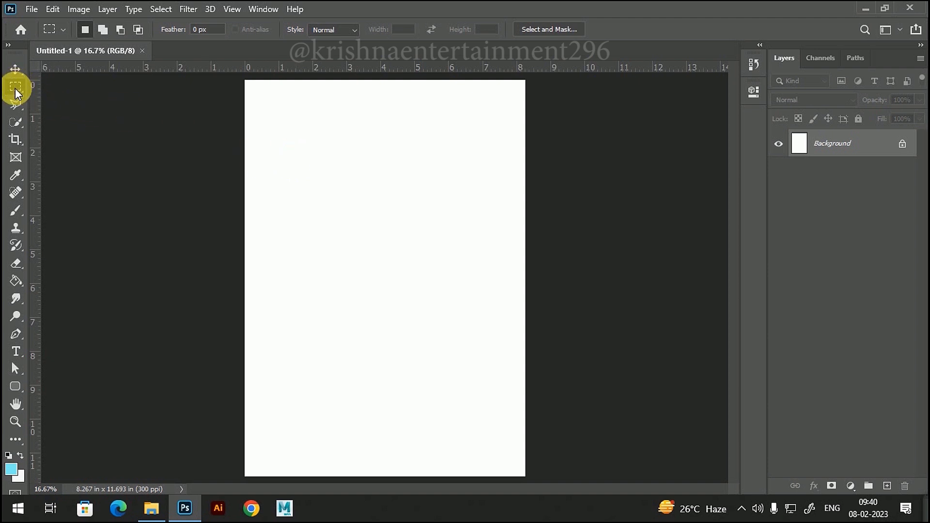
pyautogui.moveTo(298, 140); pyautogui.dragTo(355, 201)
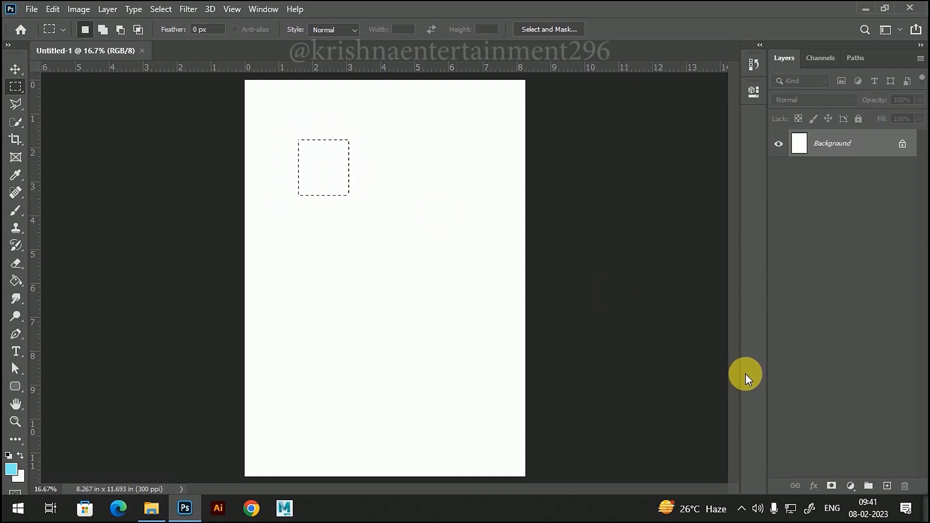
pyautogui.click(887, 486)
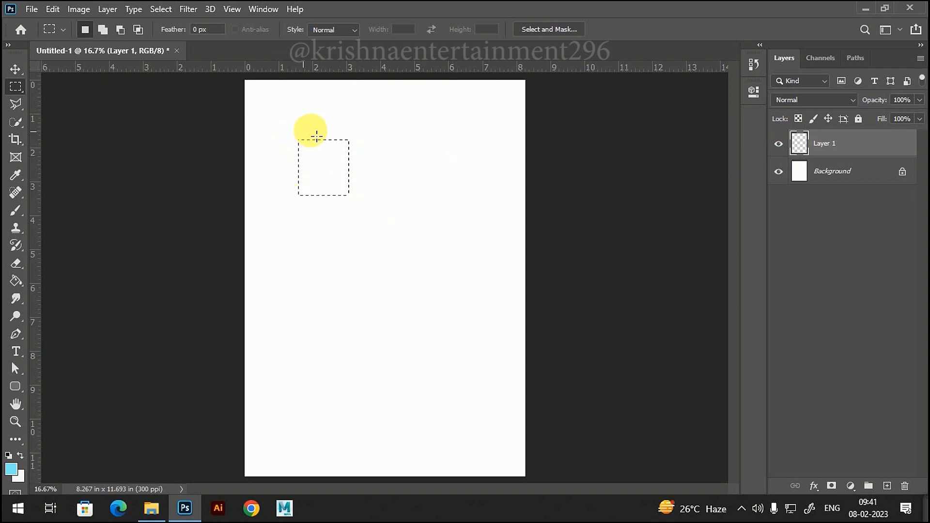
# Set the foreground color to dark brown, hex 512716.
pyautogui.click(11, 472)
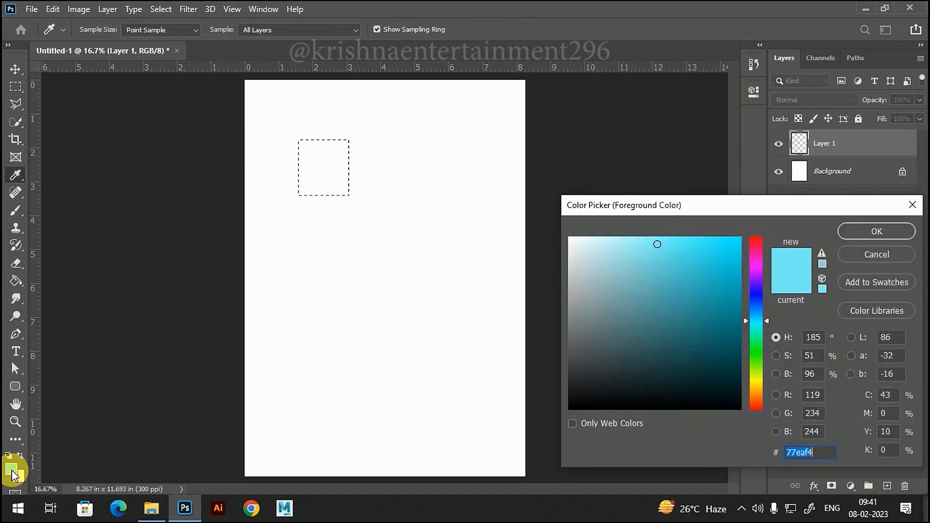
pyautogui.moveTo(768, 374); pyautogui.dragTo(756, 401)
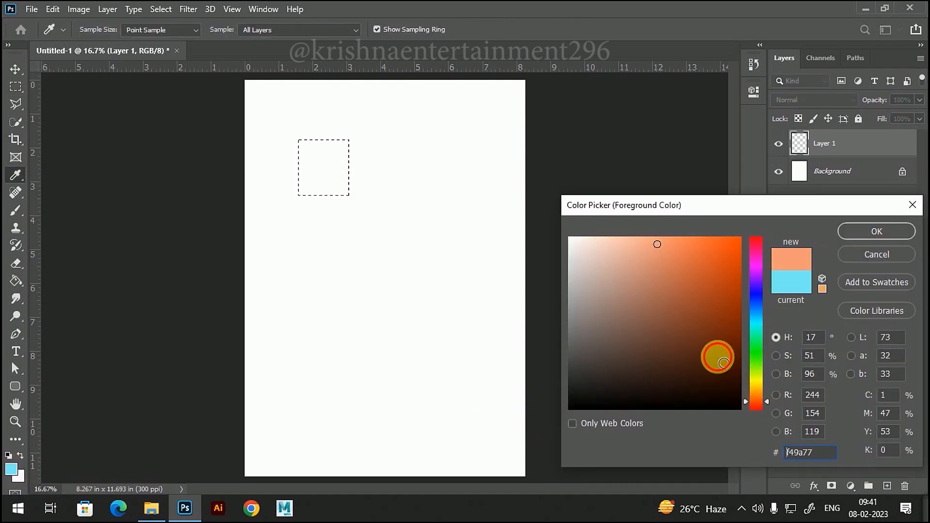
pyautogui.click(717, 356)
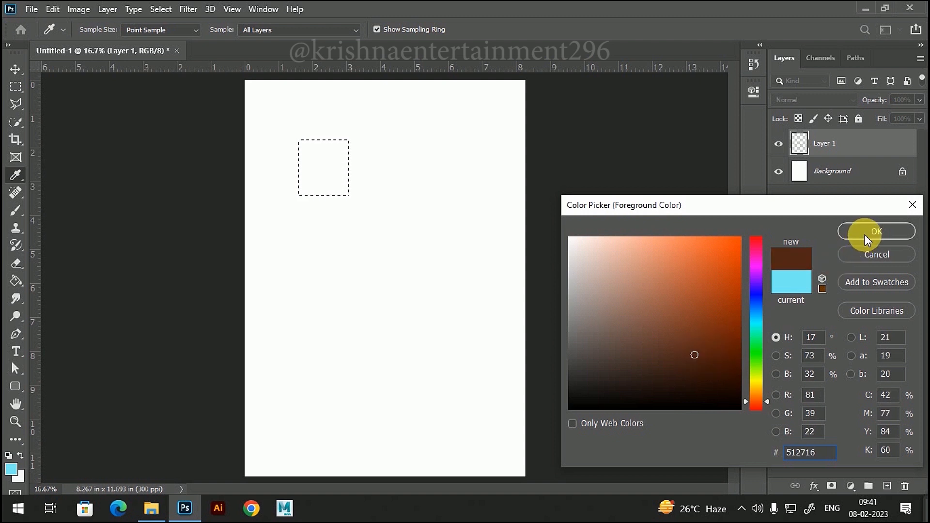
pyautogui.click(868, 235)
pyautogui.press('m')
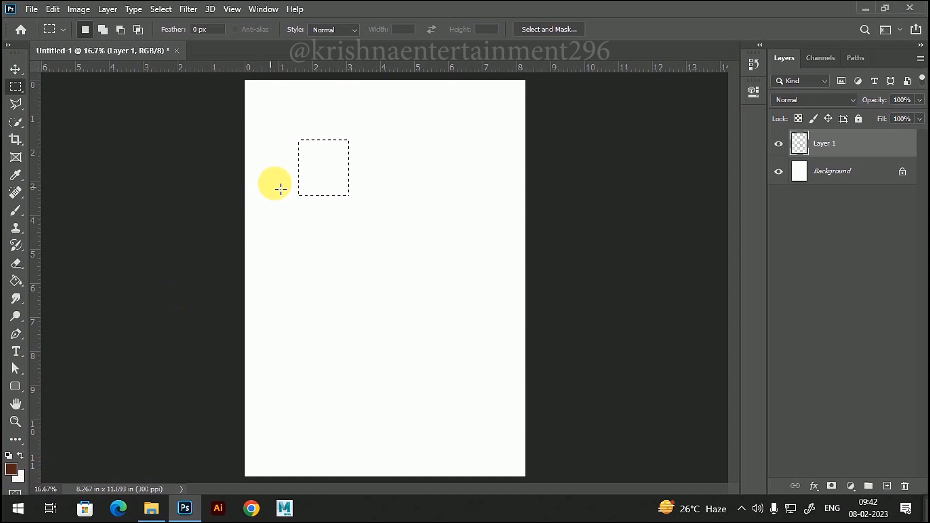
# Try filling the selection with the brown foreground color using the Paint Bucket tool, and undo the fill.
pyautogui.click(16, 281)
pyautogui.click(315, 158)
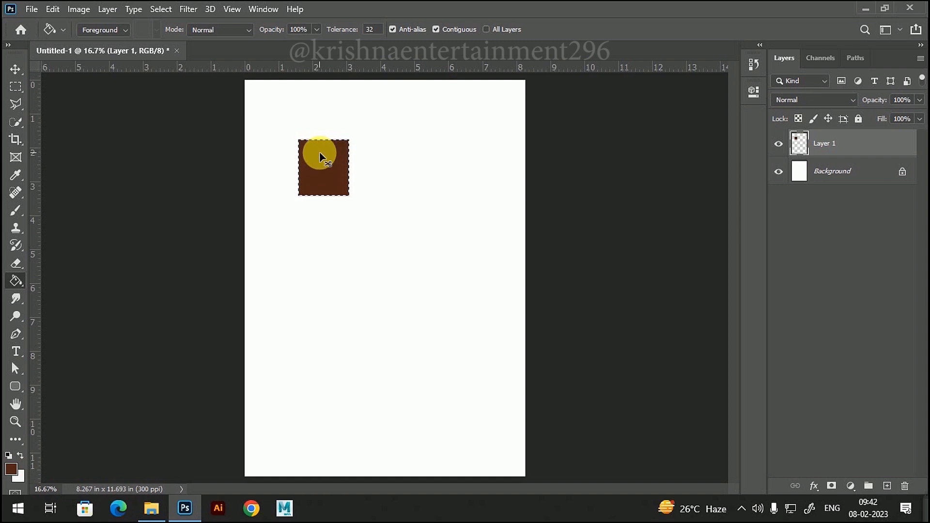
pyautogui.hotkey('ctrl', 'z')
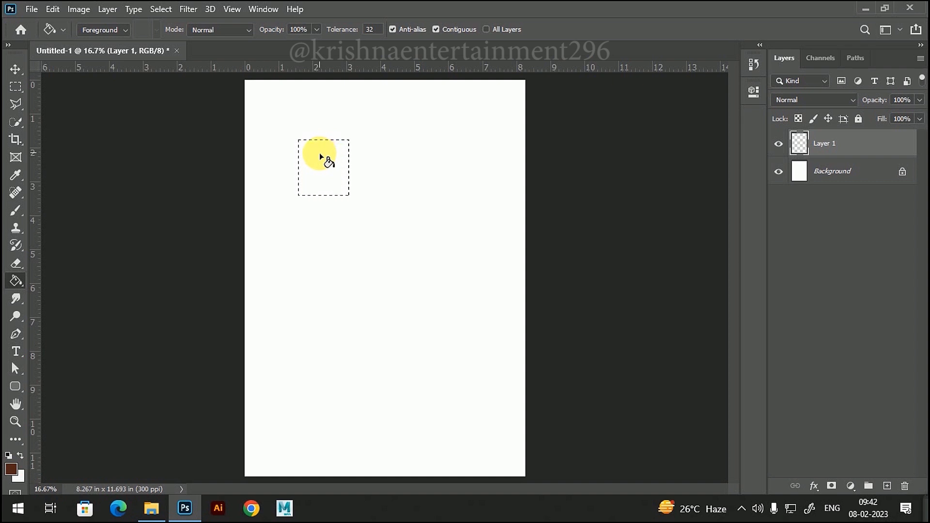
# Fill the selection on Layer 1 with the brown foreground color and deselect it.
pyautogui.click(15, 70)
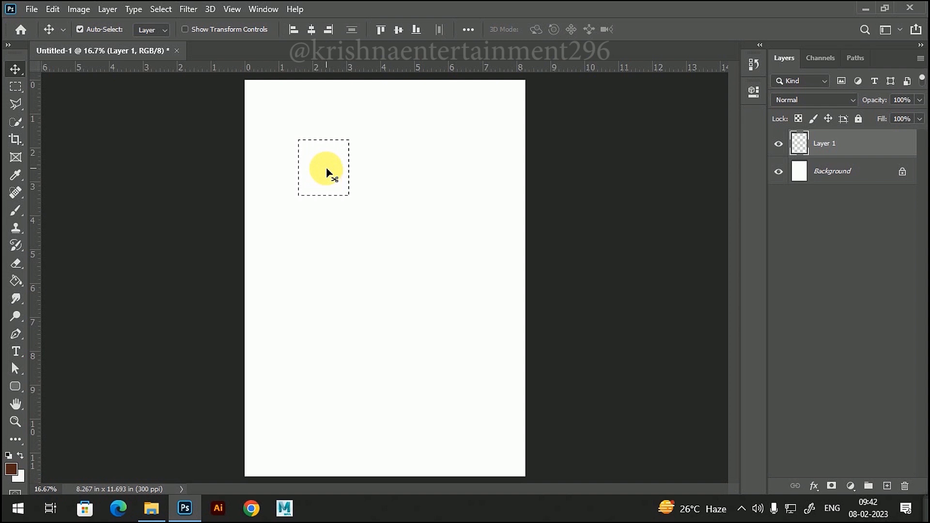
pyautogui.hotkey('alt', 'BackSpace')
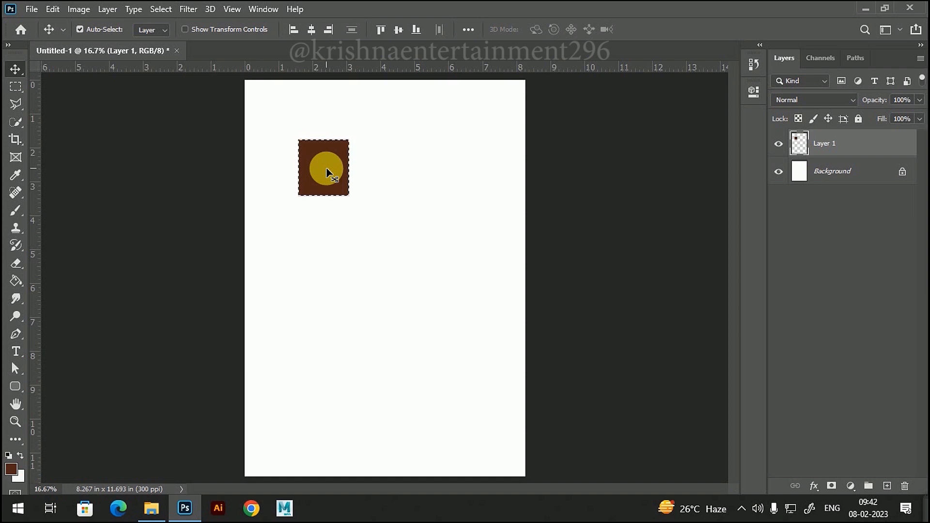
pyautogui.hotkey('ctrl', 'd')
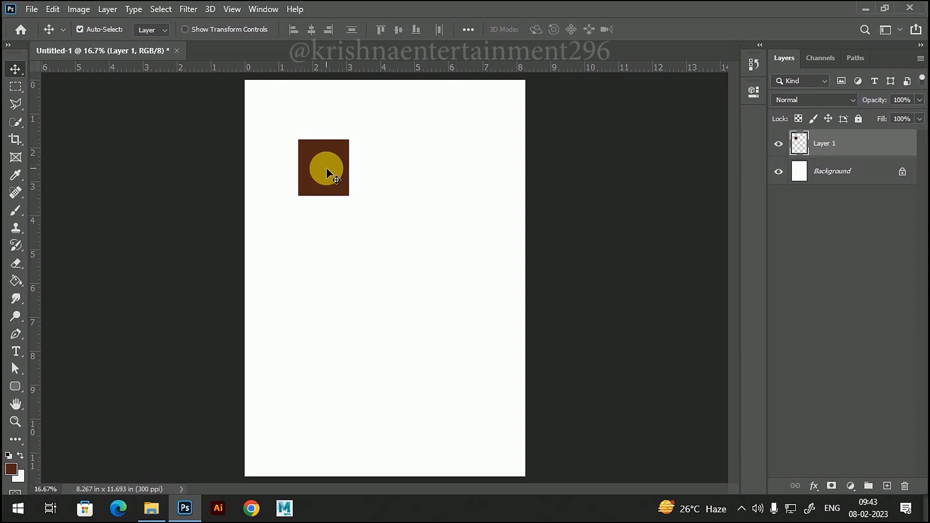
pyautogui.click(160, 10)
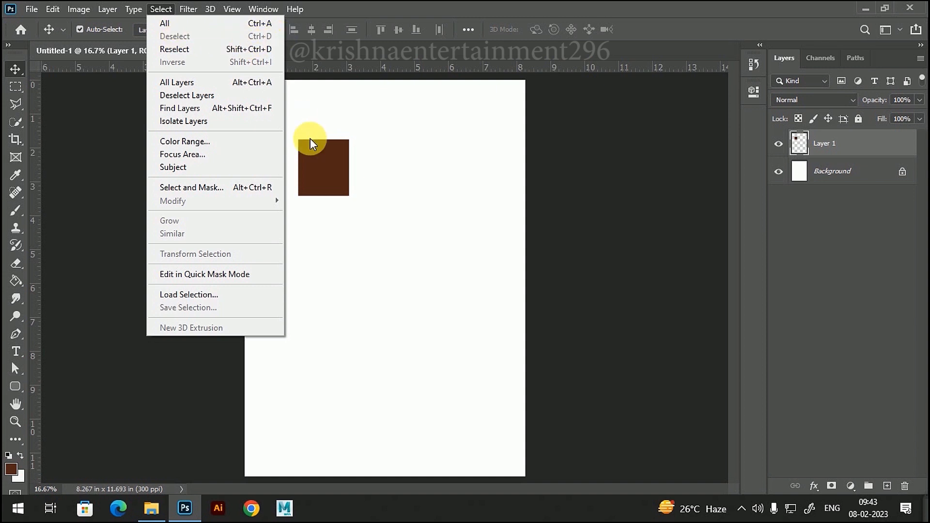
pyautogui.click(320, 164)
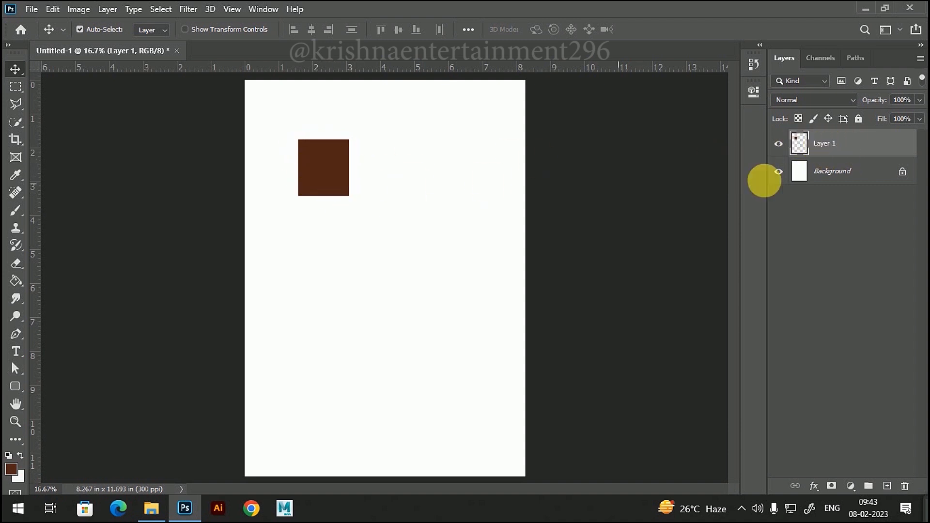
# Rename Layer 1 to "cadburry".
pyautogui.doubleClick(830, 153)
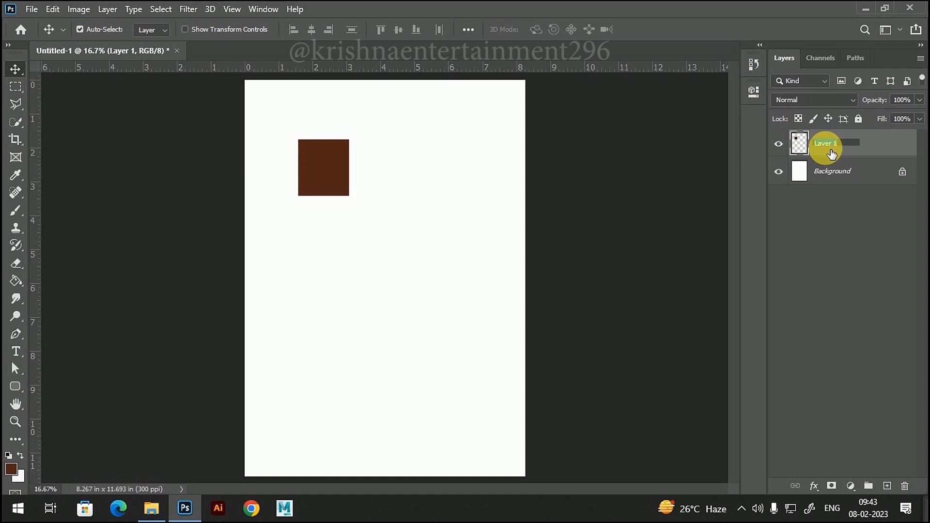
pyautogui.write('cadburry')
pyautogui.press('Return')
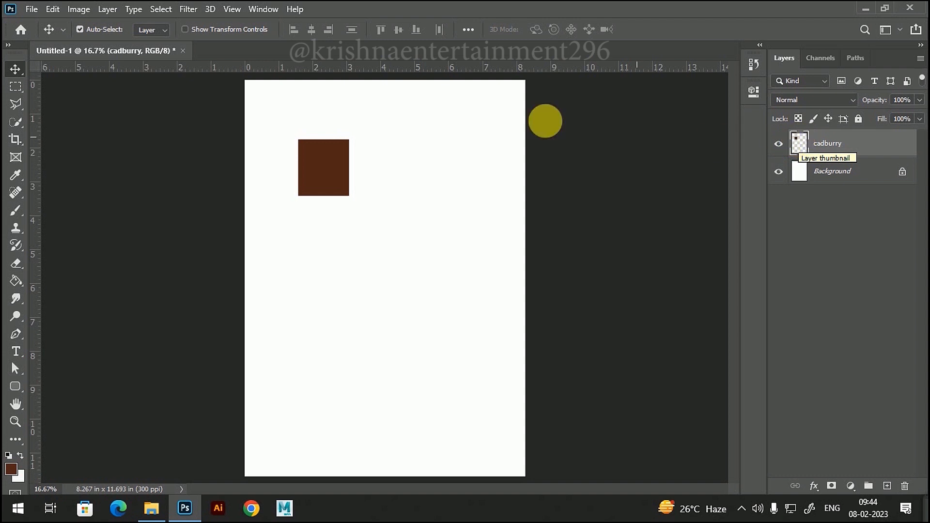
# Load the outline of the brown square on the cadburry layer as a selection.
pyautogui.press('ctrl')
pyautogui.keyDown('ctrl'); pyautogui.click(805, 148); pyautogui.keyUp('ctrl')
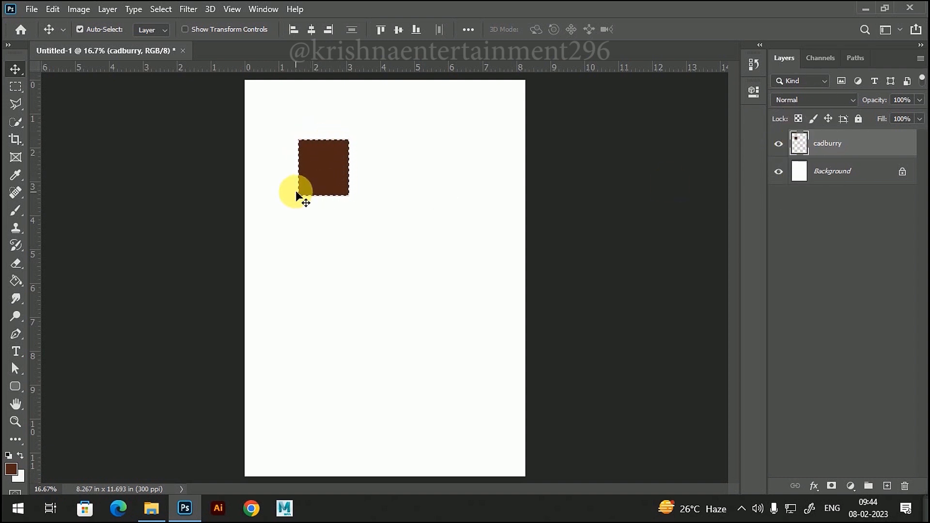
pyautogui.scroll(1, 353, 164)
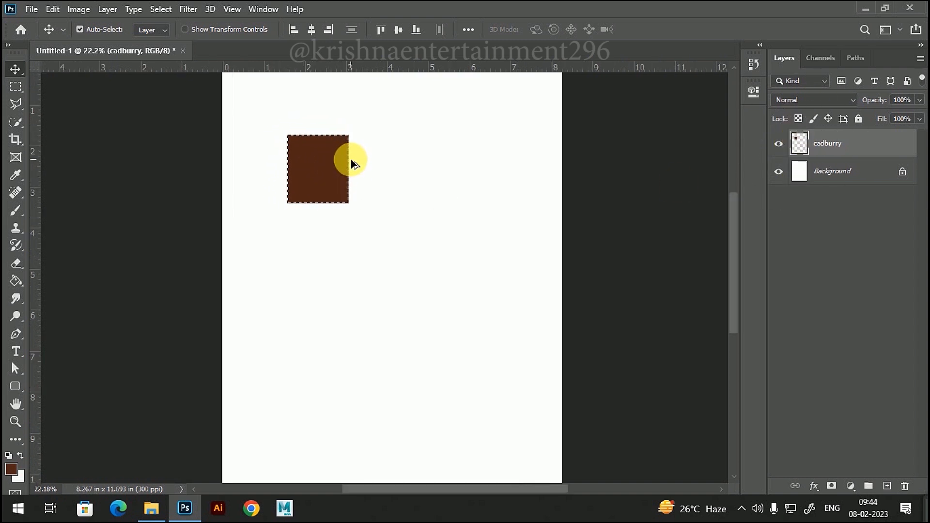
pyautogui.scroll(4, 354, 164)
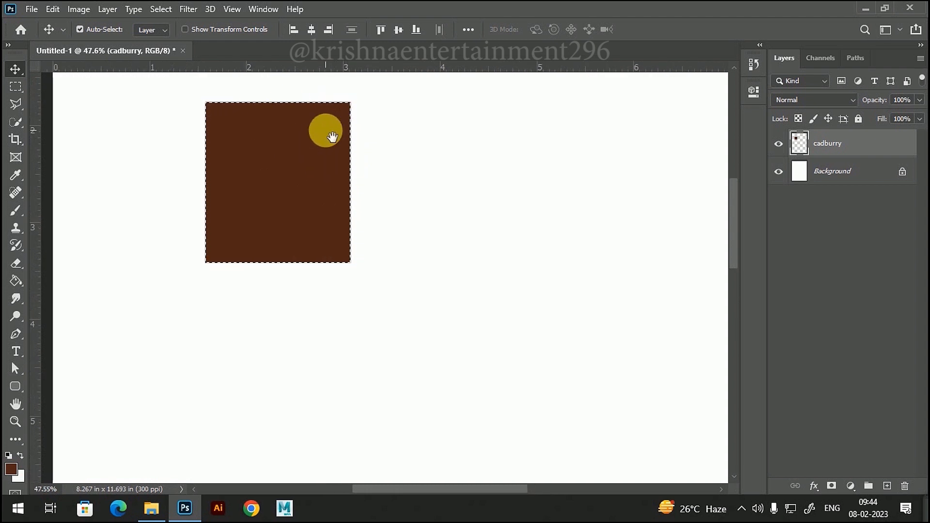
pyautogui.moveTo(332, 137); pyautogui.dragTo(388, 197)
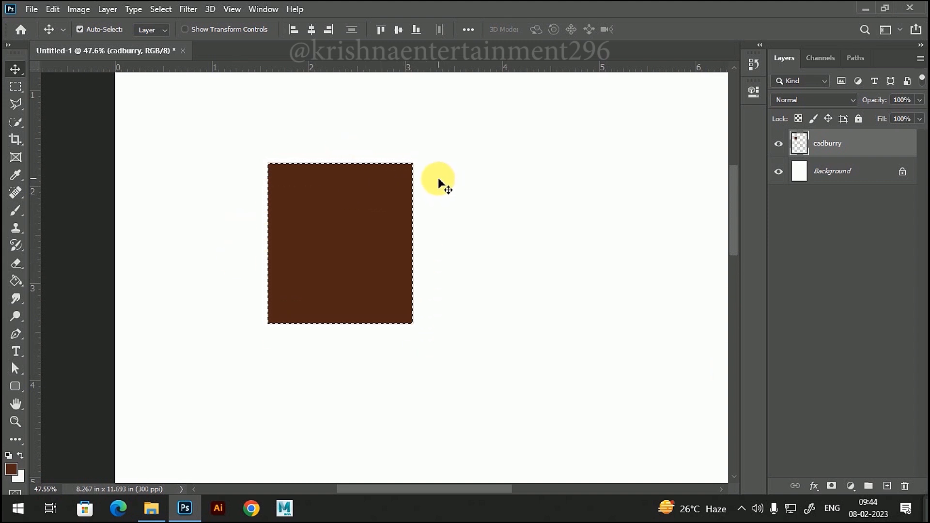
pyautogui.press('ctrl')
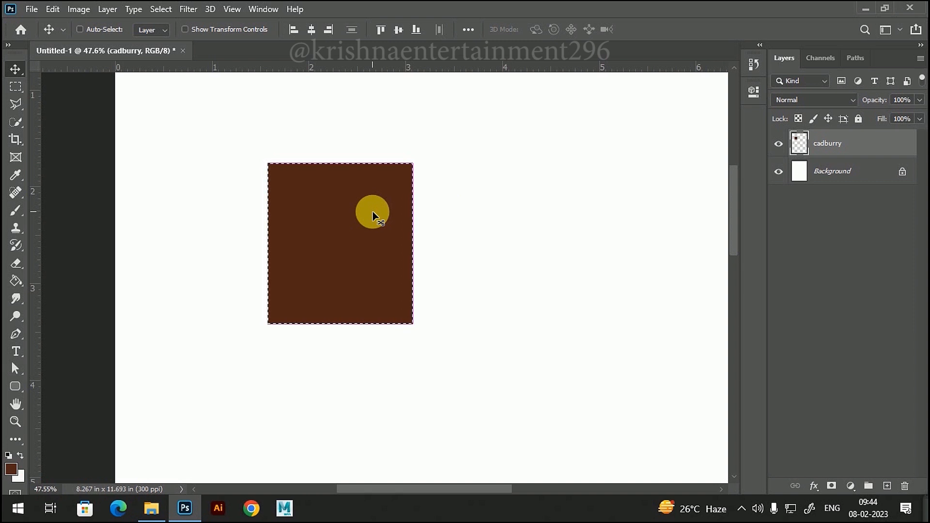
# Deselect the brown square and enable the Bevel & Emboss effect in the cadburry layer's style.
pyautogui.hotkey('ctrl', 'd')
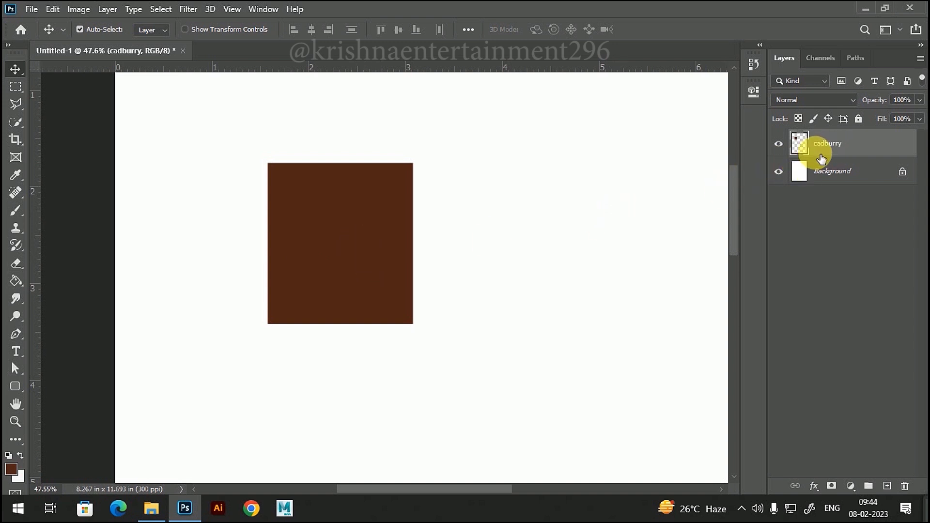
pyautogui.doubleClick(884, 148)
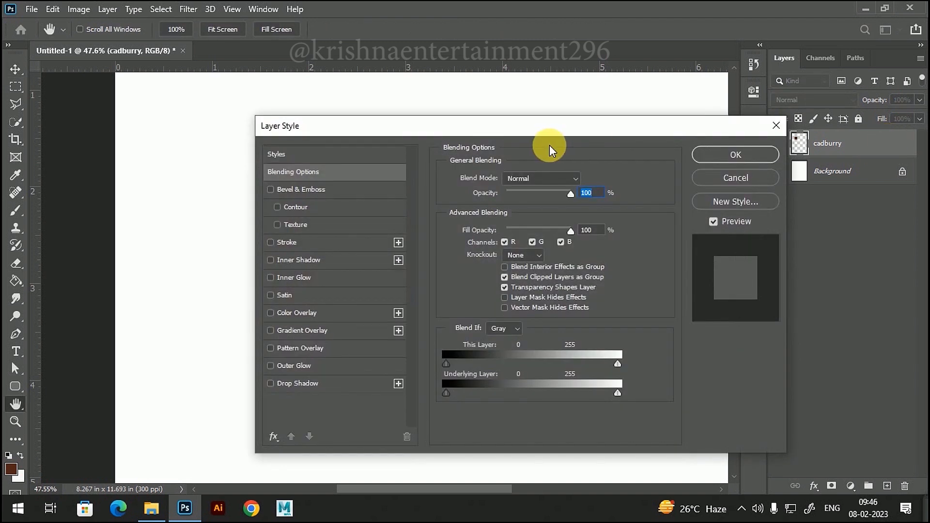
pyautogui.moveTo(510, 129); pyautogui.dragTo(531, 135)
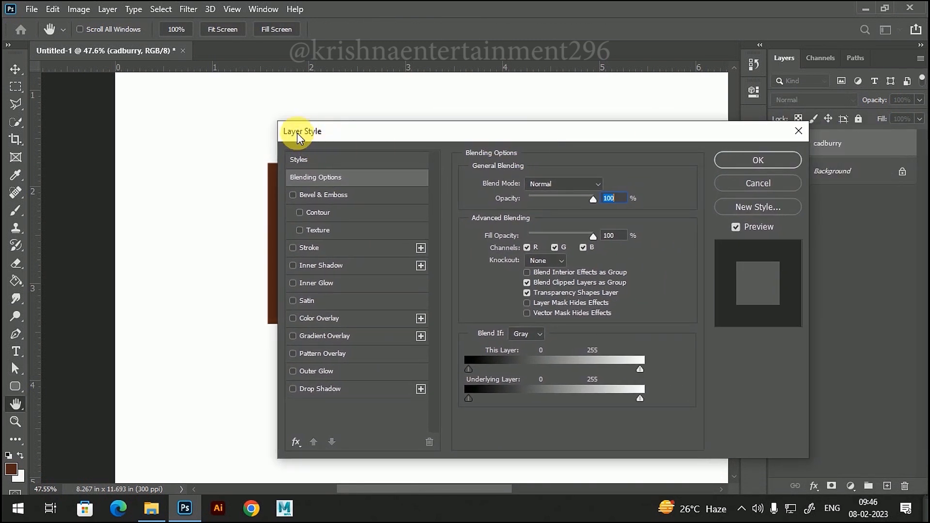
pyautogui.moveTo(446, 132); pyautogui.dragTo(537, 129)
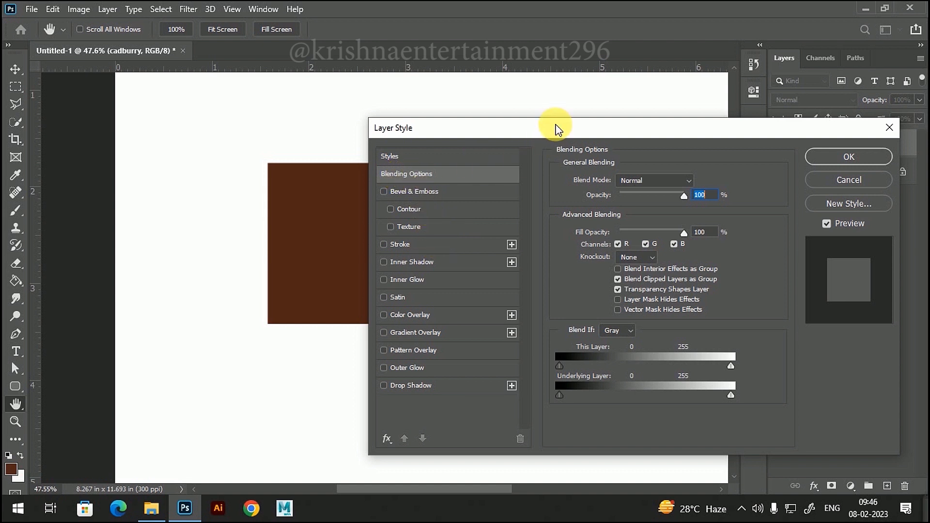
pyautogui.moveTo(556, 129); pyautogui.dragTo(514, 143)
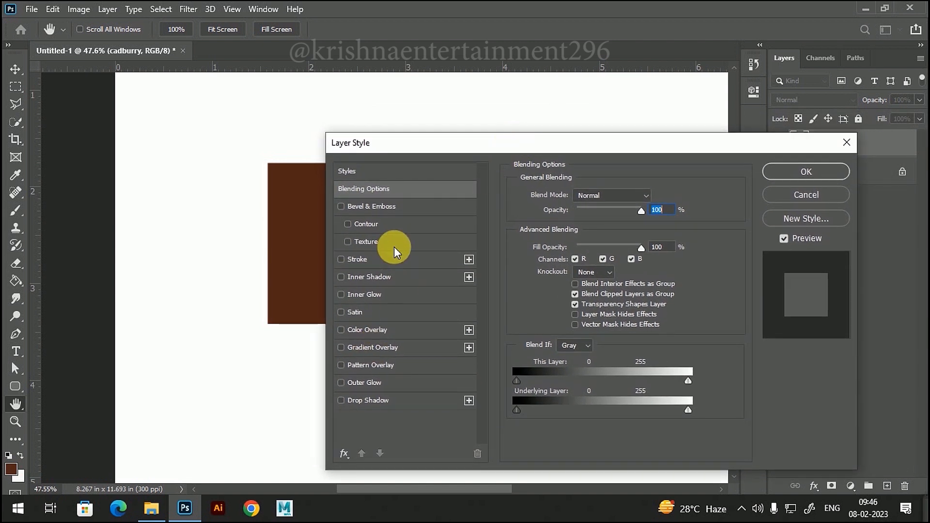
pyautogui.moveTo(460, 148); pyautogui.dragTo(439, 193)
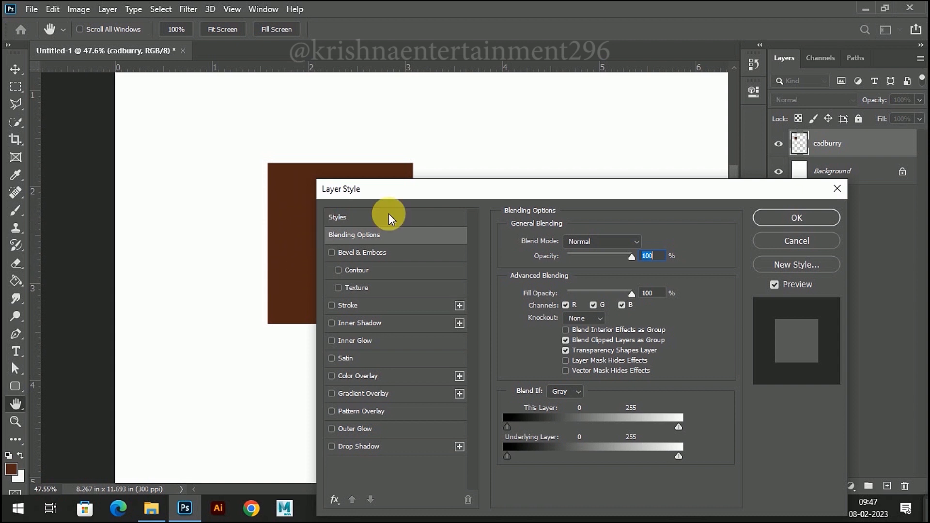
pyautogui.moveTo(416, 190); pyautogui.dragTo(434, 182)
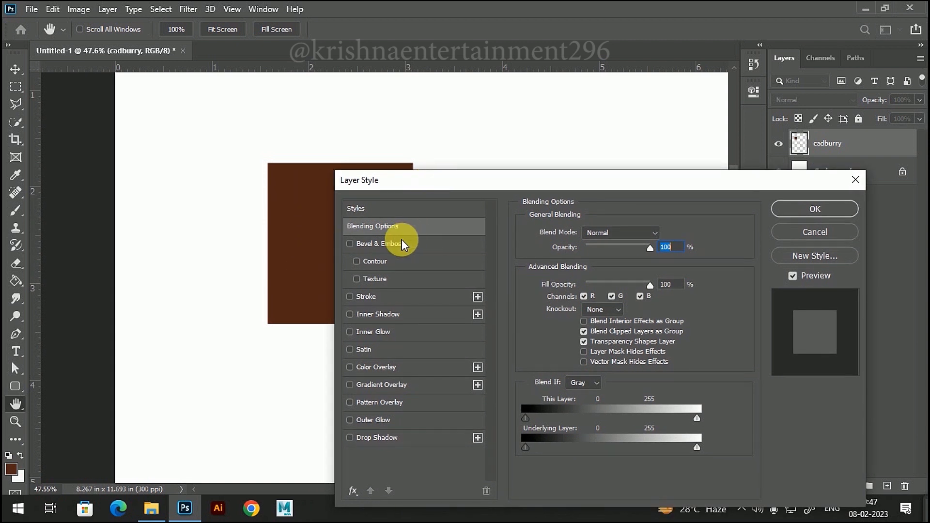
pyautogui.click(350, 245)
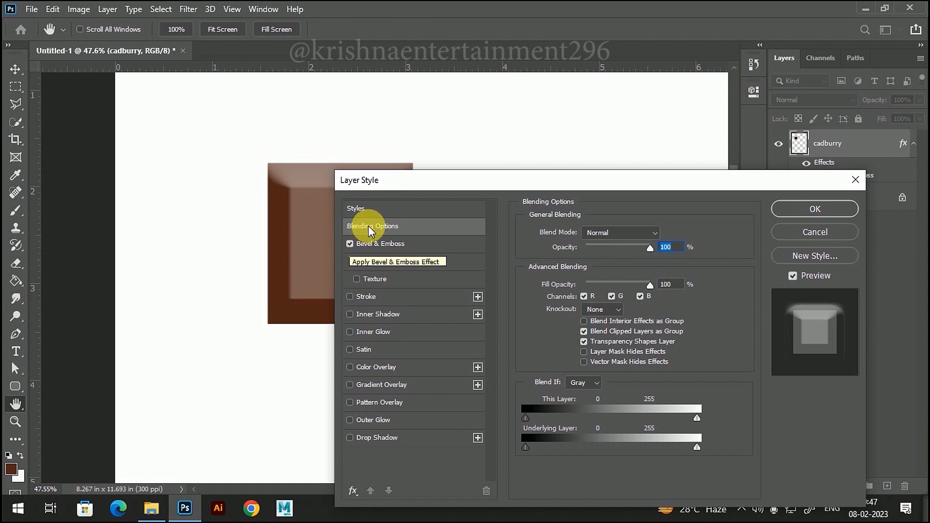
pyautogui.moveTo(407, 183); pyautogui.dragTo(491, 175)
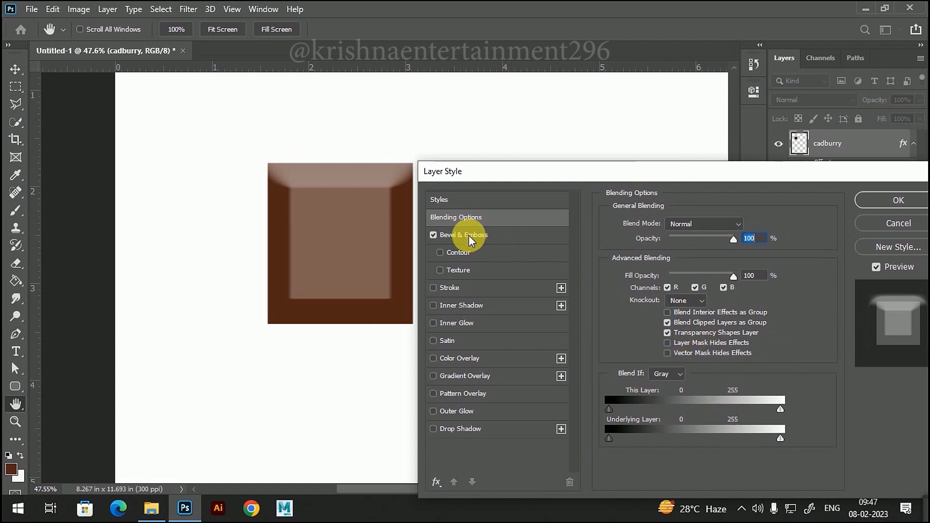
# Compare the square with Bevel & Emboss off and on, and open the effect's settings.
pyautogui.click(433, 235)
pyautogui.click(433, 235)
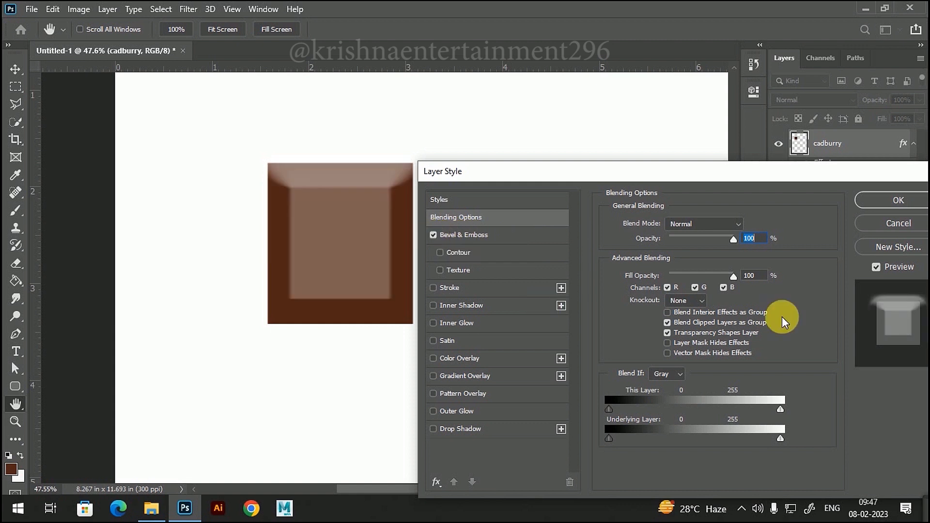
pyautogui.click(434, 235)
pyautogui.click(434, 235)
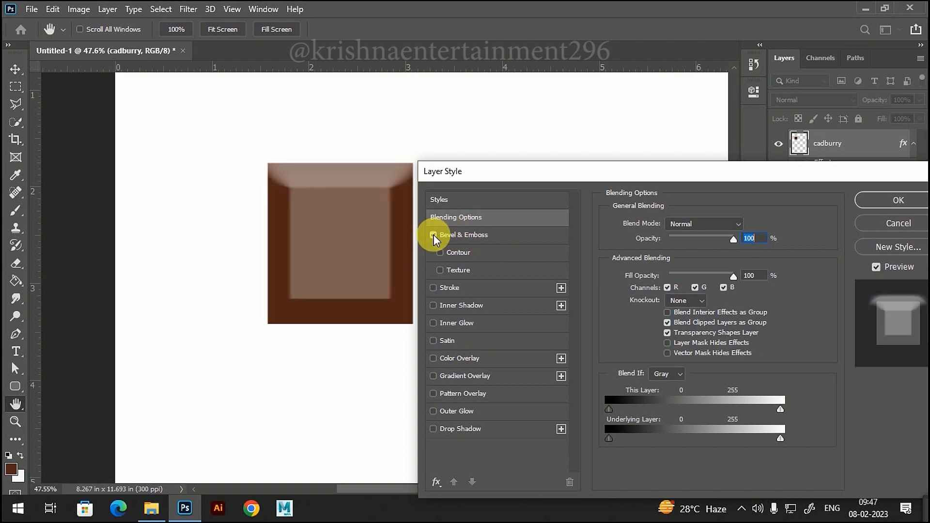
pyautogui.click(510, 237)
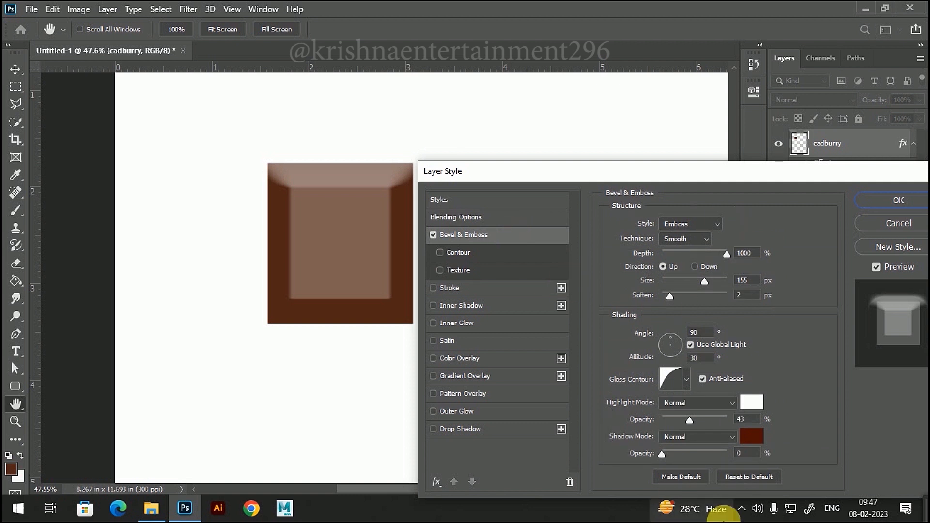
pyautogui.click(500, 216)
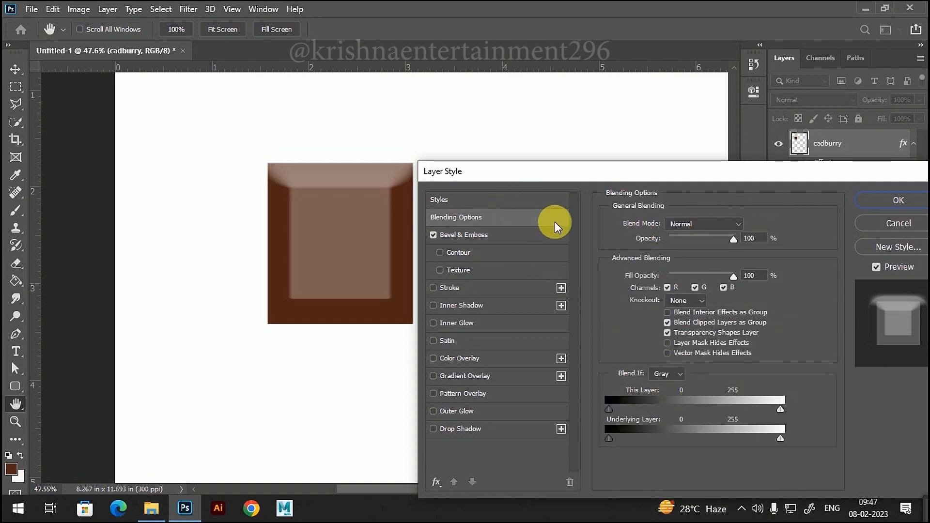
pyautogui.moveTo(563, 170); pyautogui.dragTo(507, 103)
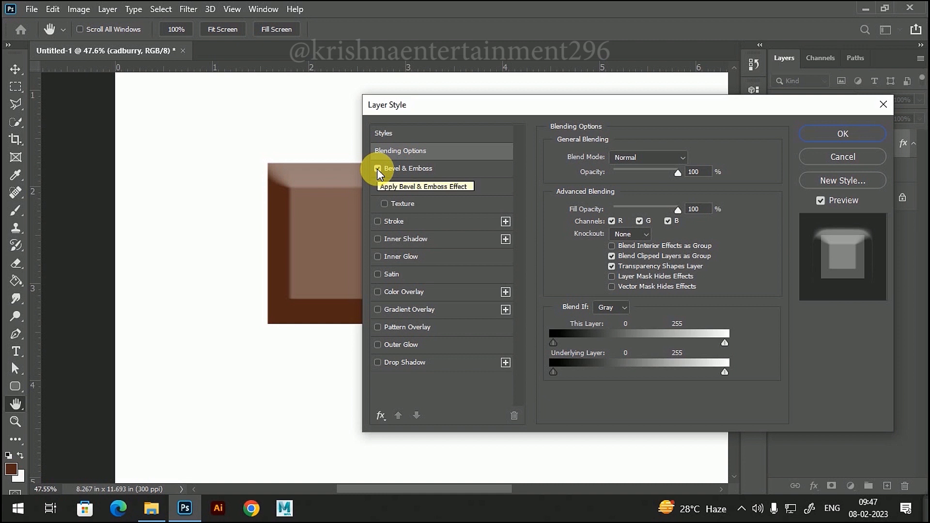
pyautogui.click(464, 172)
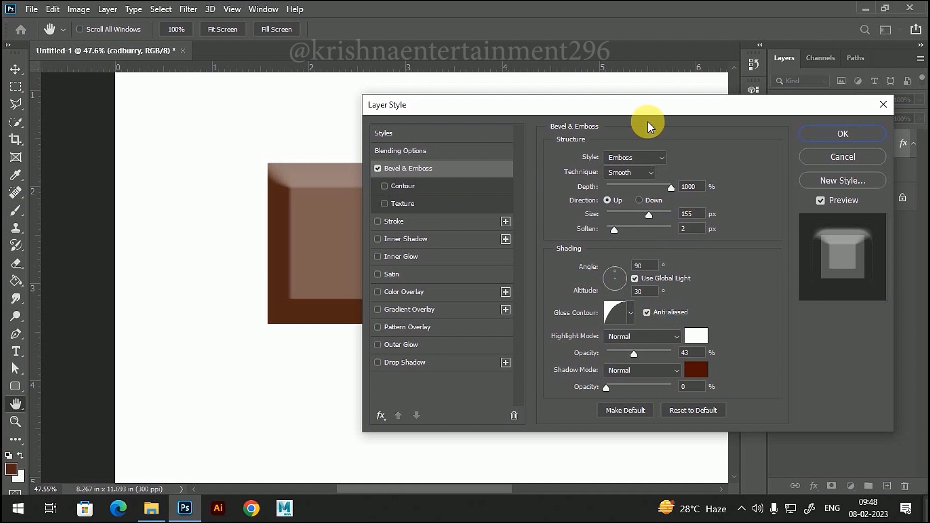
pyautogui.moveTo(645, 107); pyautogui.dragTo(667, 118)
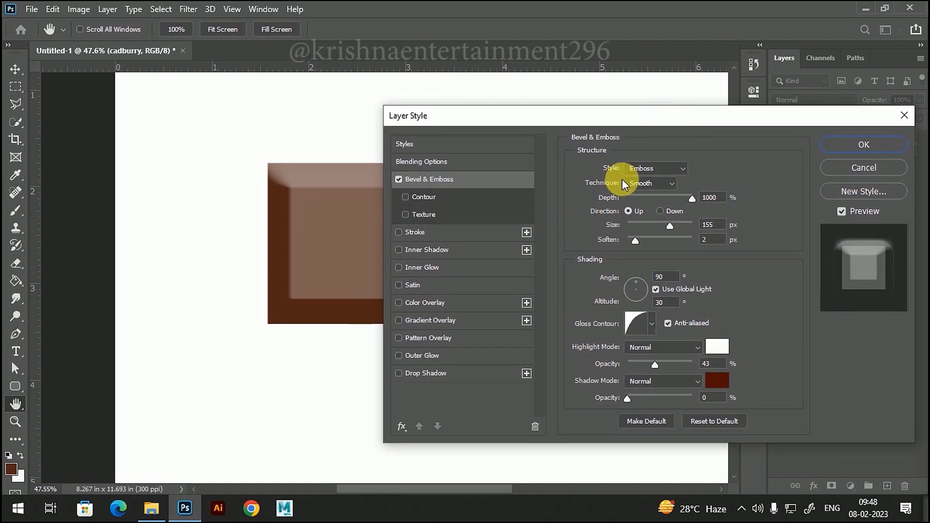
# Try the Outer Bevel style on the square, and switch to Inner Bevel with a size of 51 px.
pyautogui.click(652, 169)
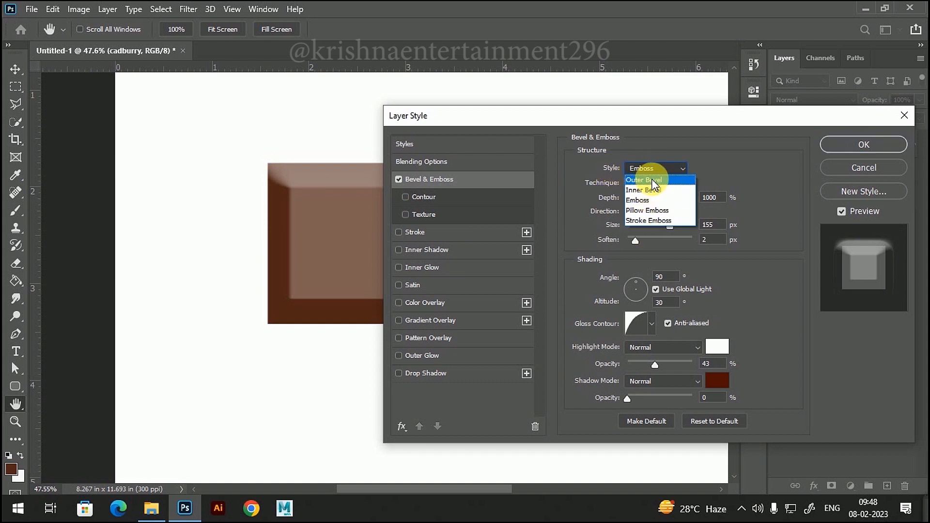
pyautogui.click(653, 180)
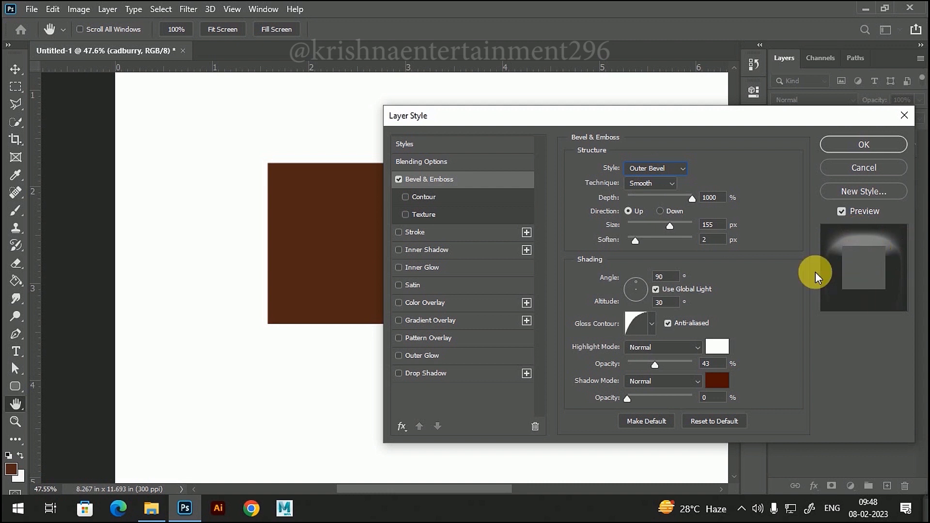
pyautogui.click(656, 167)
pyautogui.click(653, 187)
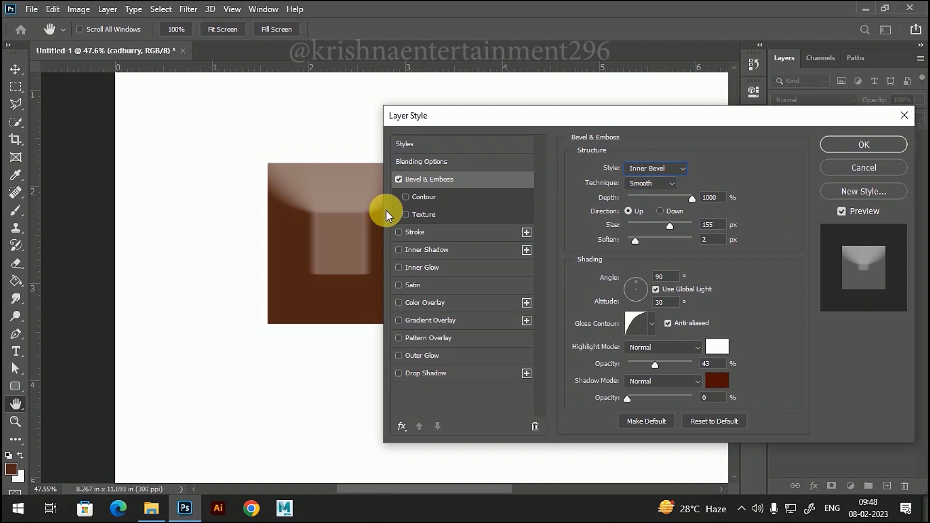
pyautogui.moveTo(670, 226); pyautogui.dragTo(644, 226)
pyautogui.moveTo(642, 121); pyautogui.dragTo(701, 134)
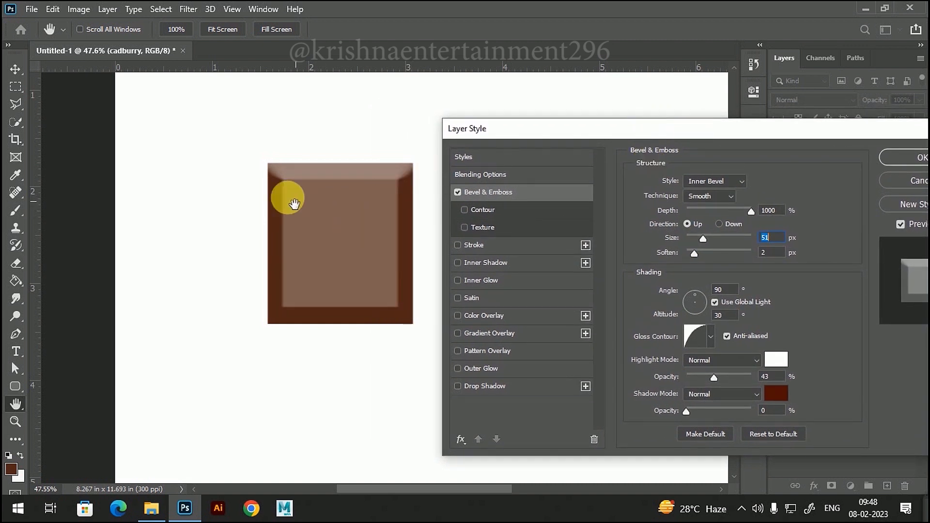
# Try the Emboss style on the square with sizes of 122 px and 76 px.
pyautogui.click(700, 181)
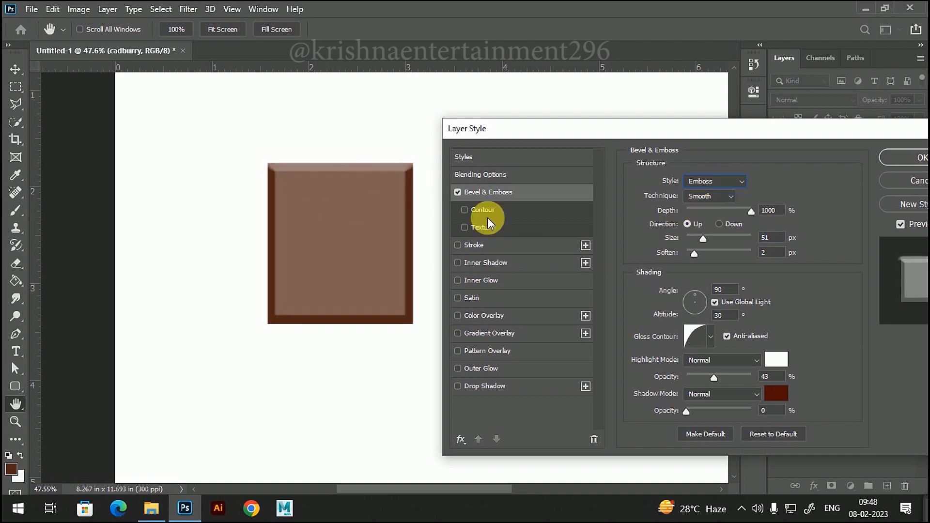
pyautogui.moveTo(805, 138); pyautogui.dragTo(683, 133)
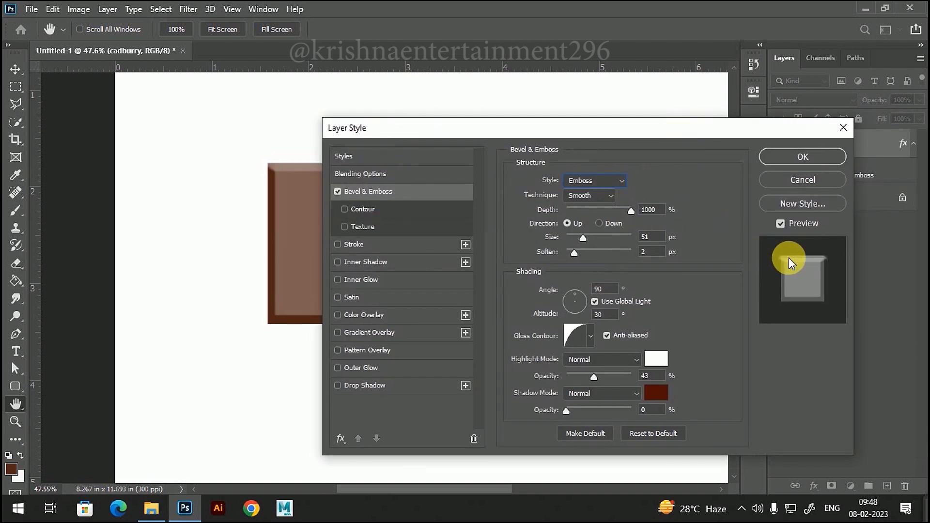
pyautogui.moveTo(587, 236); pyautogui.dragTo(601, 238)
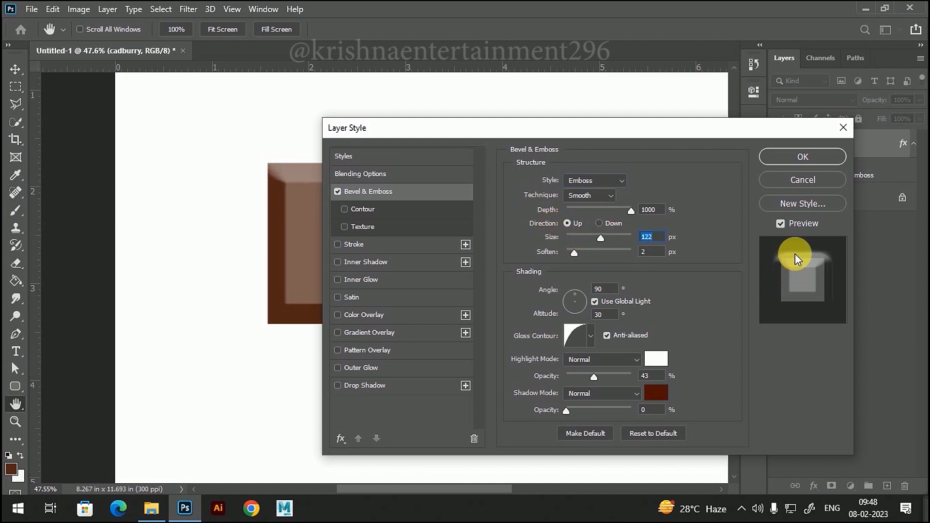
pyautogui.moveTo(598, 238); pyautogui.dragTo(590, 238)
pyautogui.moveTo(558, 132); pyautogui.dragTo(591, 134)
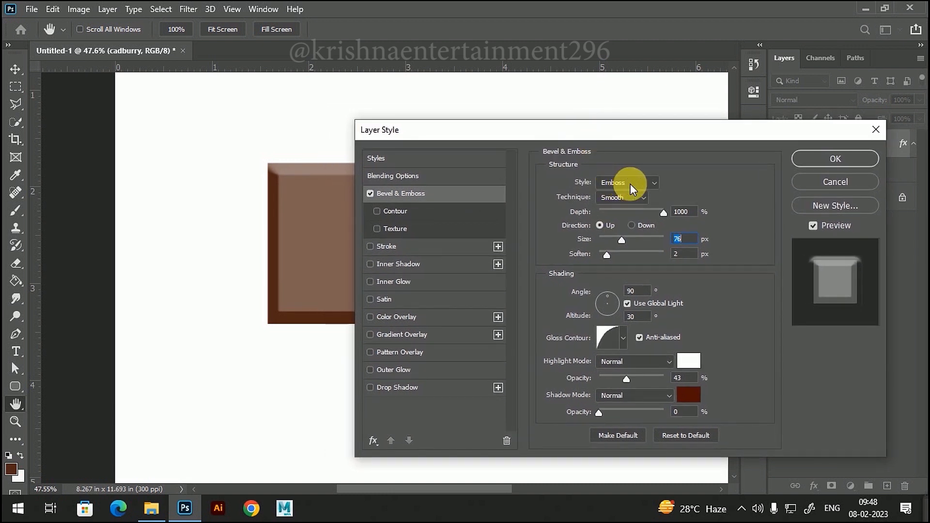
# Set the bevel style to Inner Bevel and choose the Smooth technique.
pyautogui.click(630, 184)
pyautogui.click(623, 202)
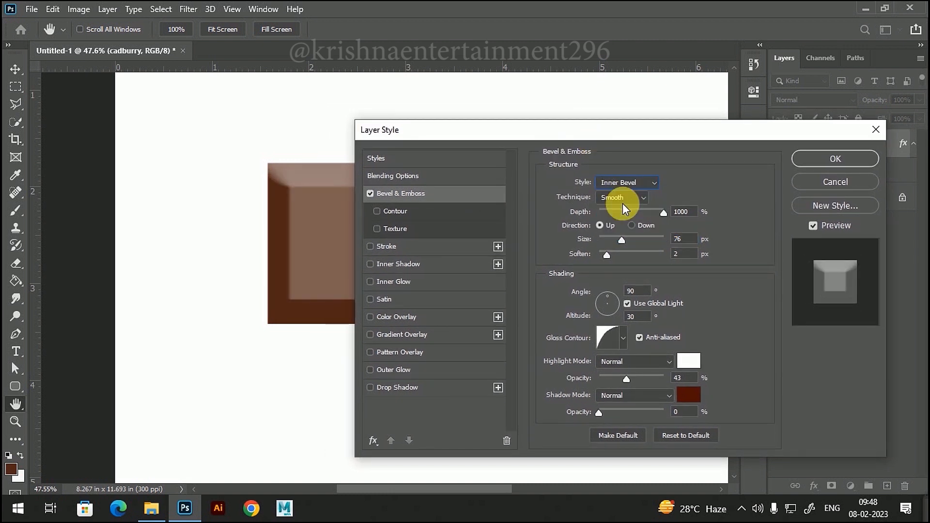
pyautogui.moveTo(603, 139); pyautogui.dragTo(661, 93)
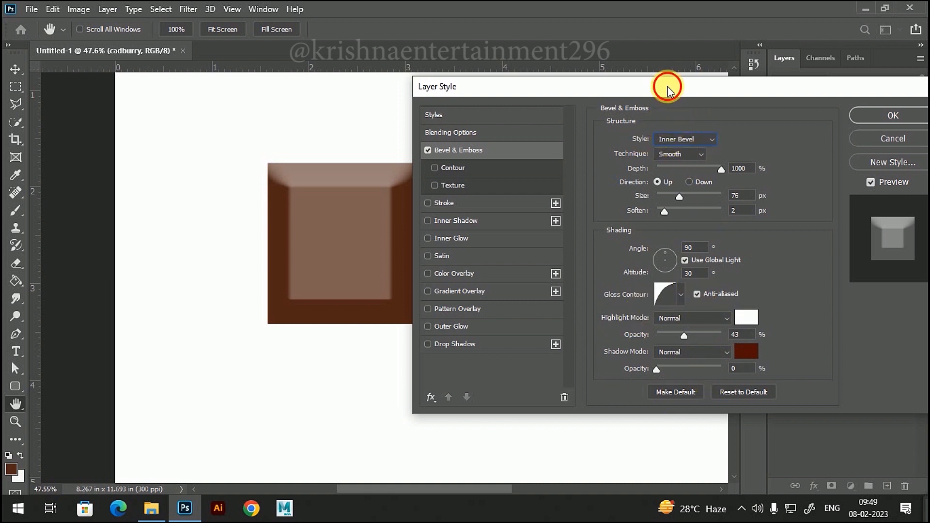
pyautogui.moveTo(668, 88); pyautogui.dragTo(676, 97)
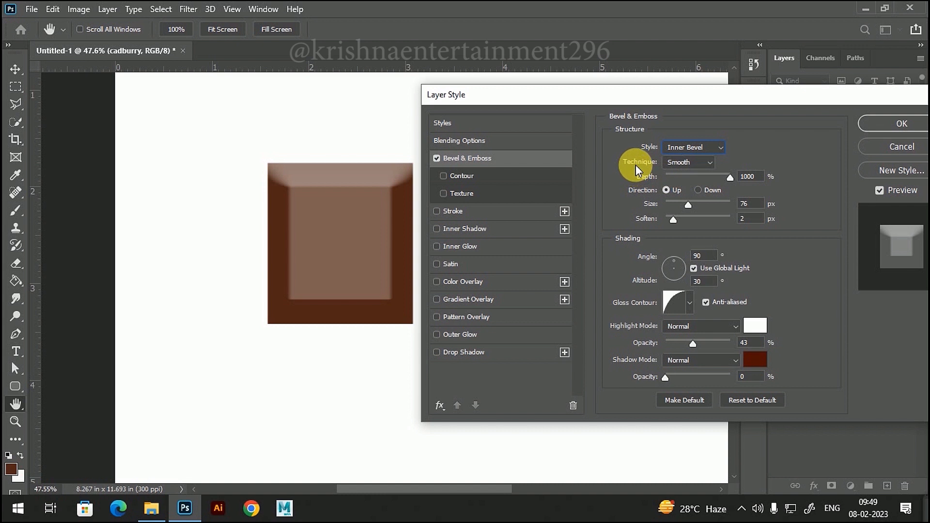
pyautogui.click(698, 163)
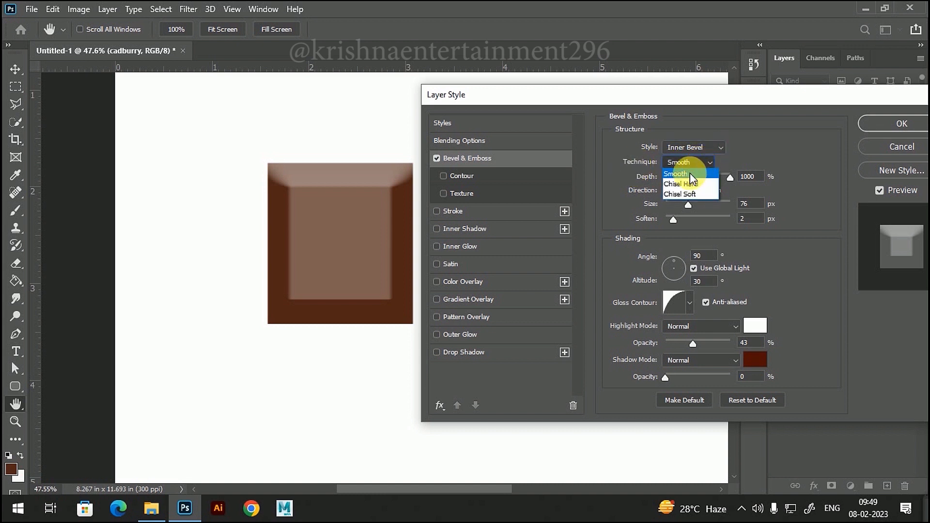
pyautogui.click(687, 175)
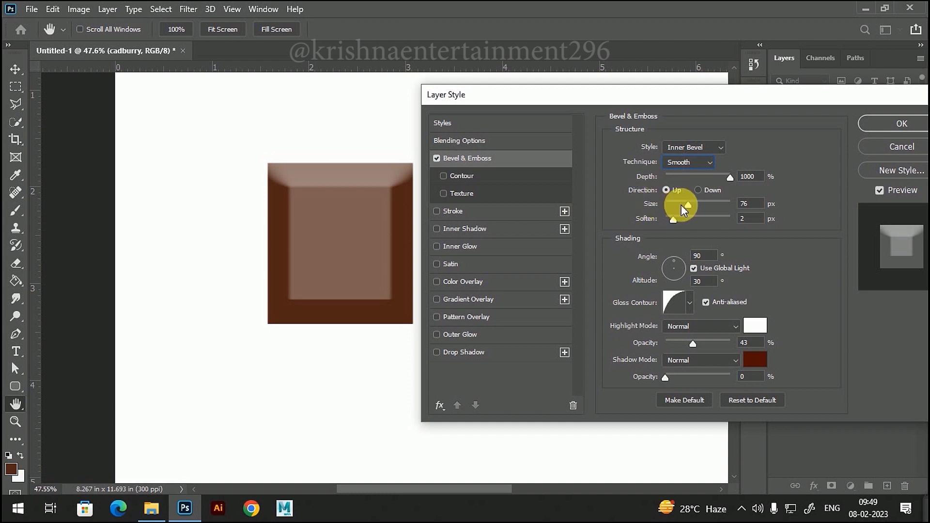
# Set the bevel size to 59 px, try a Soften value of 16 px, and set Soften to 0 px.
pyautogui.moveTo(687, 203); pyautogui.dragTo(685, 207)
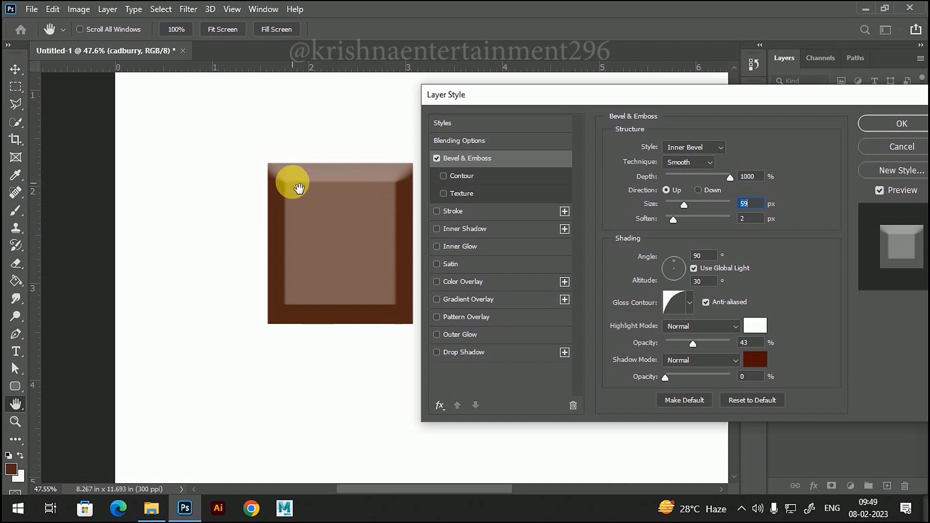
pyautogui.moveTo(674, 219); pyautogui.dragTo(736, 218)
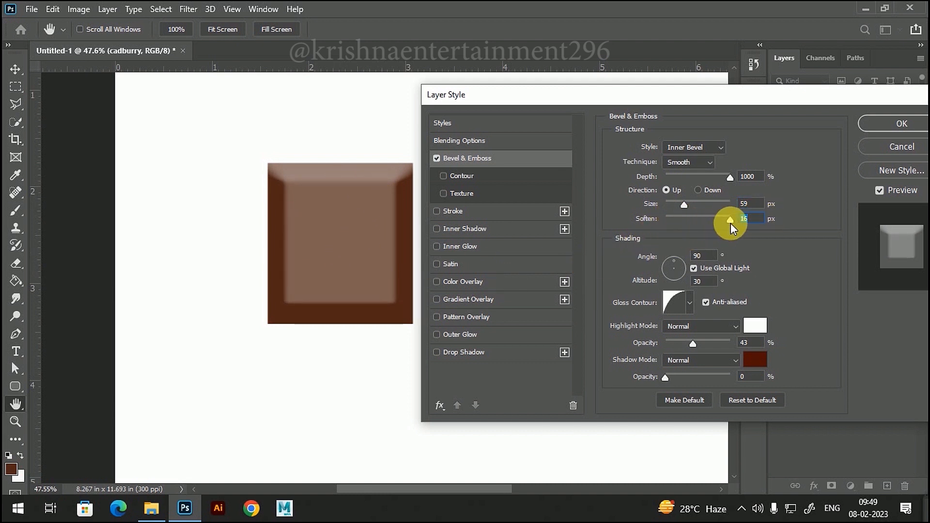
pyautogui.moveTo(730, 219); pyautogui.dragTo(634, 224)
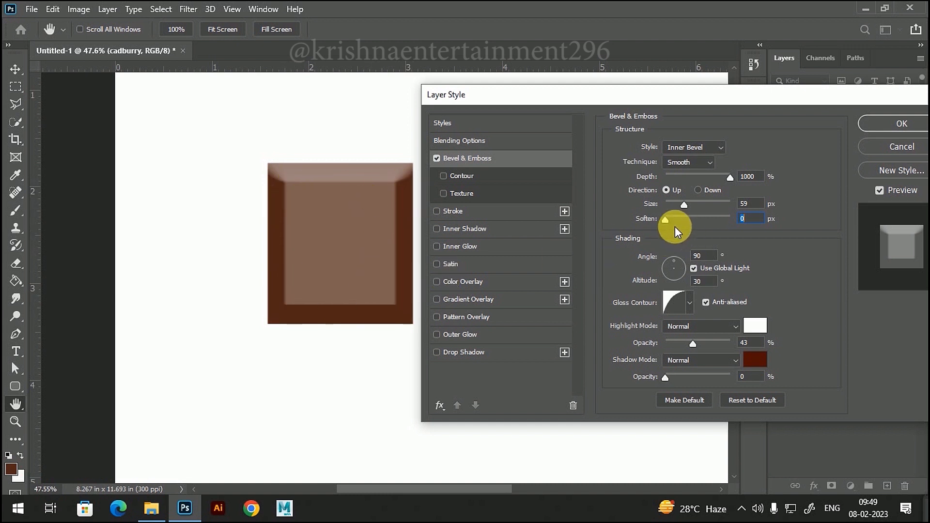
# Set the bevel size to 76 px, try the Down direction, and set the direction back to Up.
pyautogui.moveTo(665, 219); pyautogui.dragTo(689, 207)
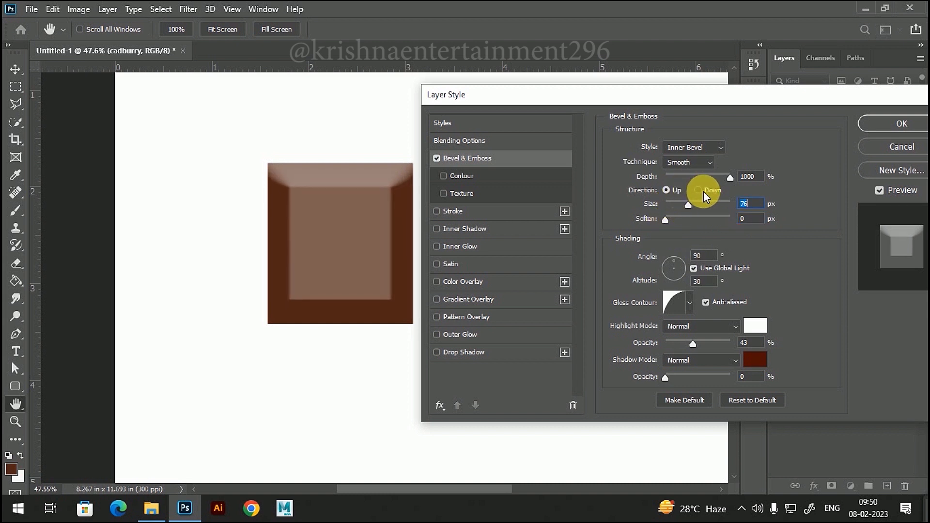
pyautogui.click(698, 190)
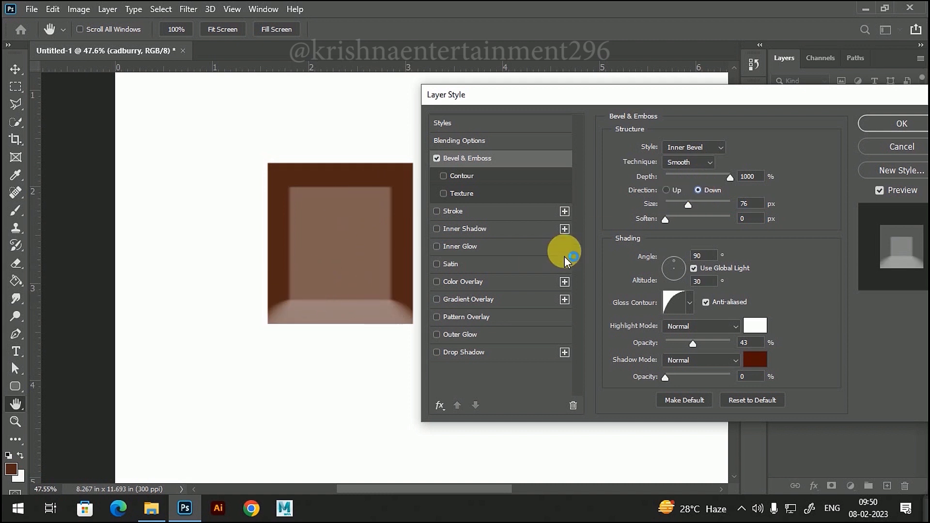
pyautogui.click(666, 191)
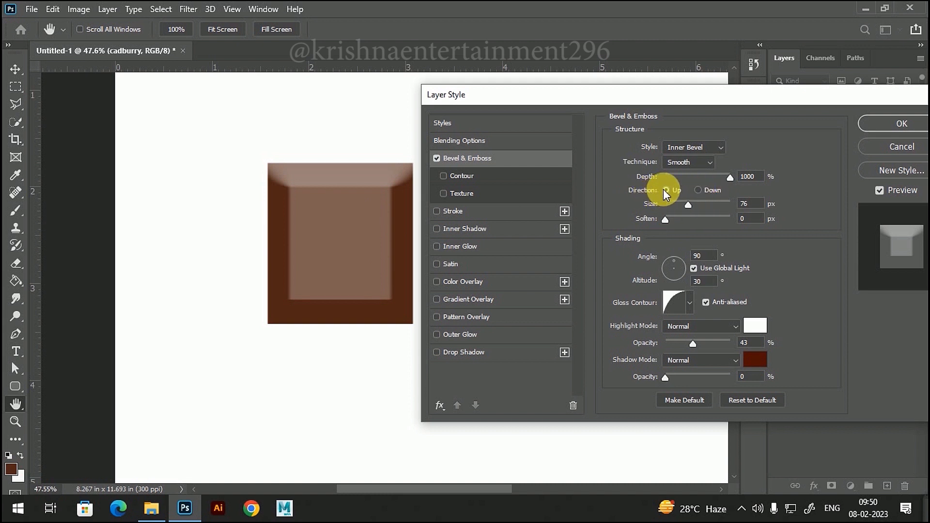
# Try several Gloss Contour presets on the bevel and switch back to the rounded contour at the start of the second row.
pyautogui.click(708, 249)
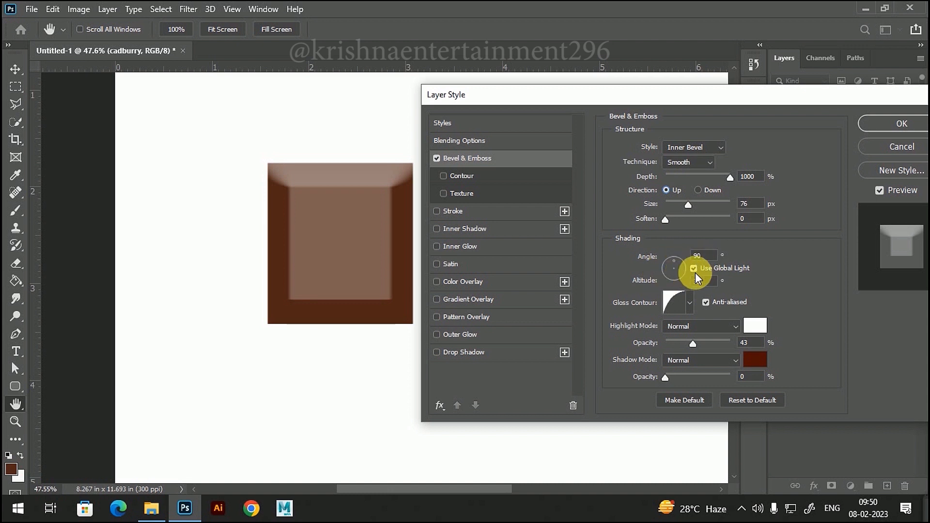
pyautogui.click(688, 304)
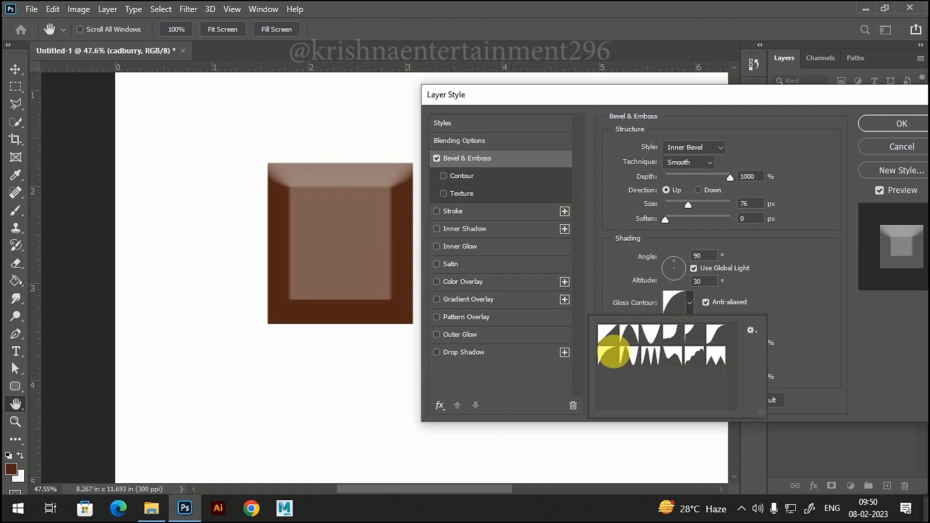
pyautogui.click(628, 333)
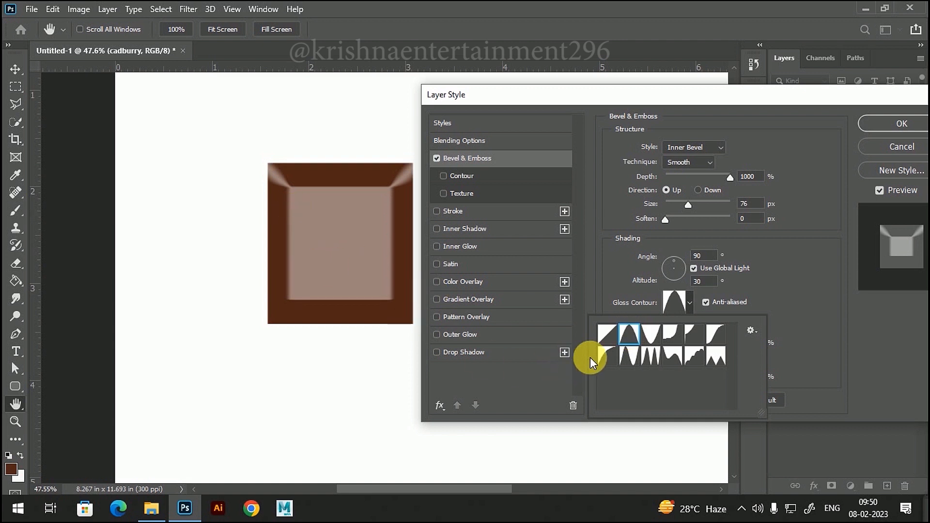
pyautogui.click(605, 333)
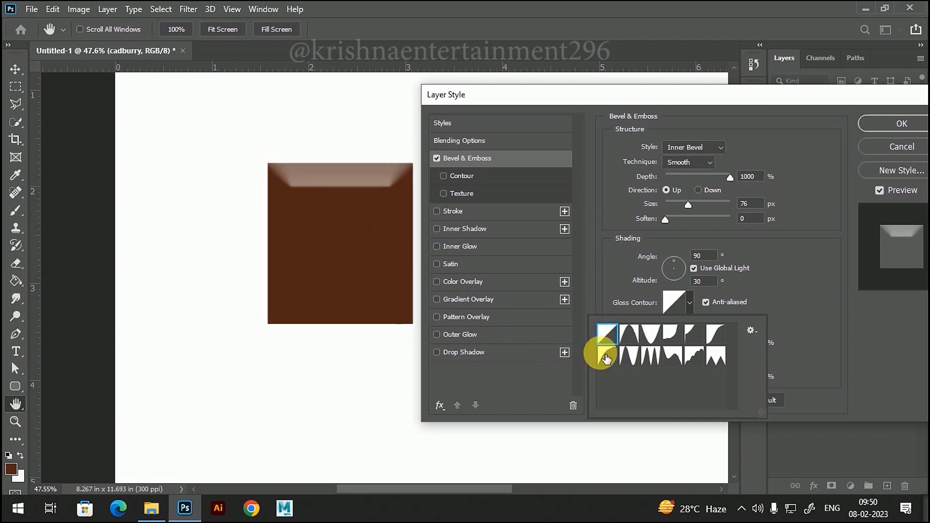
pyautogui.click(628, 356)
pyautogui.click(652, 357)
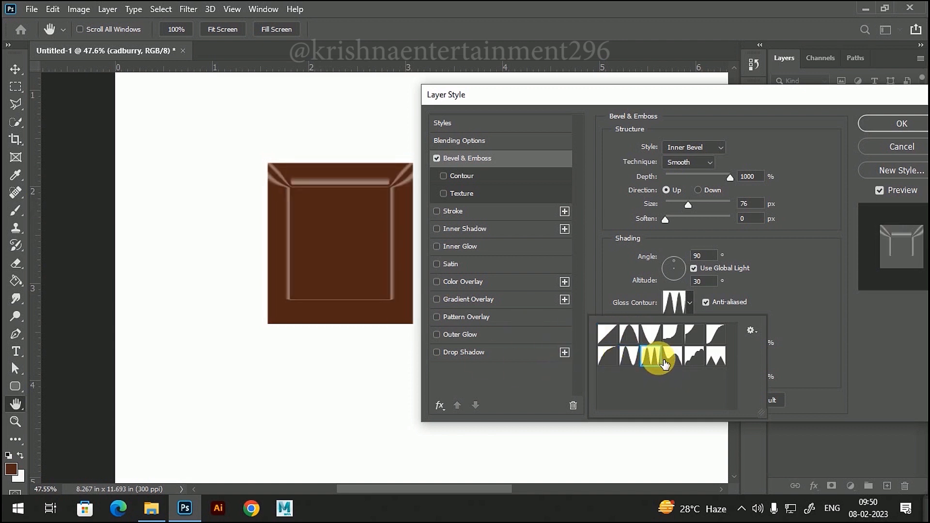
pyautogui.click(672, 359)
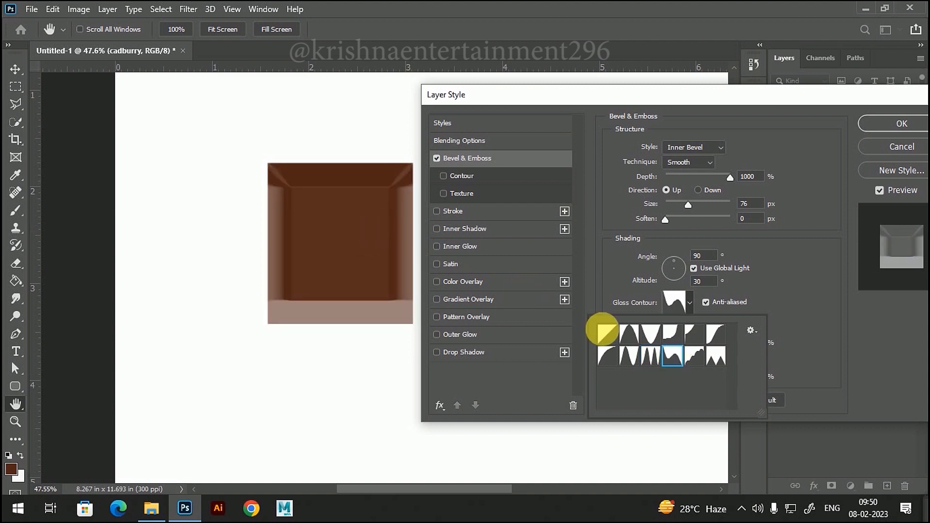
pyautogui.click(694, 357)
pyautogui.click(692, 335)
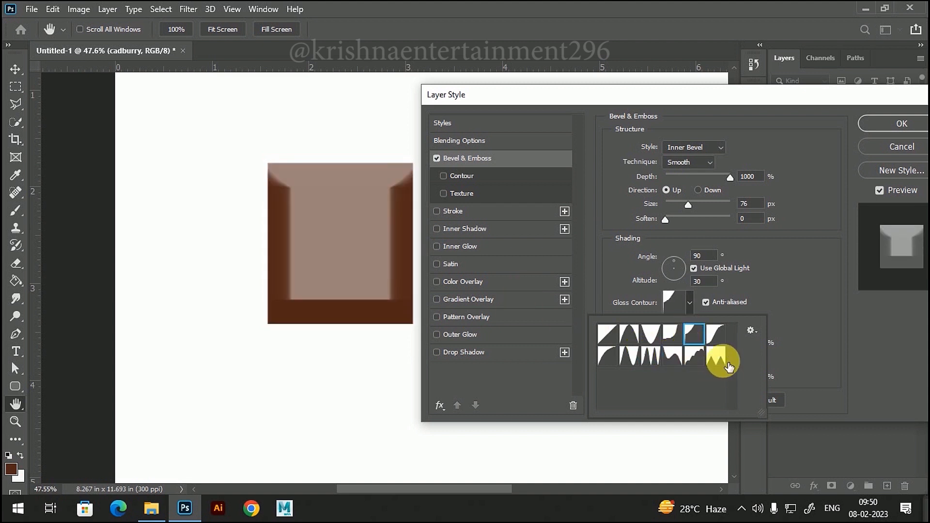
pyautogui.click(728, 360)
pyautogui.click(715, 333)
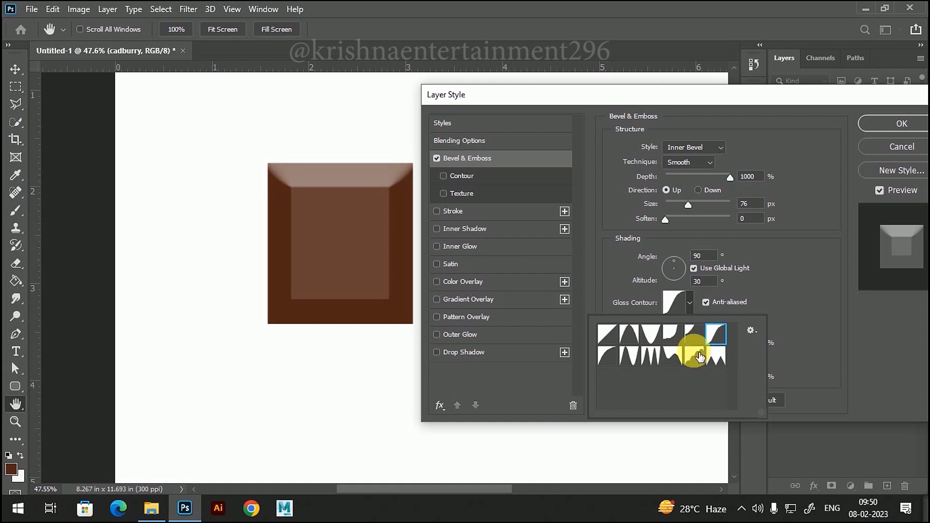
pyautogui.click(607, 359)
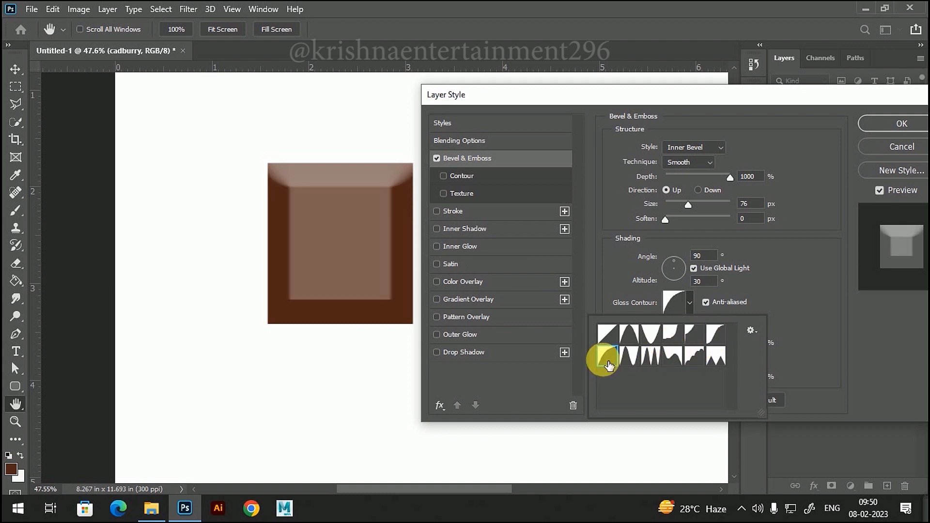
# Try adjusting the bevel's highlight and shadow opacities, leaving the highlight at 43% and the shadow at 0%.
pyautogui.moveTo(690, 104); pyautogui.dragTo(745, 94)
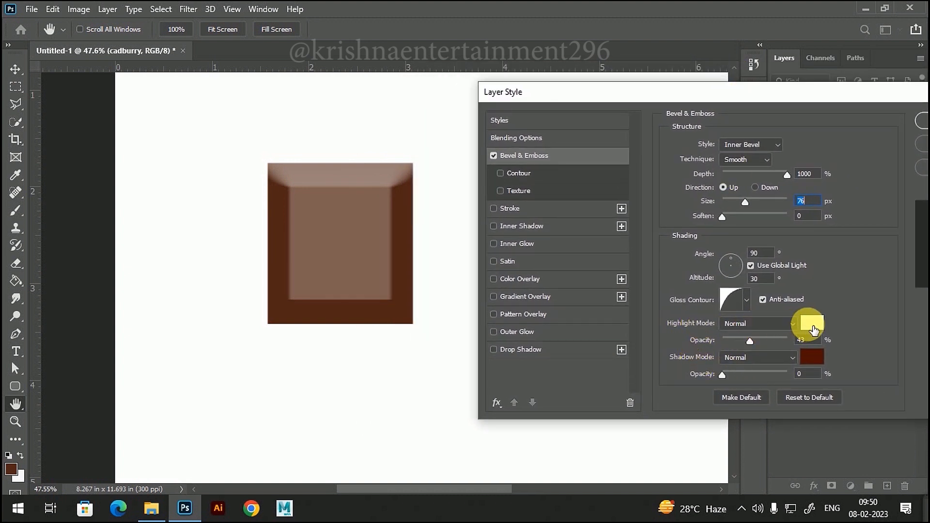
pyautogui.moveTo(750, 341)
pyautogui.mouseDown()
pyautogui.moveTo(785, 342)
pyautogui.moveTo(732, 342)
pyautogui.moveTo(780, 344)
pyautogui.moveTo(750, 344)
pyautogui.mouseUp()
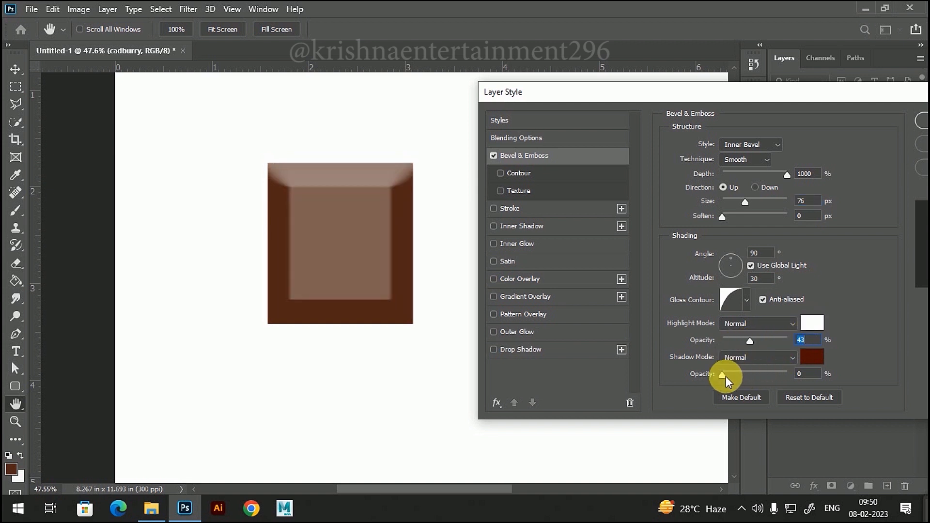
pyautogui.moveTo(723, 377); pyautogui.dragTo(705, 356)
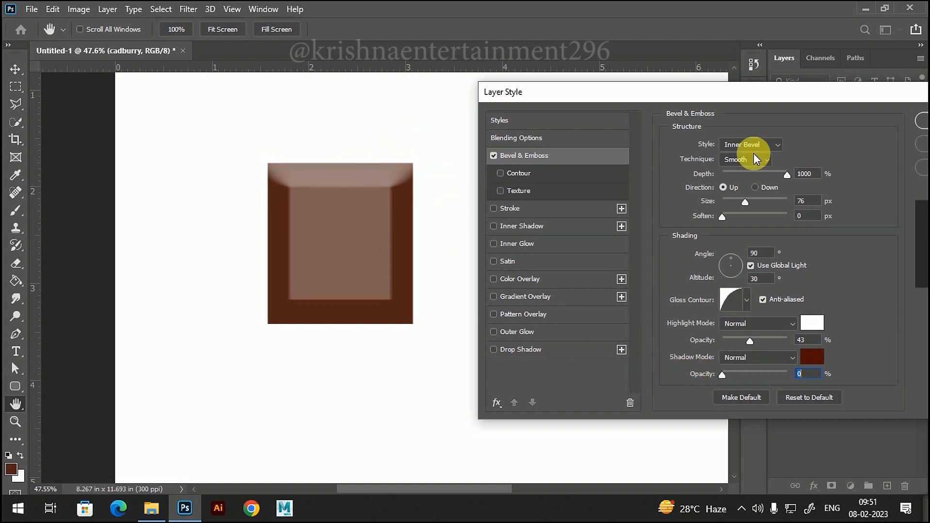
pyautogui.moveTo(747, 98); pyautogui.dragTo(720, 100)
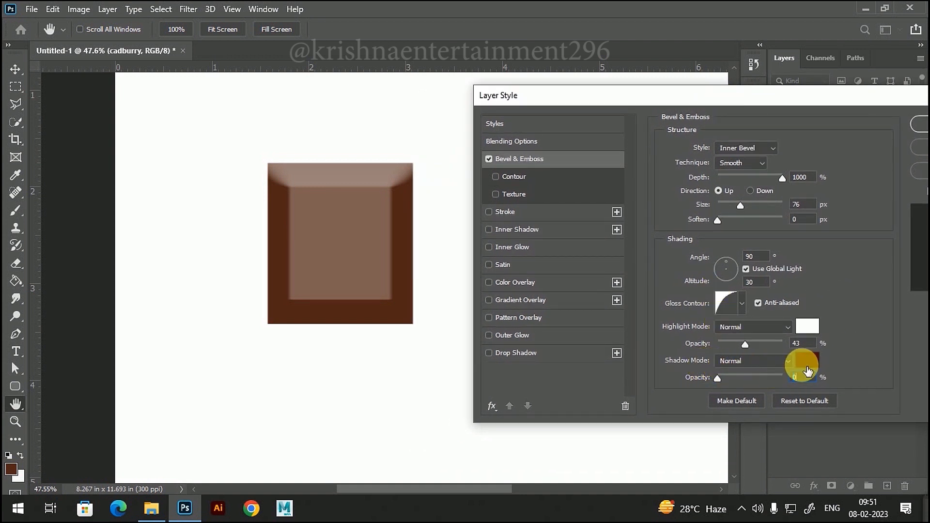
pyautogui.moveTo(717, 379)
pyautogui.mouseDown()
pyautogui.moveTo(757, 379)
pyautogui.moveTo(700, 379)
pyautogui.mouseUp()
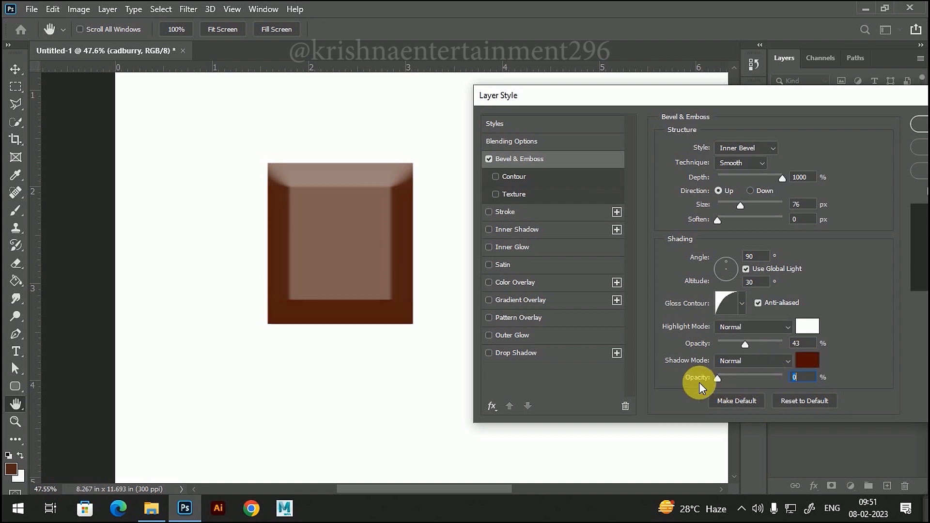
# Check the square beside the layer style settings and apply the Bevel & Emboss effect to the cadburry layer.
pyautogui.moveTo(704, 102); pyautogui.dragTo(518, 117)
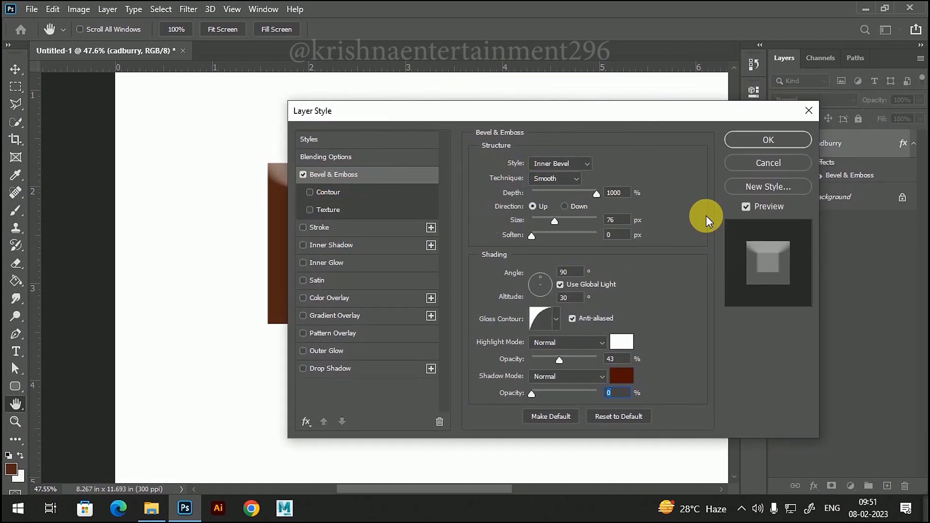
pyautogui.moveTo(522, 106); pyautogui.dragTo(663, 97)
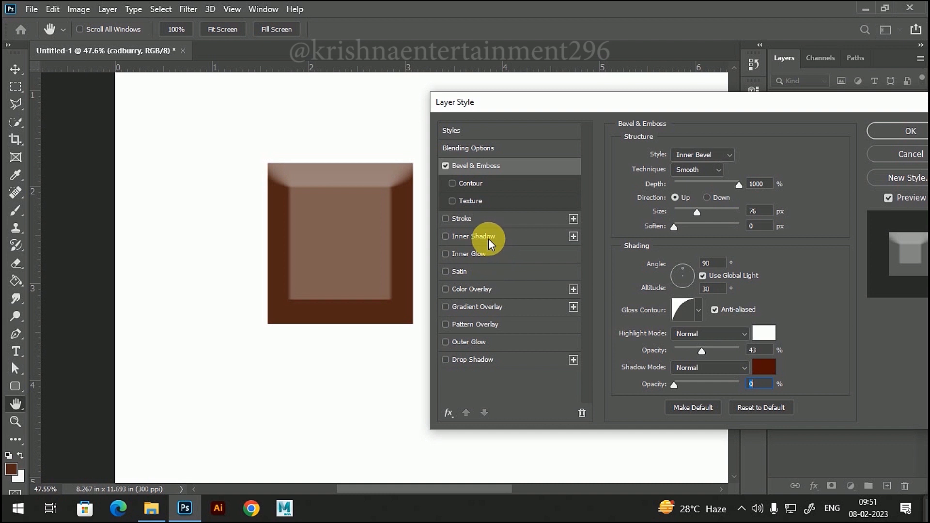
pyautogui.moveTo(634, 104); pyautogui.dragTo(472, 127)
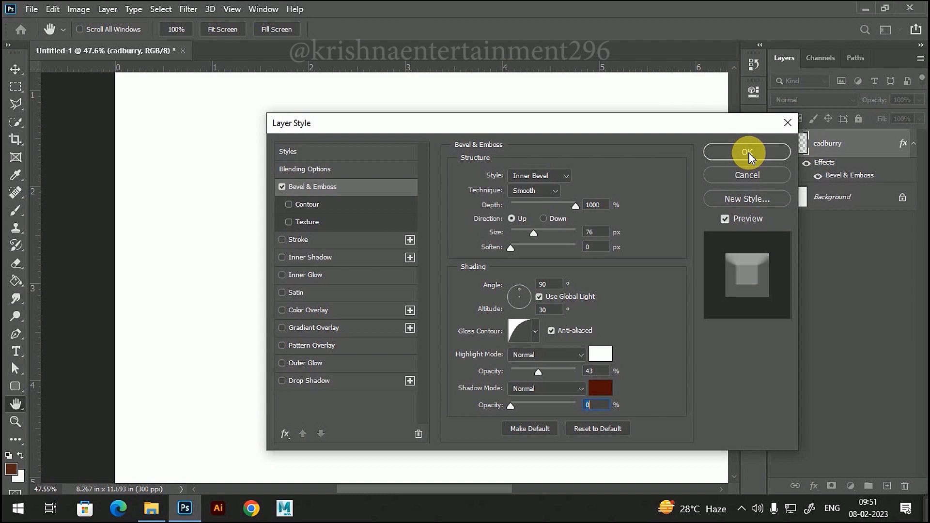
pyautogui.moveTo(619, 128); pyautogui.dragTo(806, 118)
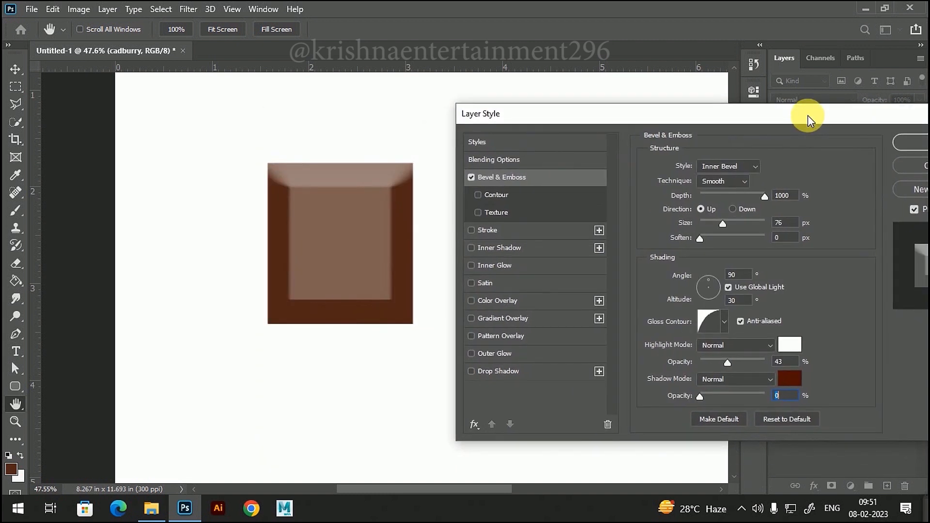
pyautogui.click(800, 156)
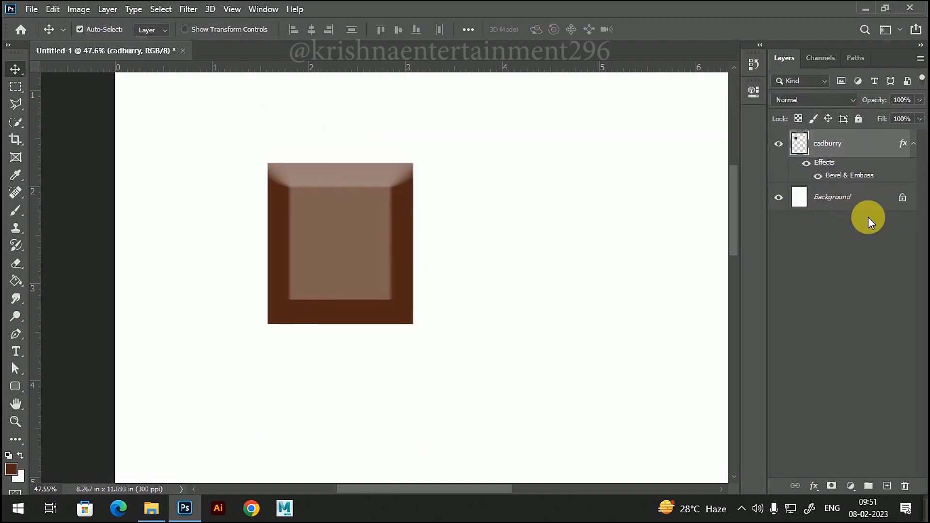
# Collapse the cadburry layer's effects list and select the chocolate square on the canvas.
pyautogui.scroll(-2, 382, 258)
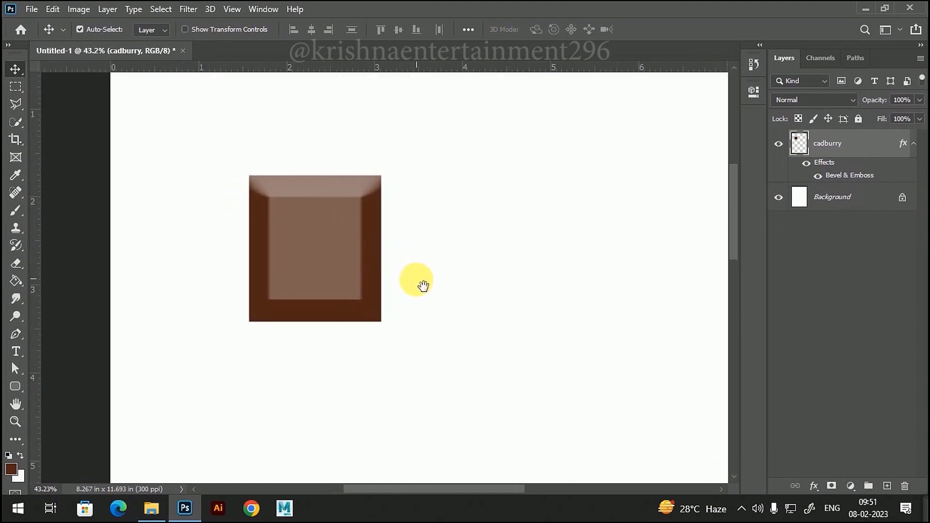
pyautogui.moveTo(422, 285); pyautogui.dragTo(367, 245)
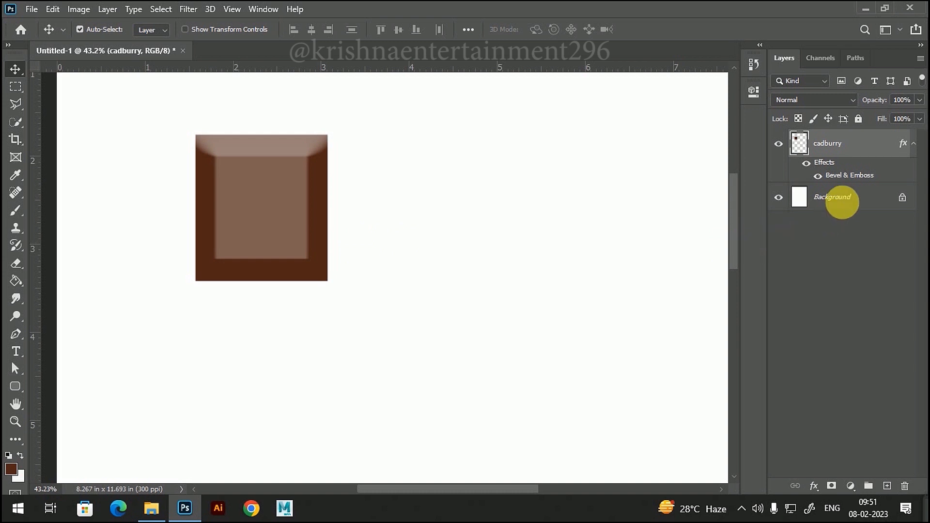
pyautogui.click(918, 149)
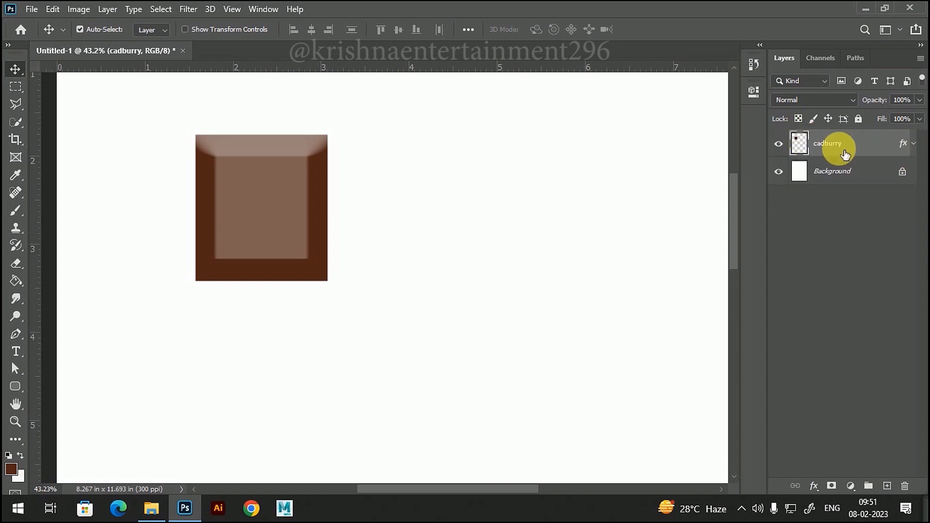
pyautogui.click(918, 148)
pyautogui.click(918, 148)
pyautogui.click(919, 148)
pyautogui.click(918, 149)
pyautogui.click(896, 194)
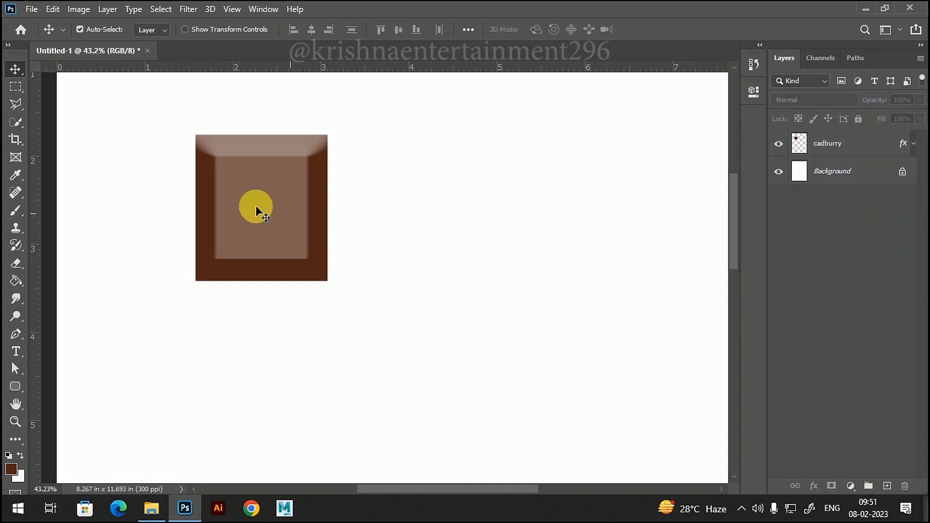
pyautogui.click(247, 208)
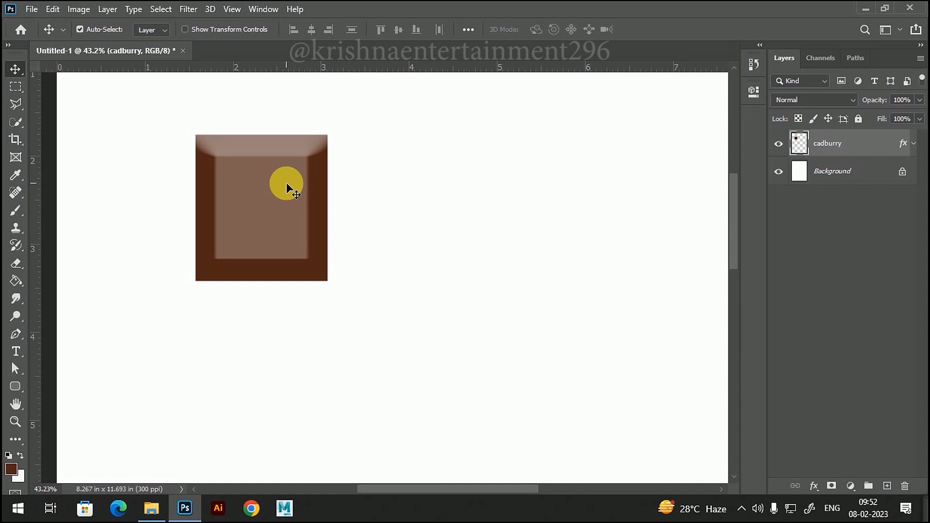
# Set up the Type tool with the Arial font and the brown text colour #512716.
pyautogui.scroll(2, 255, 201)
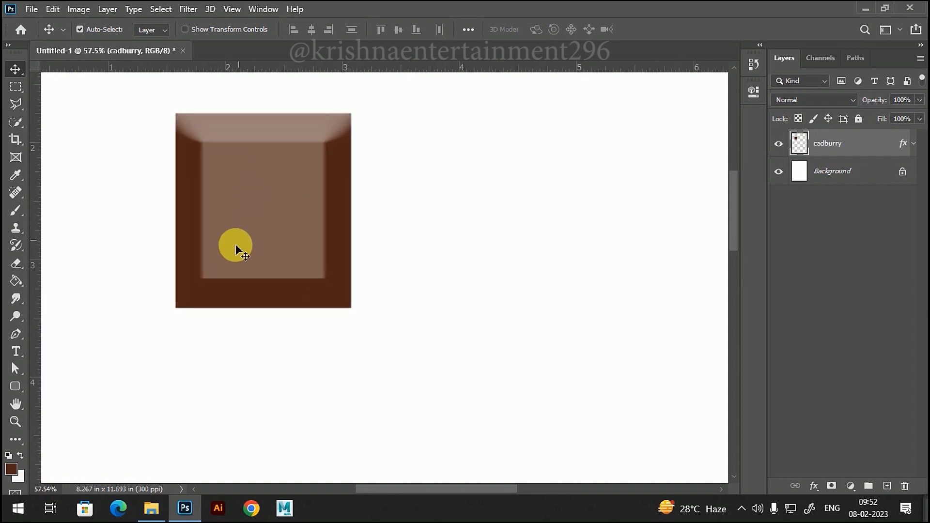
pyautogui.scroll(2, 274, 214)
pyautogui.scroll(-2, 275, 214)
pyautogui.scroll(1, 274, 213)
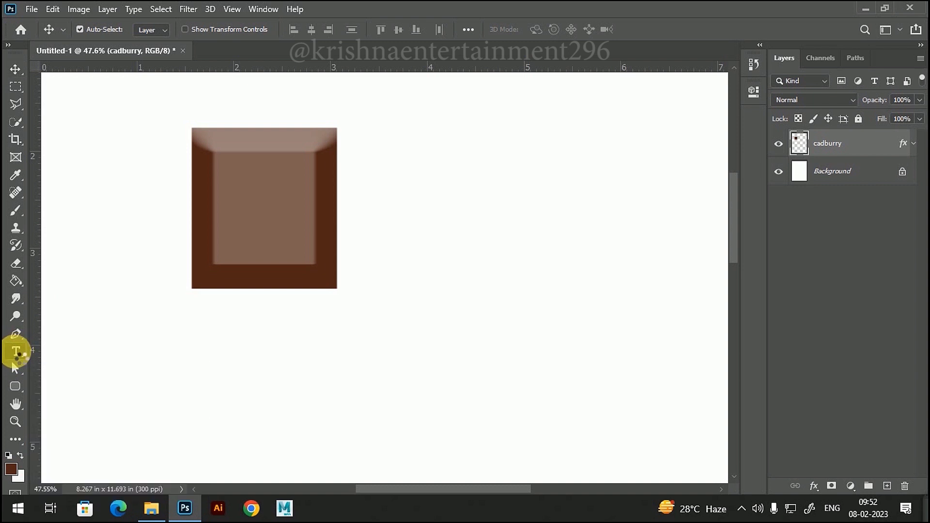
pyautogui.click(16, 353)
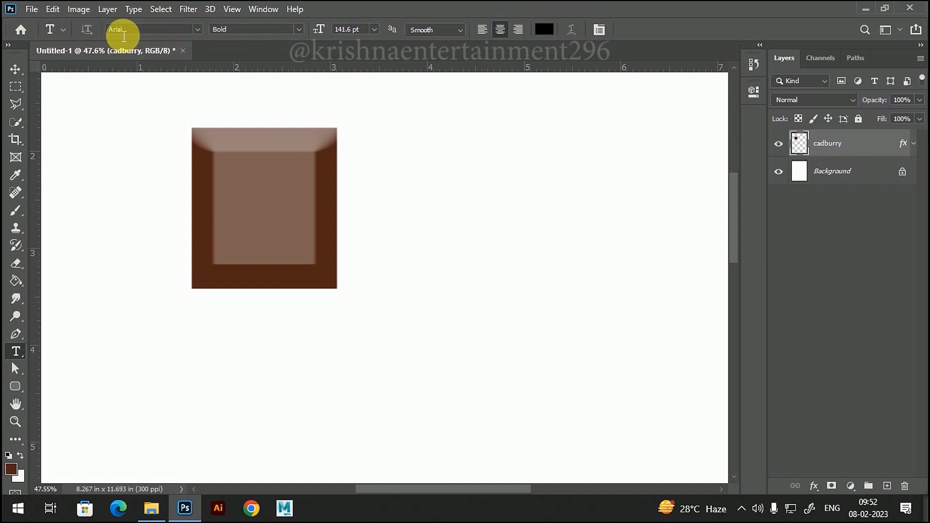
pyautogui.click(196, 29)
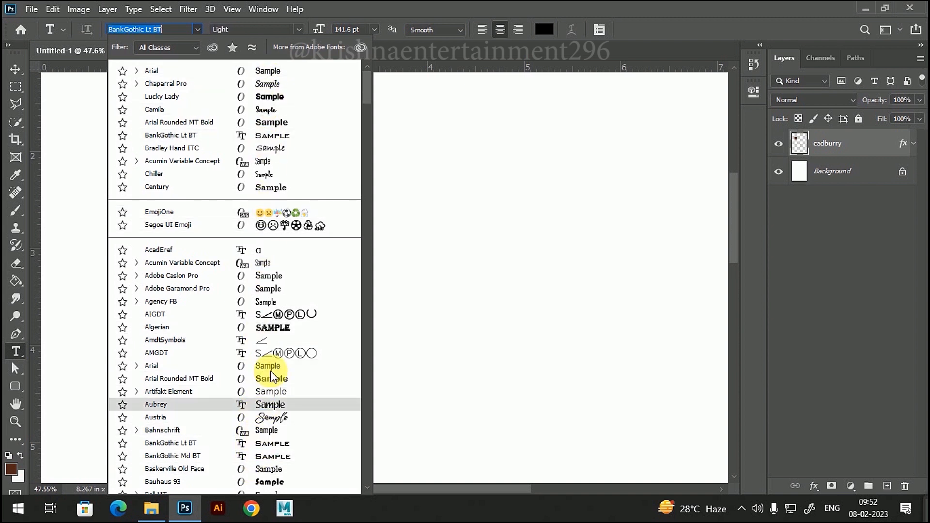
pyautogui.click(165, 71)
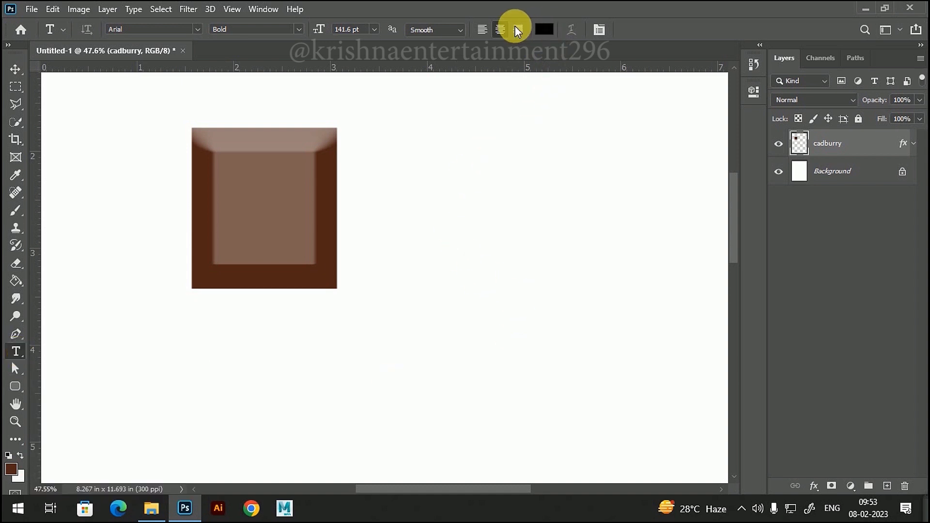
pyautogui.click(550, 31)
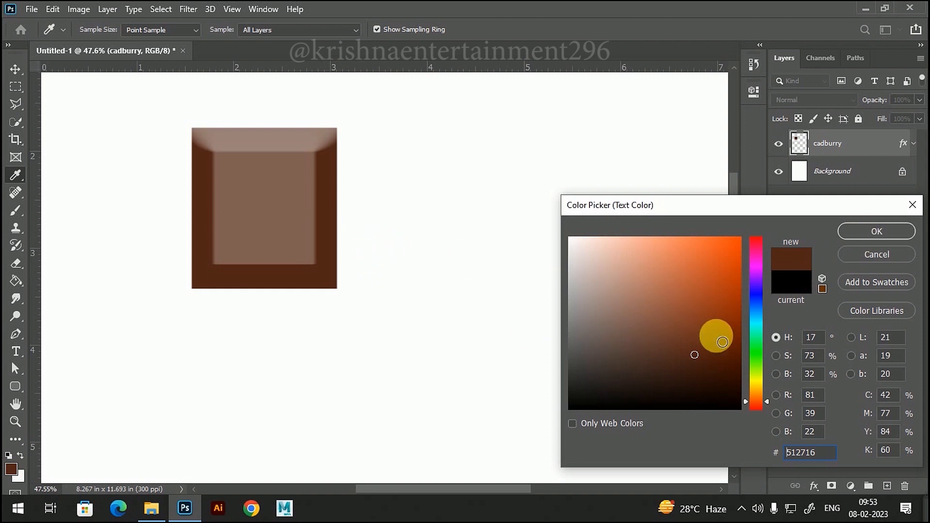
pyautogui.click(901, 232)
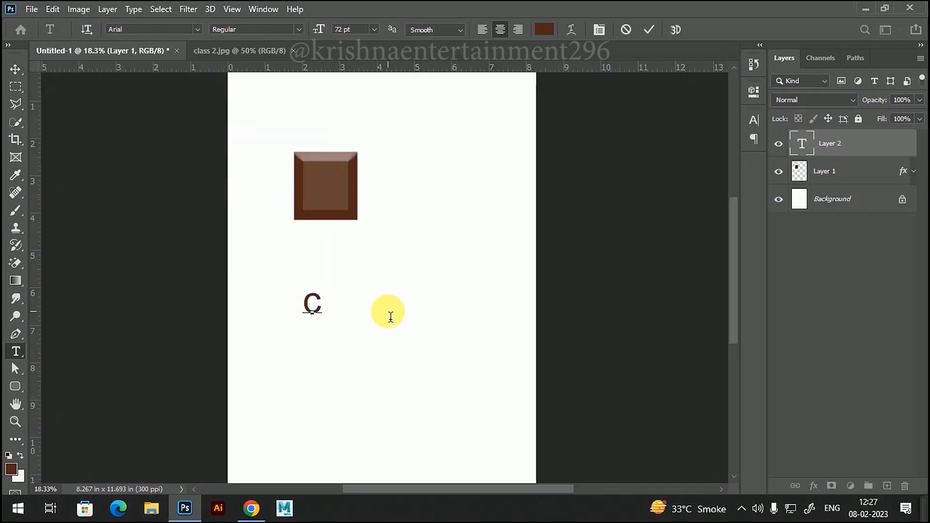
# Complete the text "cadbury" below the chocolate square and try choosing a smaller type size.
pyautogui.write('dbury')
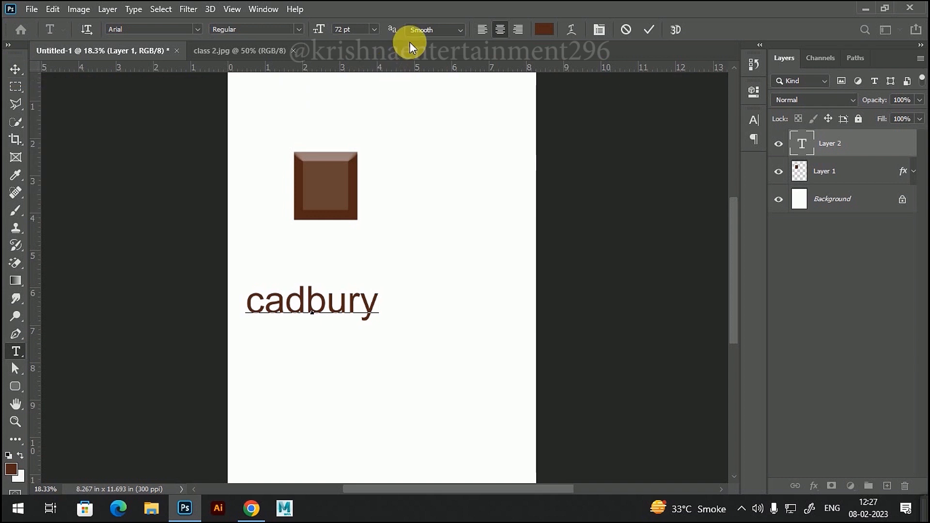
pyautogui.click(373, 29)
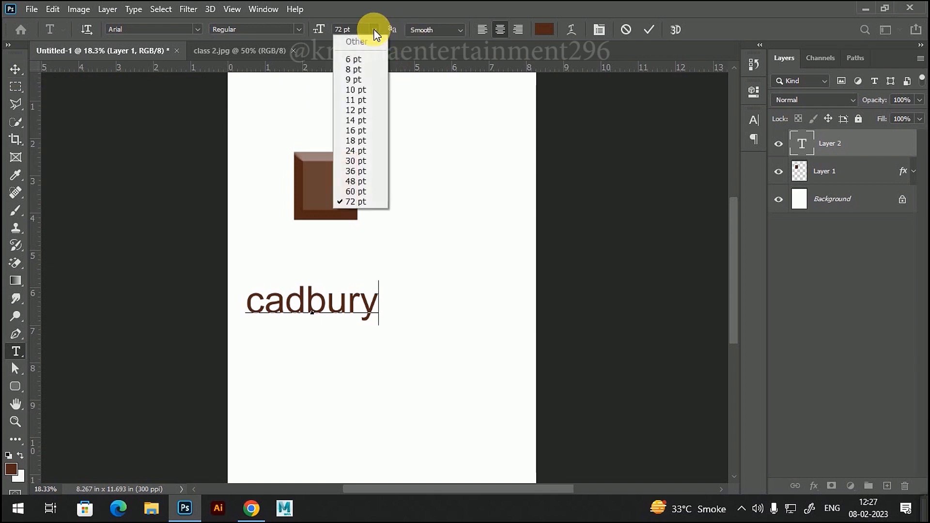
pyautogui.click(365, 181)
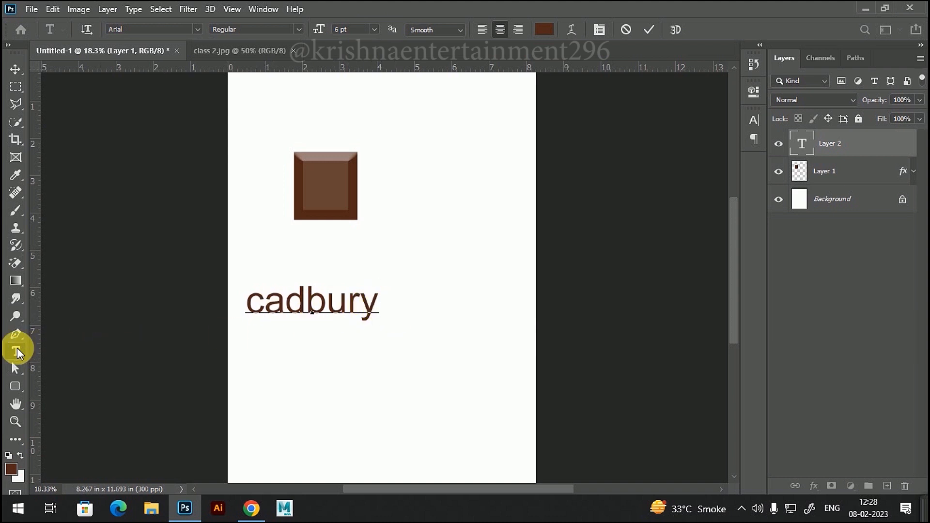
pyautogui.click(383, 310)
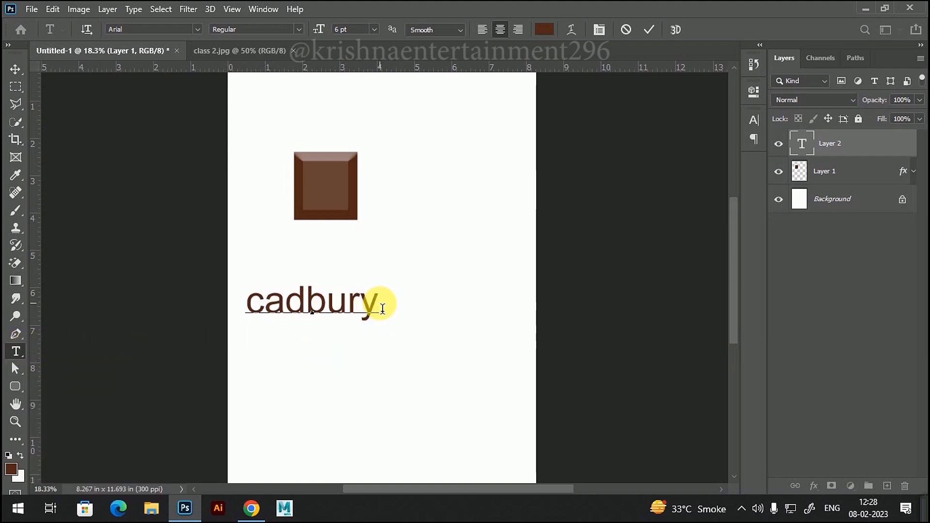
# Select the whole "cadbury" text, try it at 48, 72 and 14 pt, and set its size to 30 pt.
pyautogui.moveTo(378, 308); pyautogui.dragTo(245, 308)
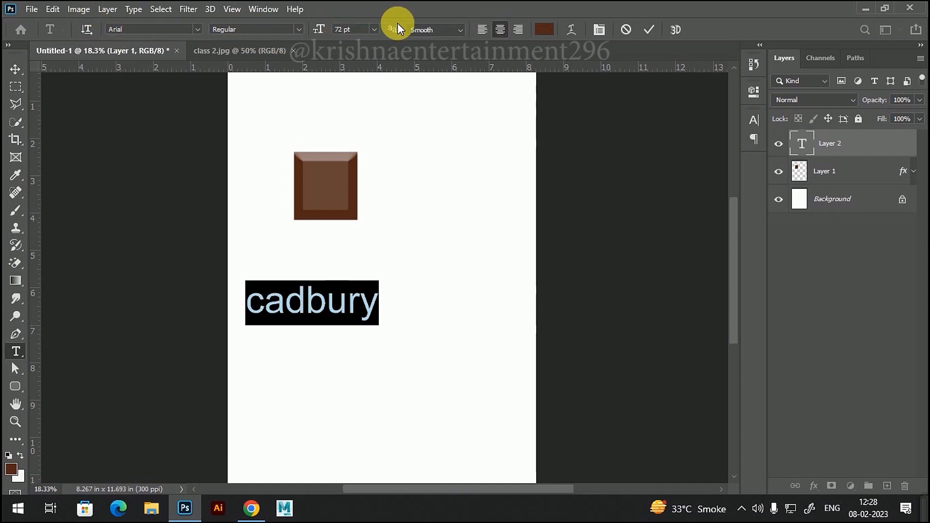
pyautogui.click(373, 29)
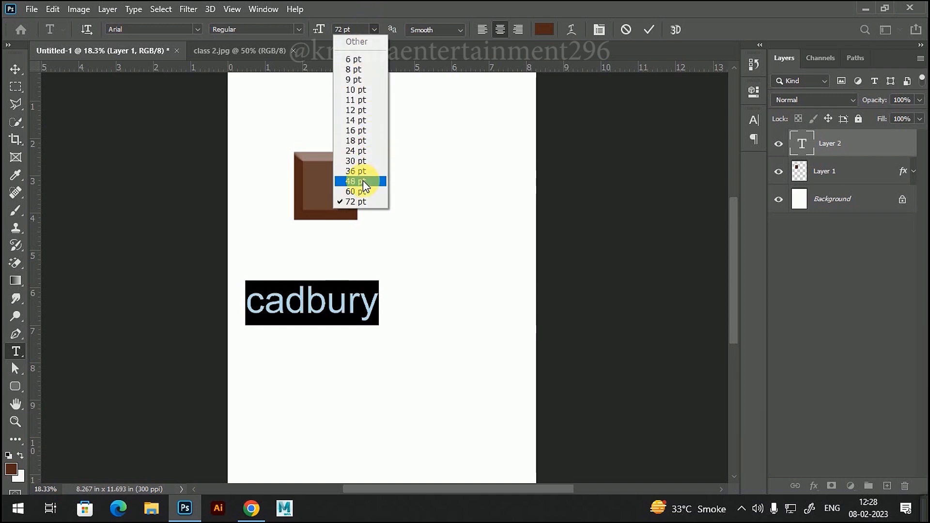
pyautogui.click(362, 182)
pyautogui.click(374, 30)
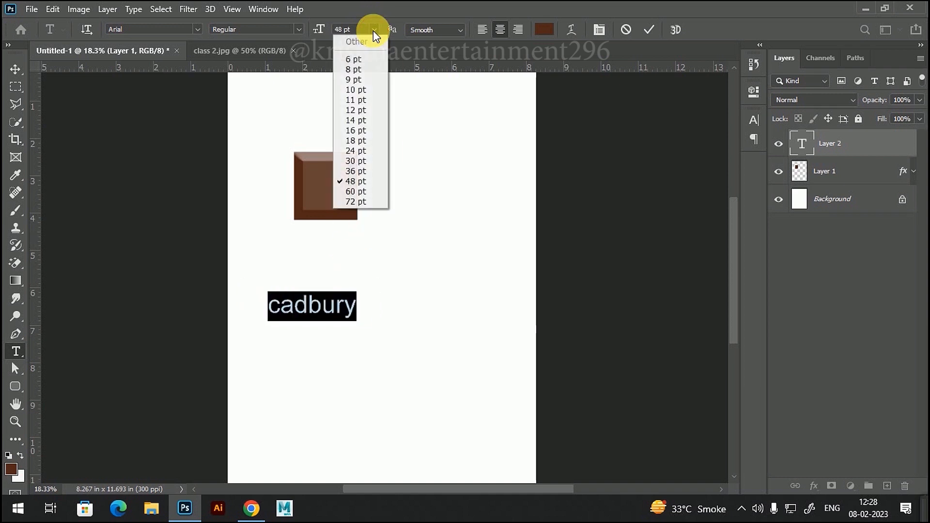
pyautogui.click(363, 201)
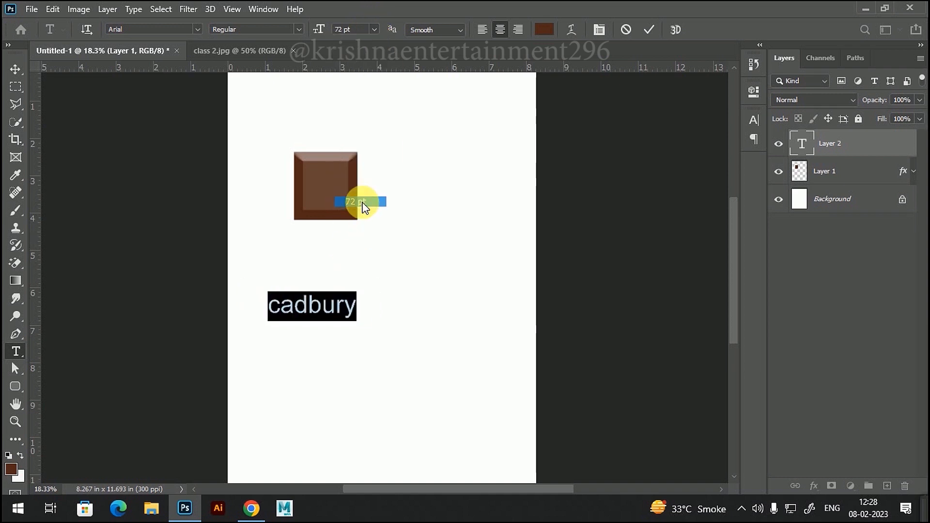
pyautogui.click(374, 30)
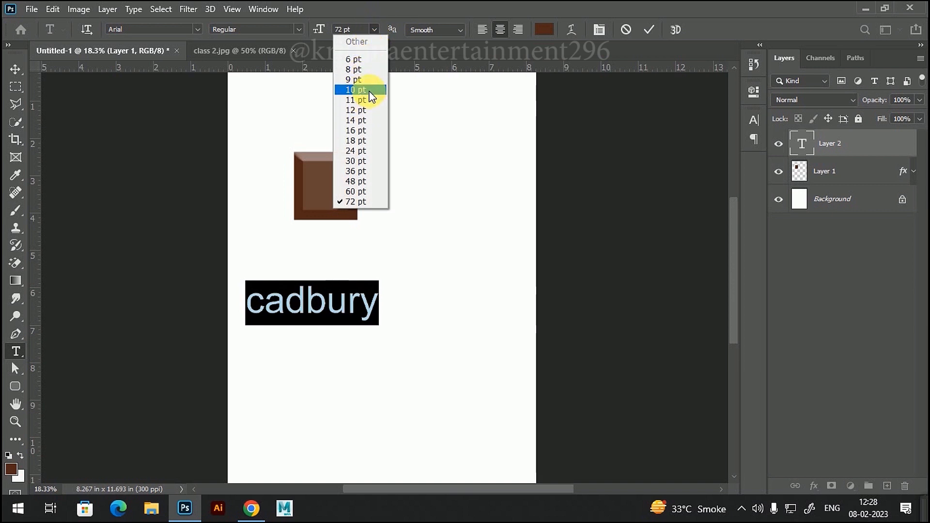
pyautogui.click(364, 120)
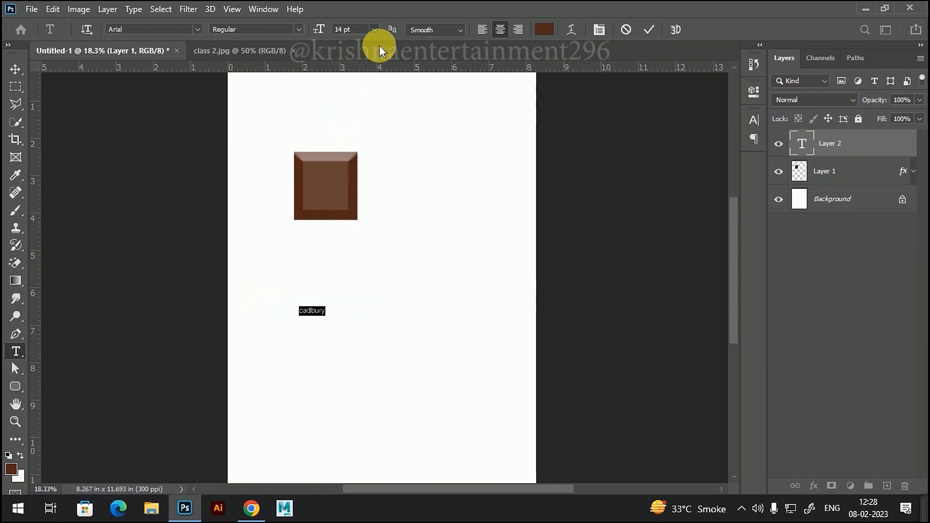
pyautogui.click(374, 29)
pyautogui.click(361, 164)
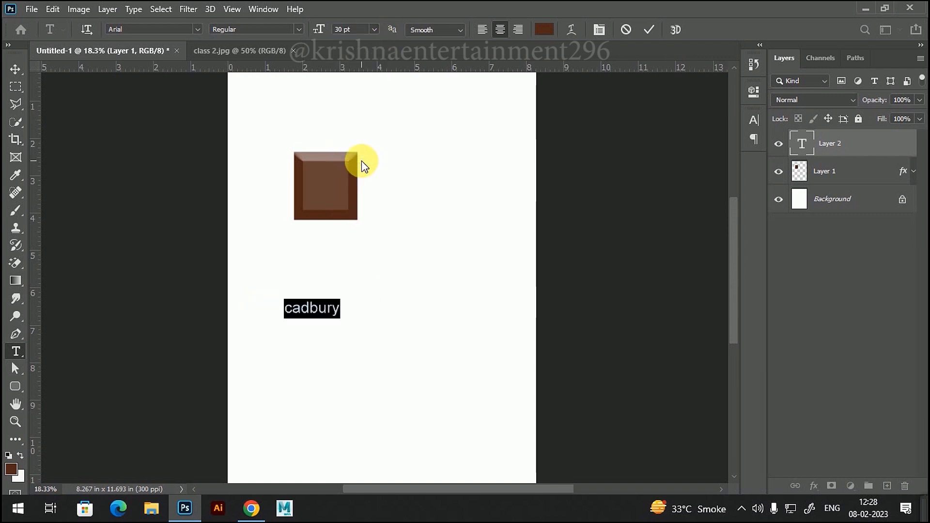
# Try the "cadbury" text at 60 pt, and return it to 30 pt.
pyautogui.click(374, 30)
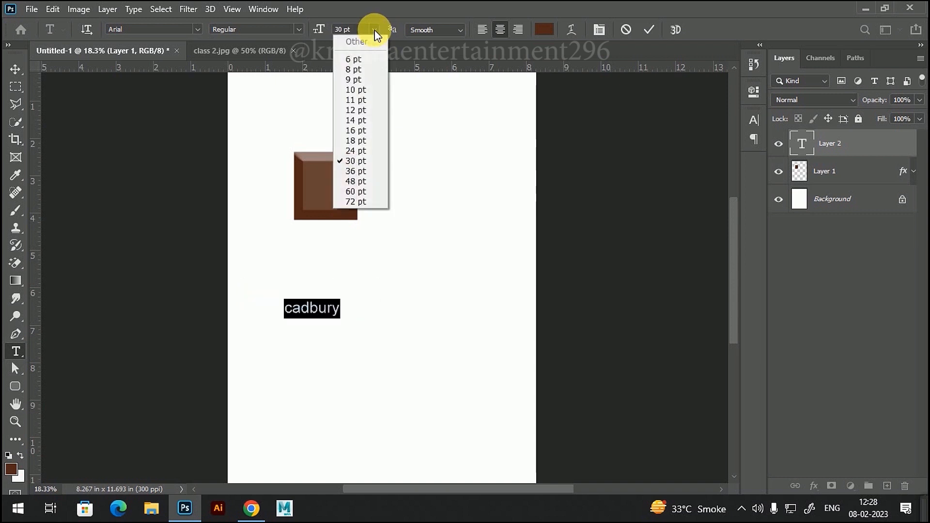
pyautogui.click(367, 193)
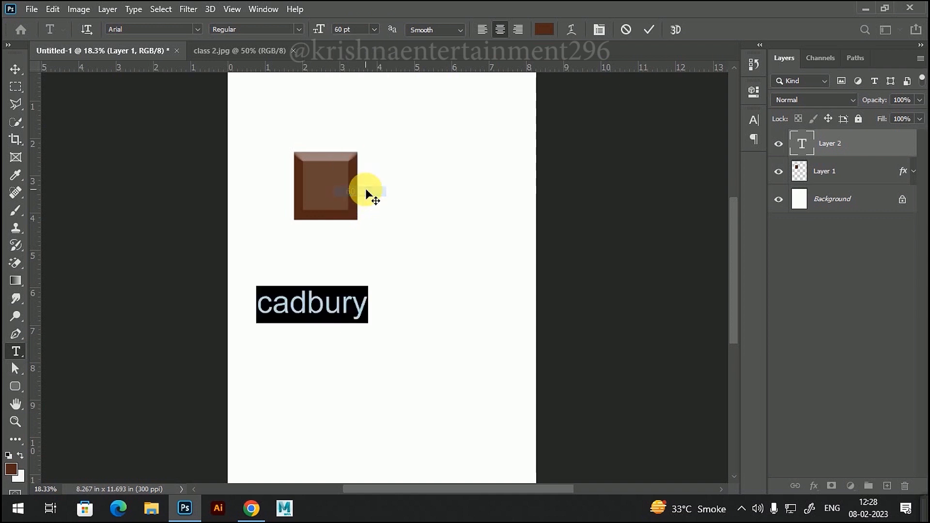
pyautogui.click(374, 29)
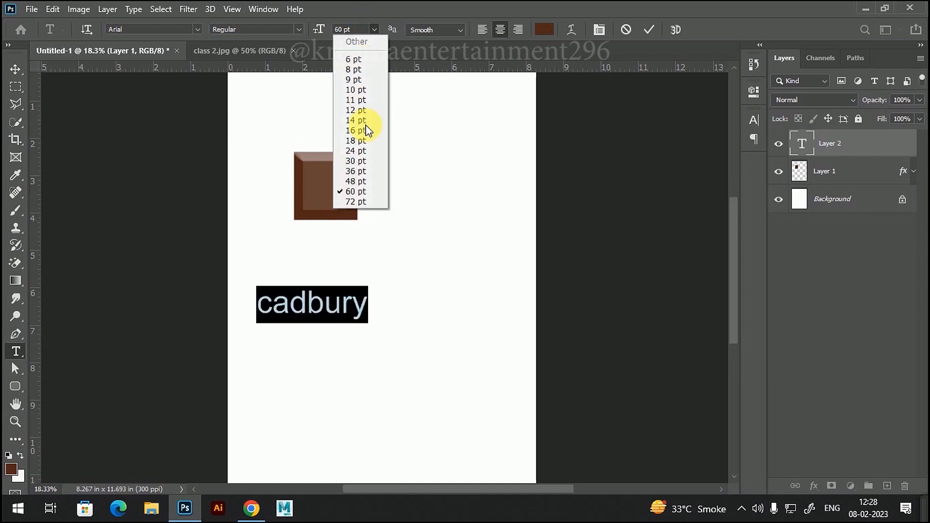
pyautogui.click(364, 161)
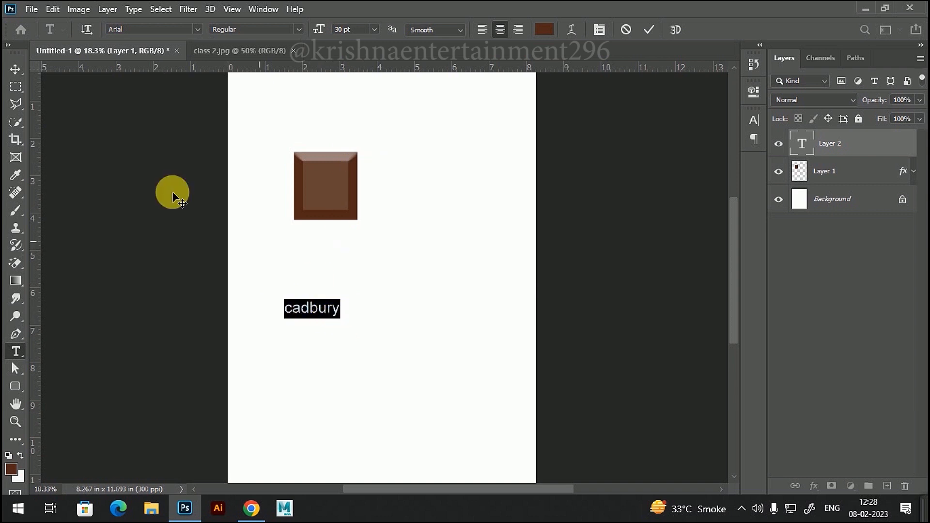
# Commit the "cadbury" text, reopen it with all letters selected, browse the fonts and choose Arial.
pyautogui.click(18, 70)
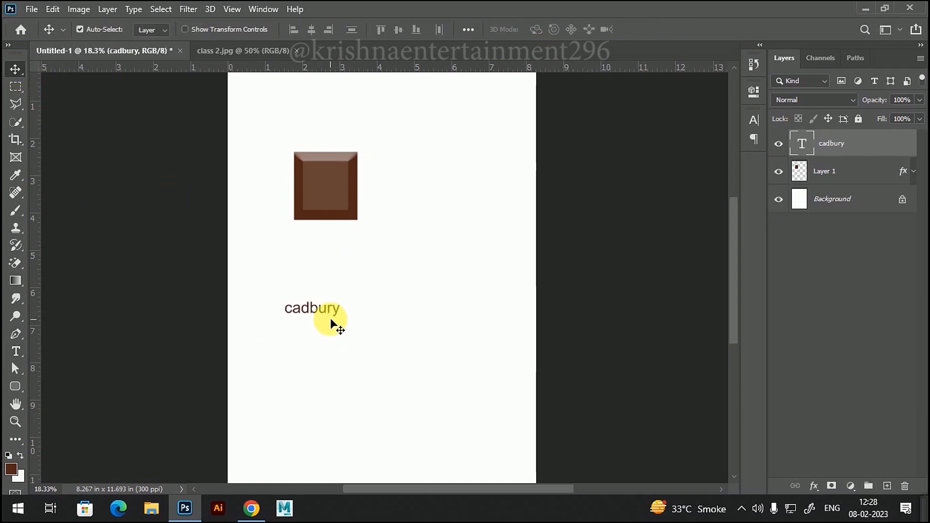
pyautogui.scroll(6, 330, 320)
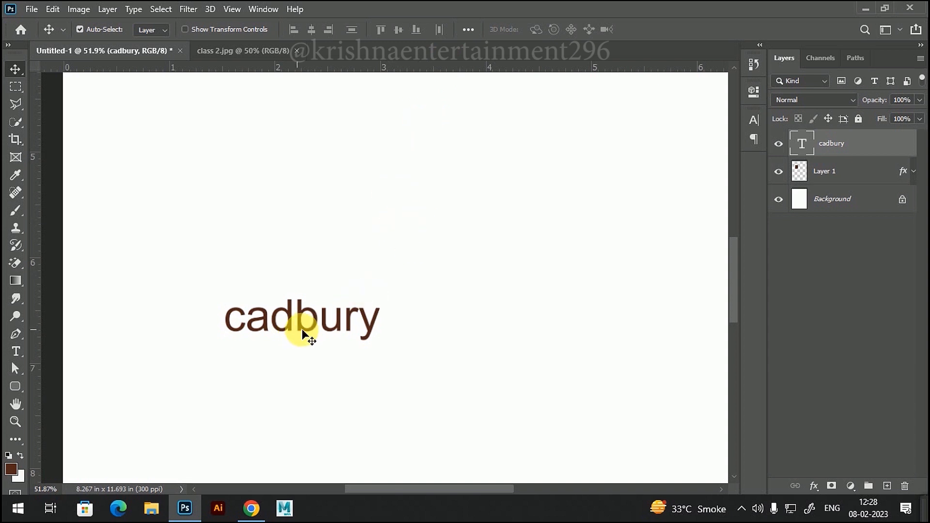
pyautogui.doubleClick(802, 144)
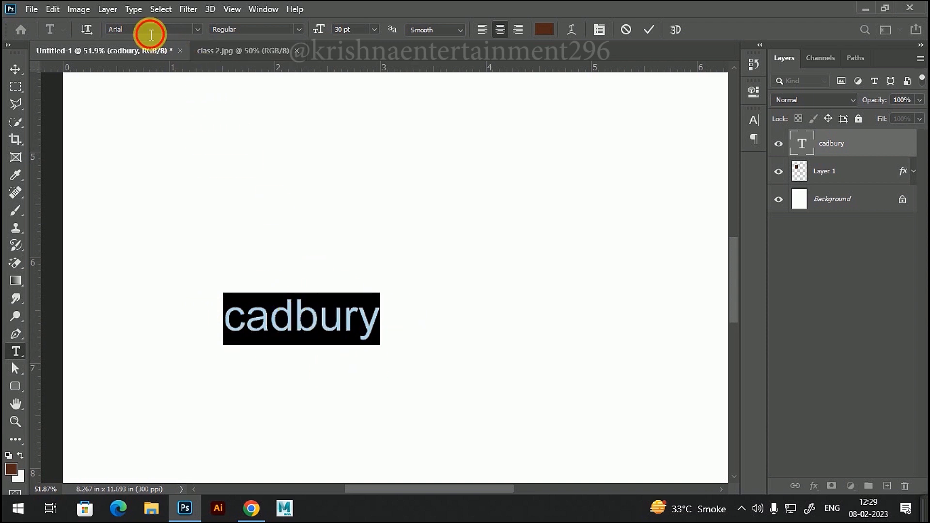
pyautogui.click(196, 27)
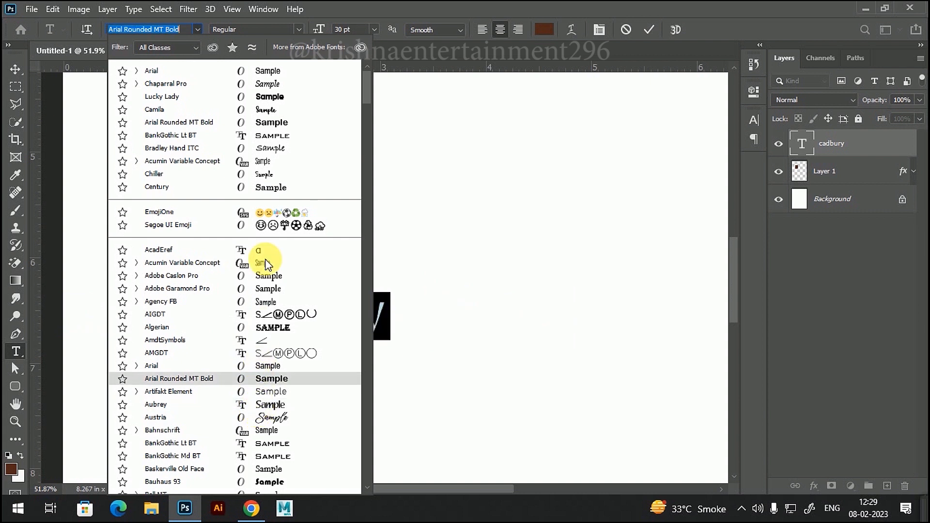
pyautogui.click(199, 29)
pyautogui.click(198, 29)
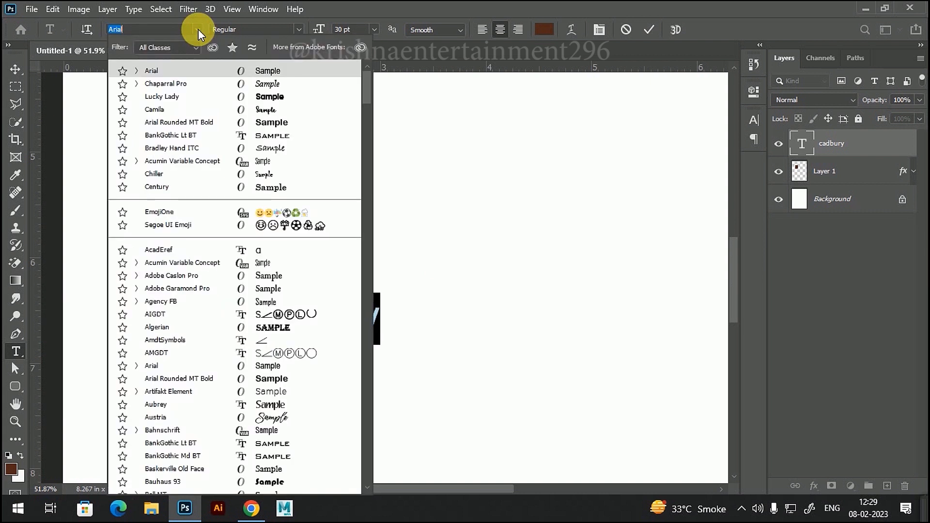
pyautogui.click(168, 367)
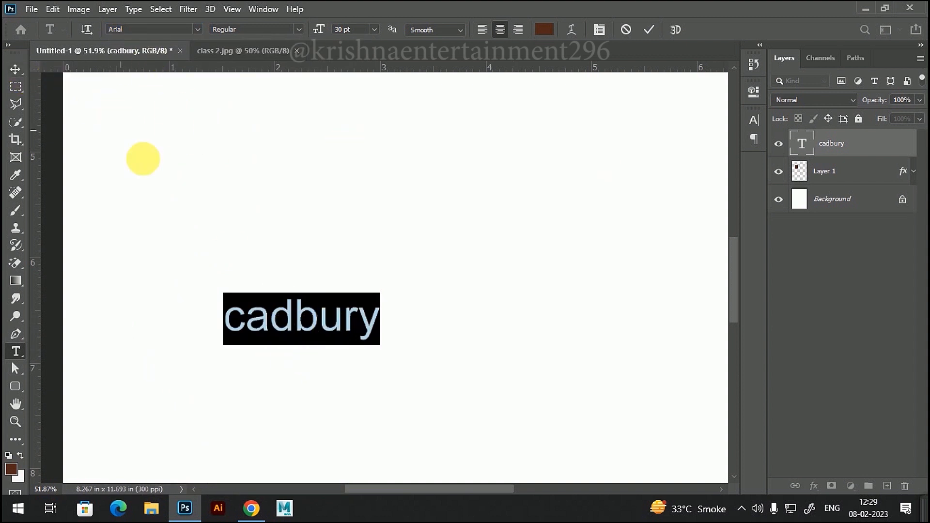
# Show the character settings and apply Faux Bold to the selected "cadbury" text.
pyautogui.click(266, 10)
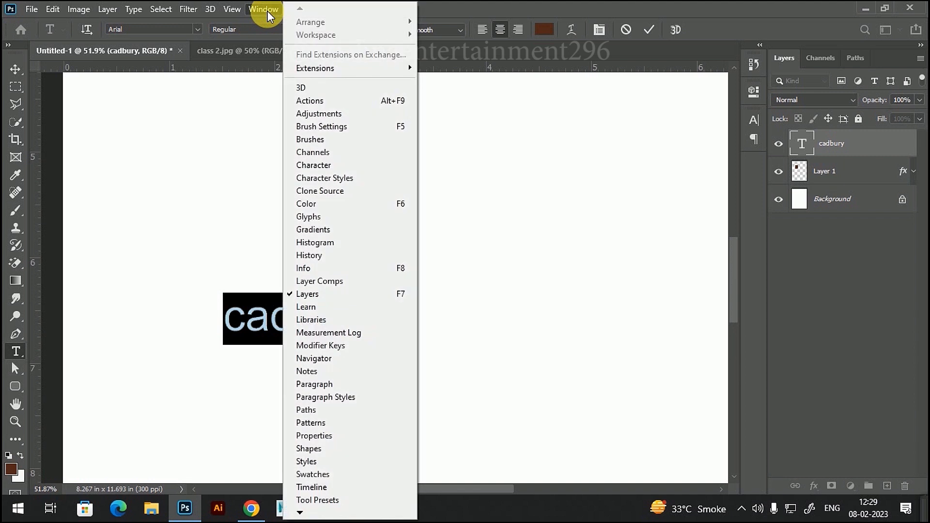
pyautogui.click(337, 167)
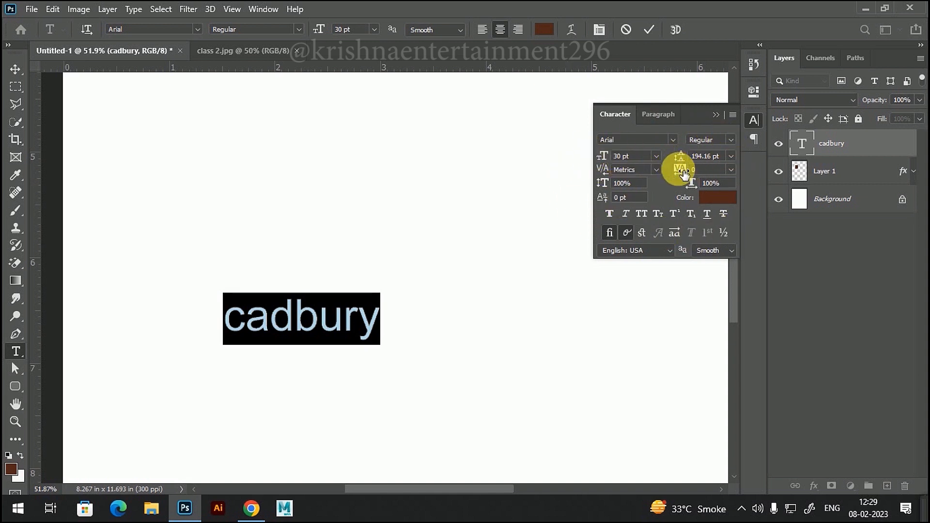
pyautogui.click(609, 216)
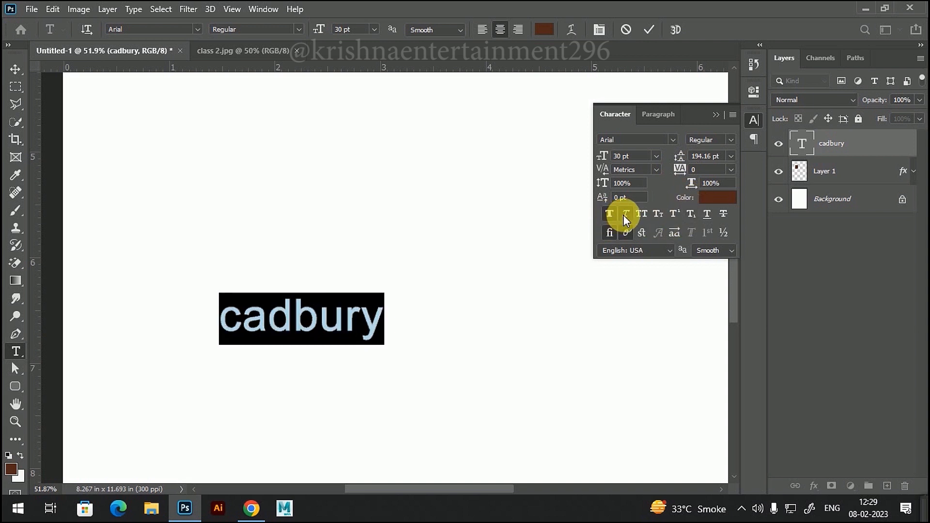
# Try Faux Italic and Underline on the "cadbury" text, switching each off again.
pyautogui.click(625, 216)
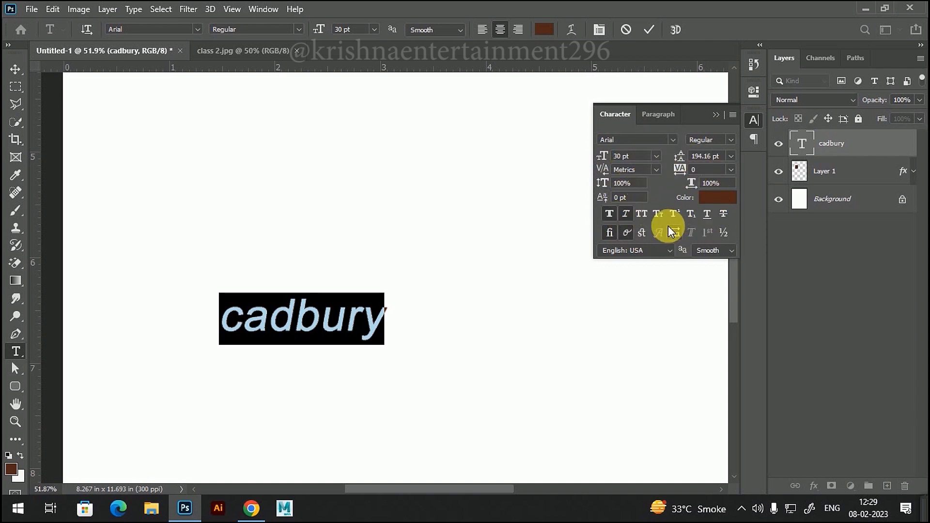
pyautogui.click(625, 216)
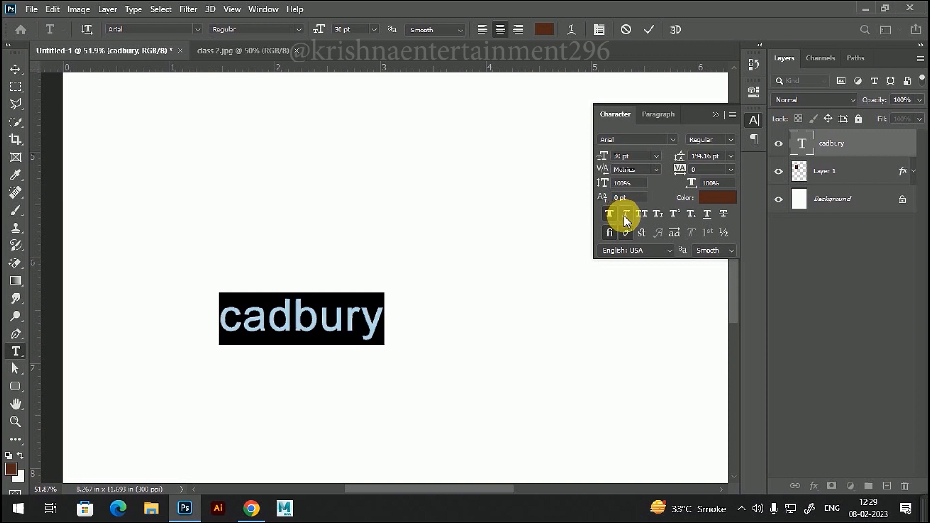
pyautogui.click(707, 216)
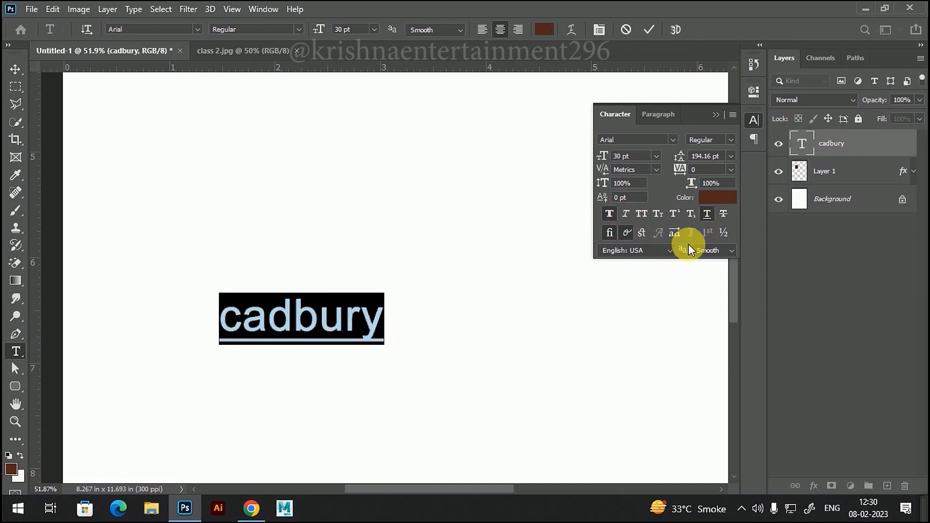
pyautogui.click(708, 216)
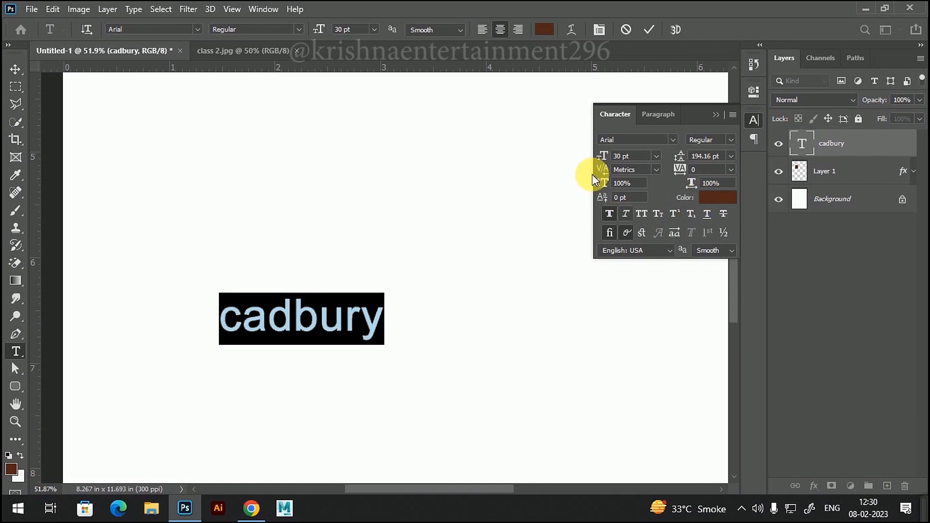
pyautogui.click(721, 215)
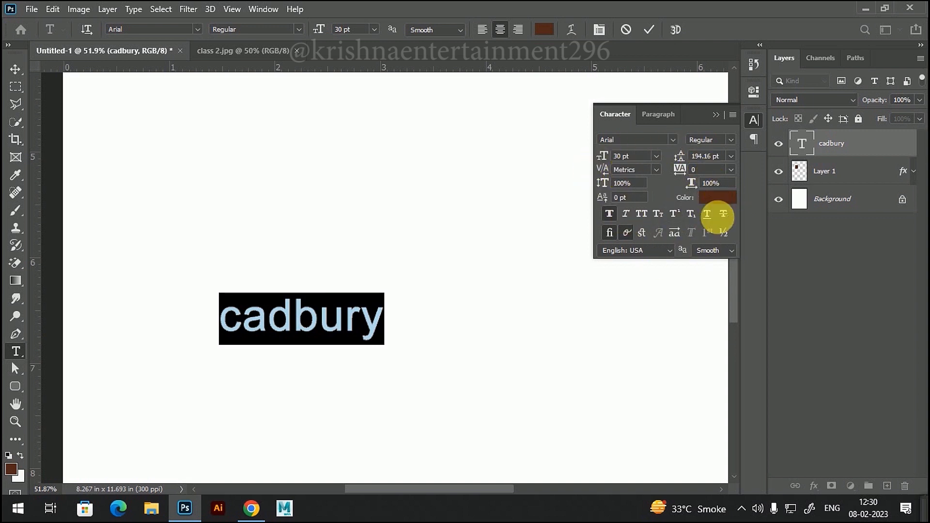
# Commit the bold text and move it onto the chocolate square, centred over its inner face.
pyautogui.click(716, 115)
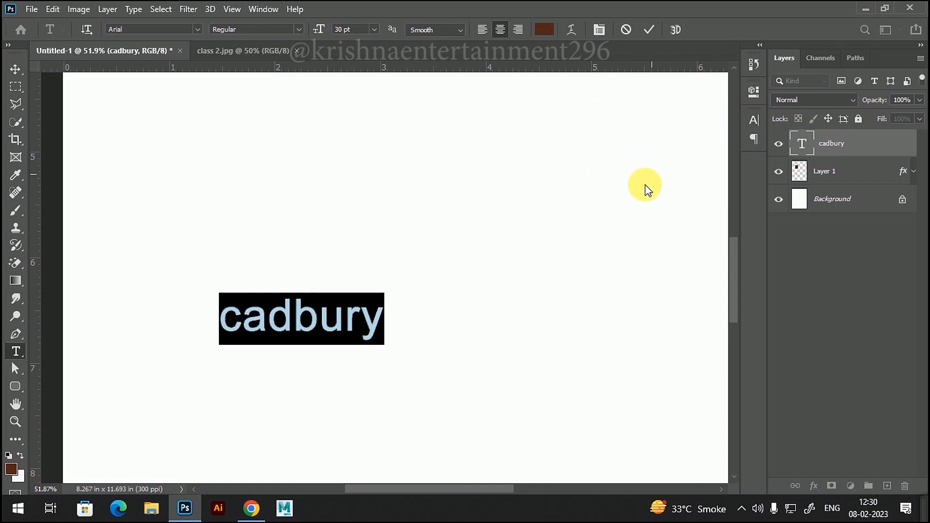
pyautogui.click(15, 69)
pyautogui.scroll(-2, 339, 273)
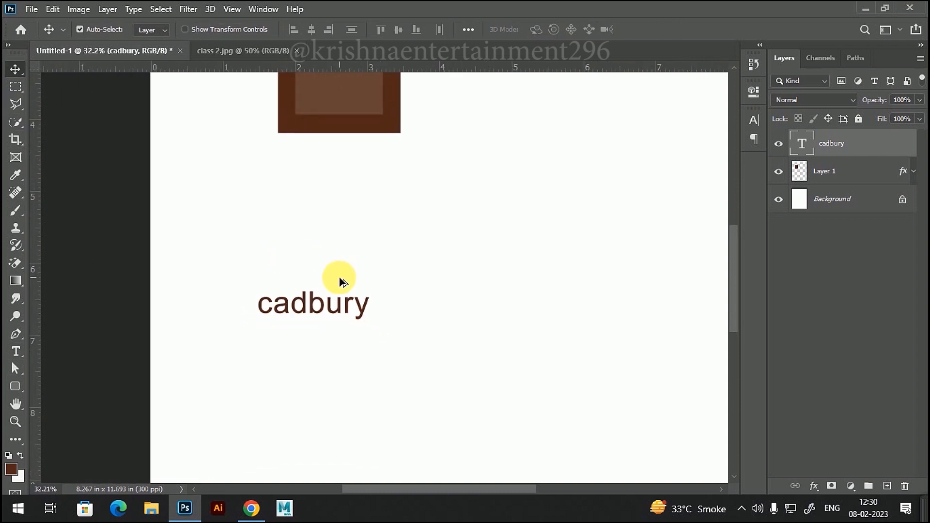
pyautogui.moveTo(374, 272); pyautogui.dragTo(382, 347)
pyautogui.moveTo(348, 377); pyautogui.dragTo(366, 178)
pyautogui.scroll(4, 366, 177)
pyautogui.moveTo(395, 304); pyautogui.dragTo(412, 354)
pyautogui.moveTo(365, 283)
pyautogui.mouseDown()
pyautogui.moveTo(370, 303)
pyautogui.moveTo(370, 278)
pyautogui.moveTo(388, 291)
pyautogui.moveTo(363, 278)
pyautogui.moveTo(327, 287)
pyautogui.moveTo(411, 288)
pyautogui.moveTo(405, 305)
pyautogui.moveTo(383, 280)
pyautogui.moveTo(376, 286)
pyautogui.mouseUp()
# Scale the "cadbury" text proportionally to 76.10% with Free Transform so it fits within the square's inner face.
pyautogui.hotkey('ctrl', 't')
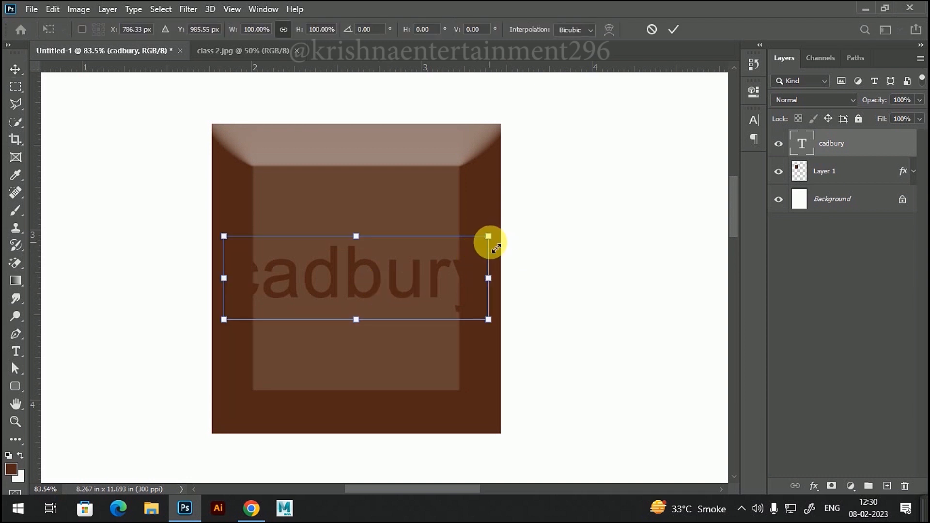
pyautogui.moveTo(497, 241); pyautogui.dragTo(468, 268)
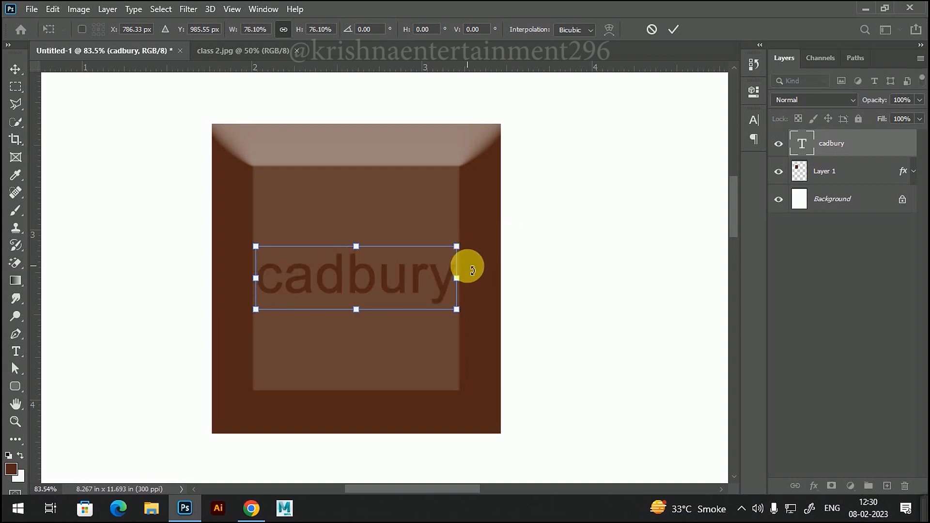
pyautogui.click(673, 30)
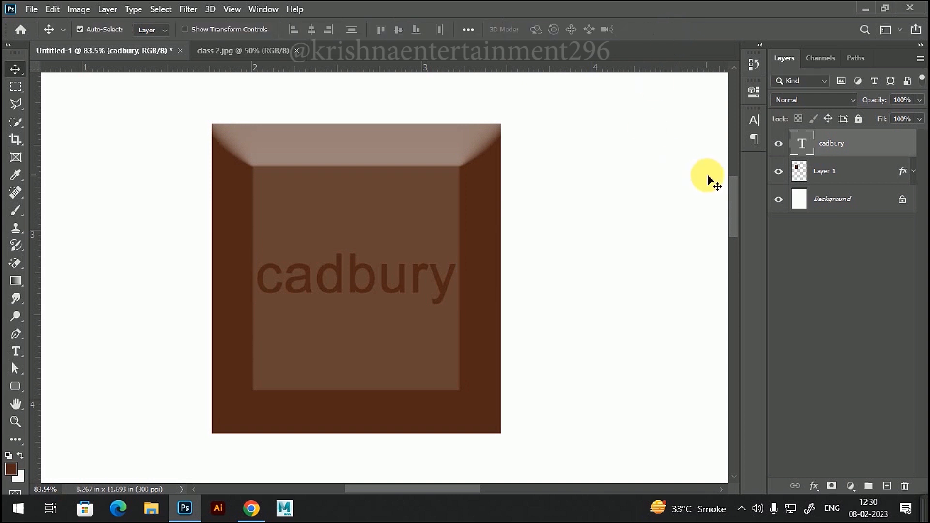
# Set the "cadbury" text's font size to 22 pt in the character settings and commit the text edit.
pyautogui.doubleClick(804, 146)
pyautogui.click(263, 9)
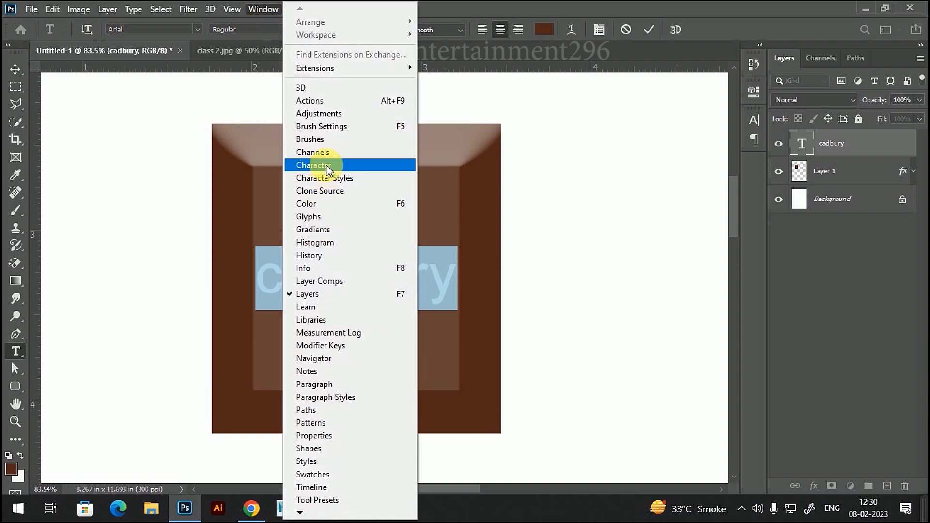
pyautogui.click(328, 166)
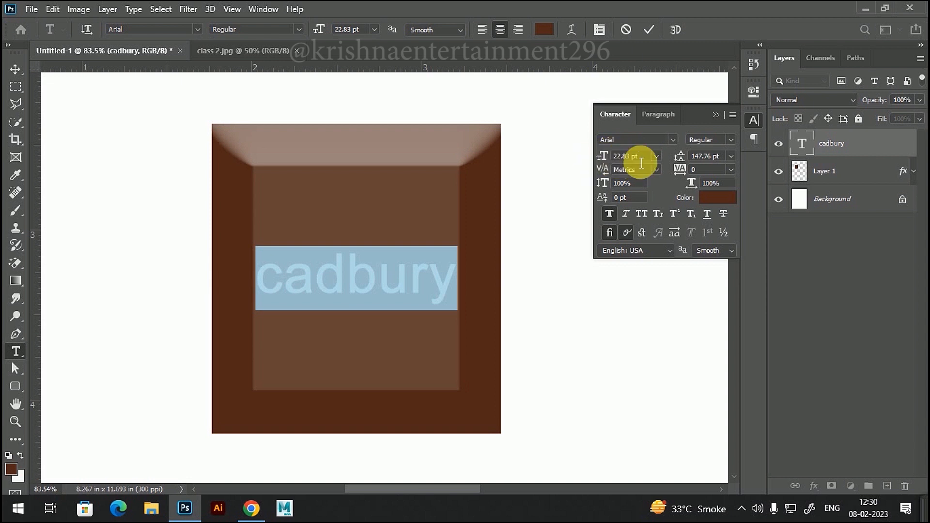
pyautogui.moveTo(646, 163); pyautogui.dragTo(619, 164)
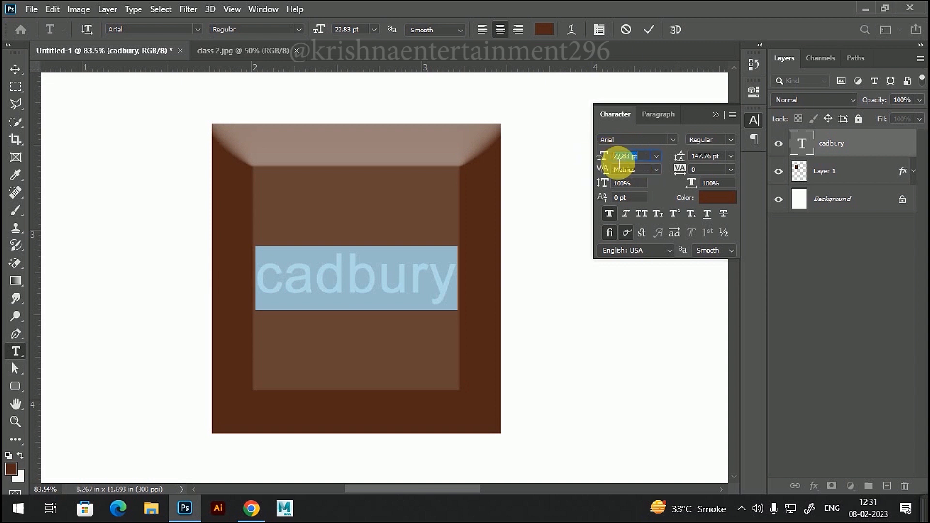
pyautogui.press('Return')
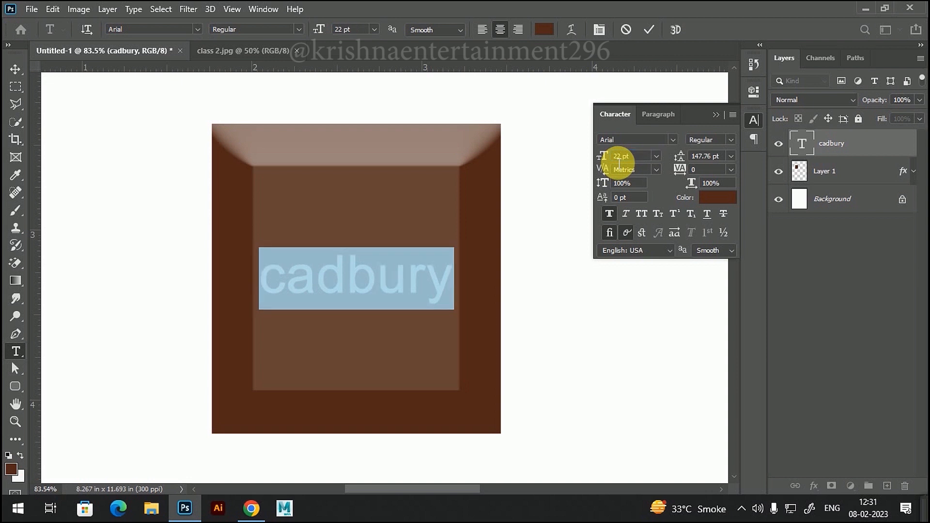
pyautogui.click(714, 117)
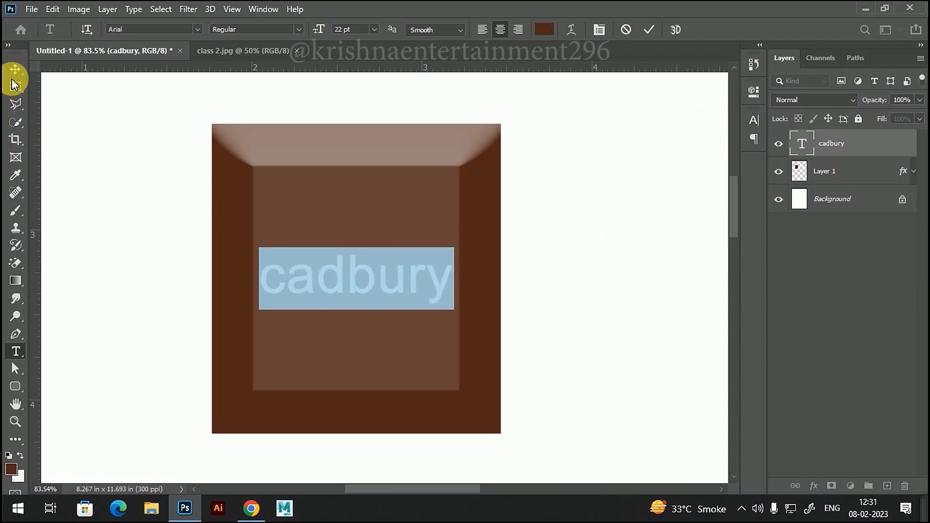
pyautogui.click(650, 30)
pyautogui.press('v')
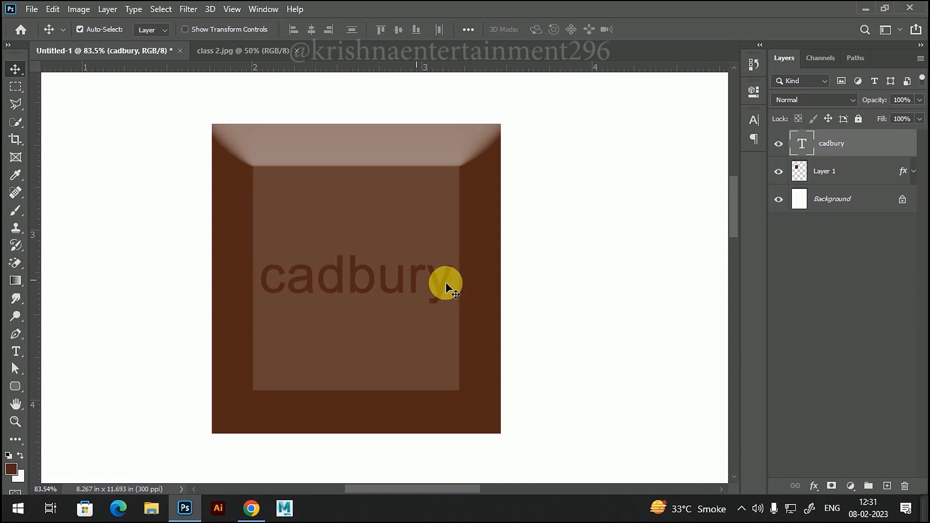
# Rotate the "cadbury" text by about -27° with Free Transform so it slants upward across the square's inner face.
pyautogui.press('ctrl')
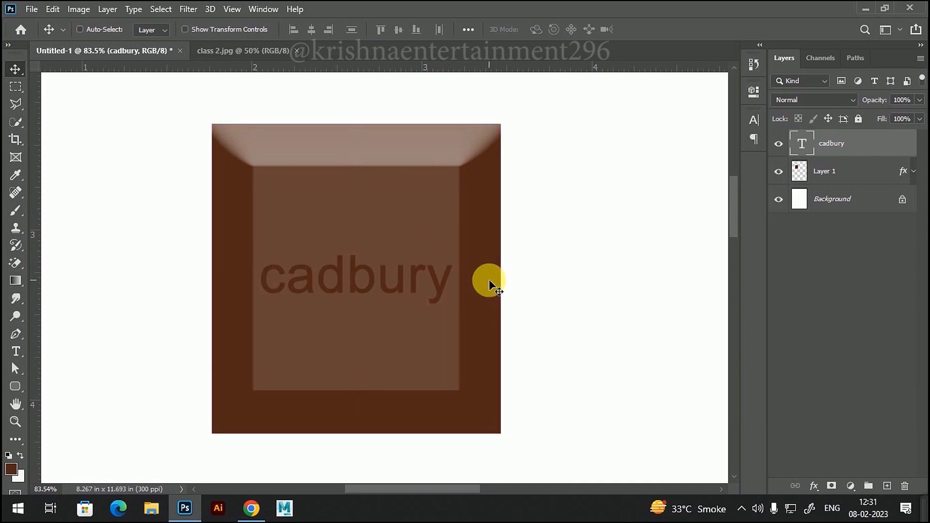
pyautogui.hotkey('ctrl', 't')
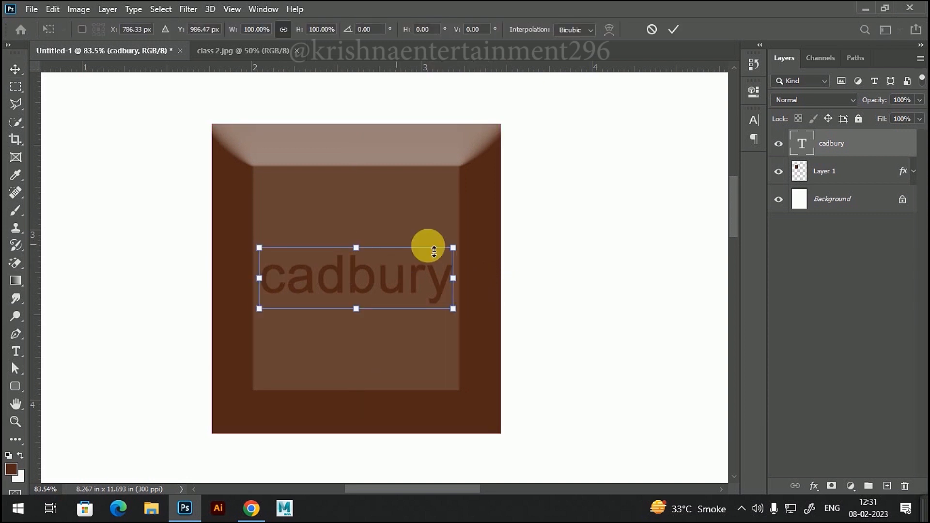
pyautogui.moveTo(451, 326); pyautogui.dragTo(486, 281)
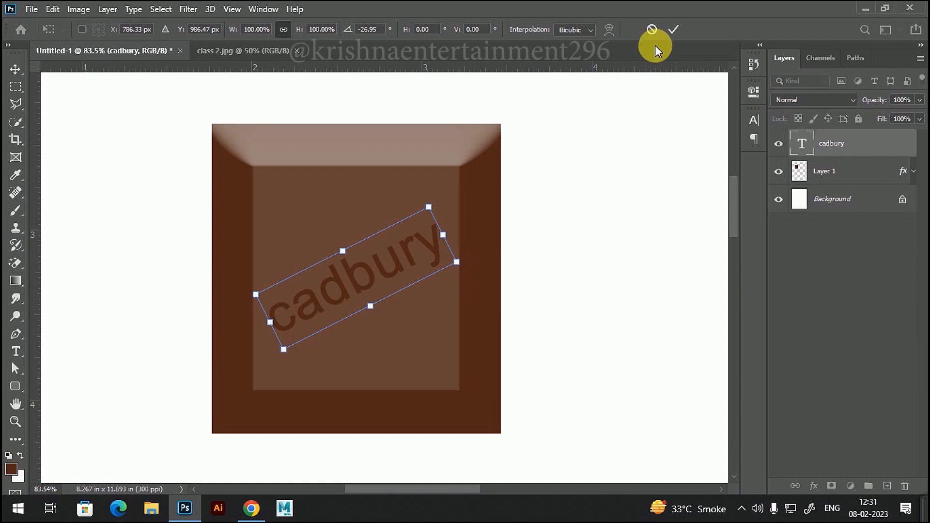
pyautogui.click(673, 29)
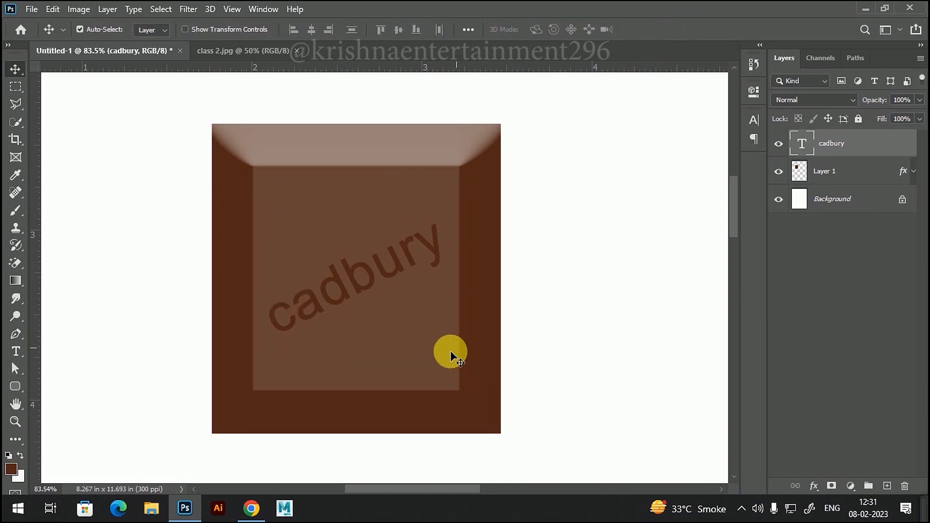
# Open the layer style settings of the "cadbury" text layer and enable Bevel & Emboss.
pyautogui.scroll(5, 374, 260)
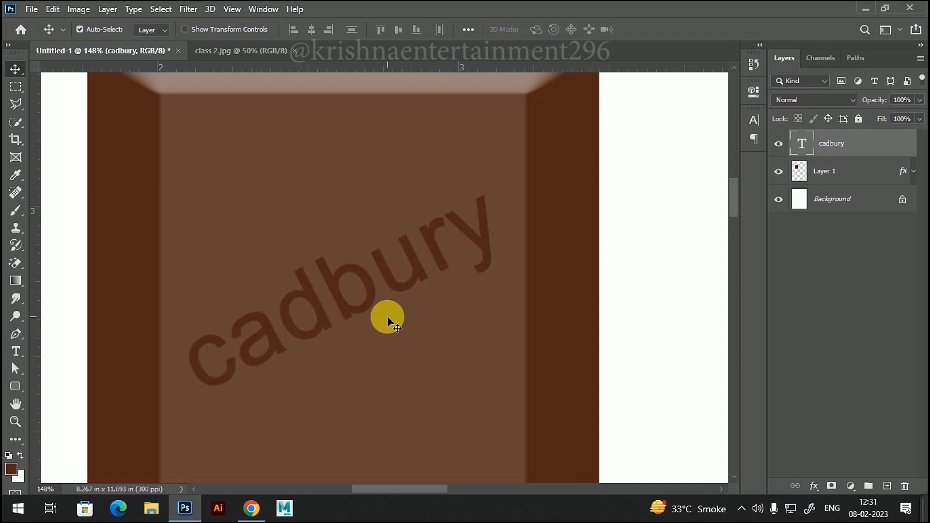
pyautogui.scroll(-2, 391, 312)
pyautogui.scroll(1, 393, 307)
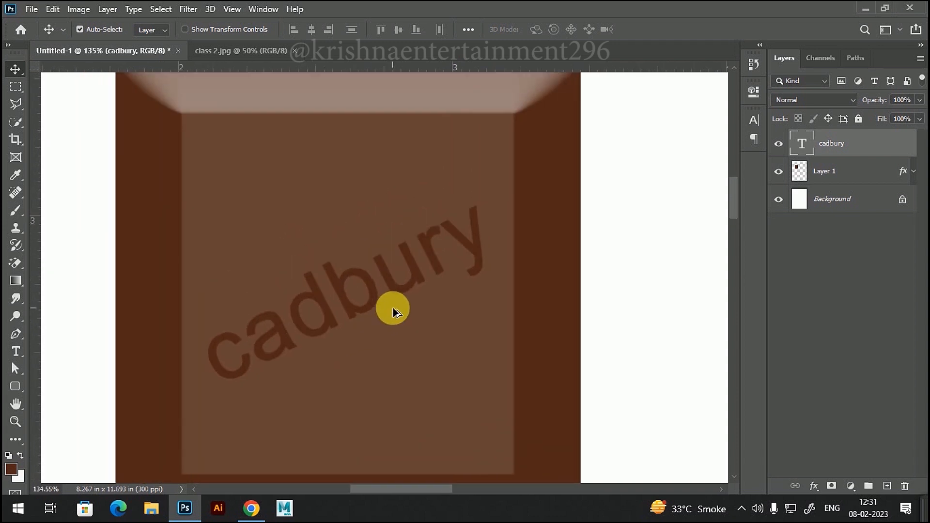
pyautogui.scroll(-2, 388, 291)
pyautogui.scroll(1, 387, 291)
pyautogui.scroll(-1, 388, 290)
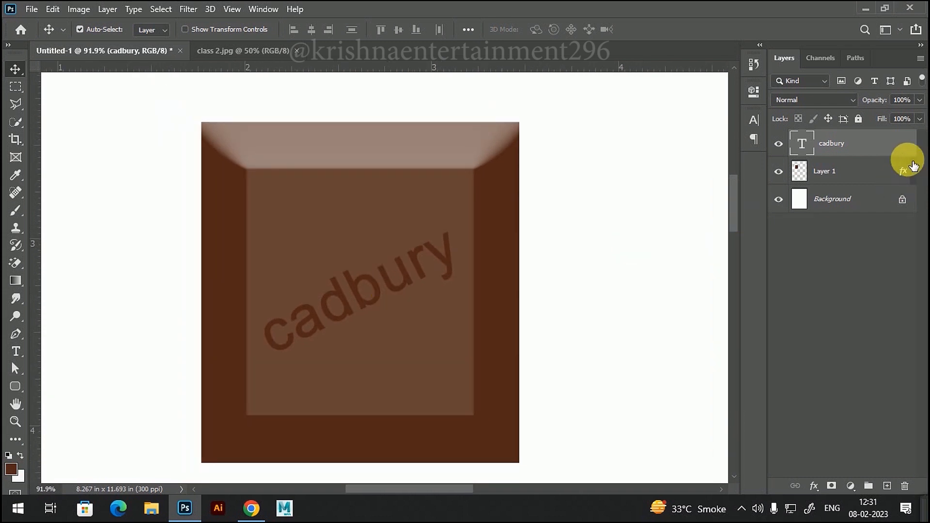
pyautogui.doubleClick(883, 147)
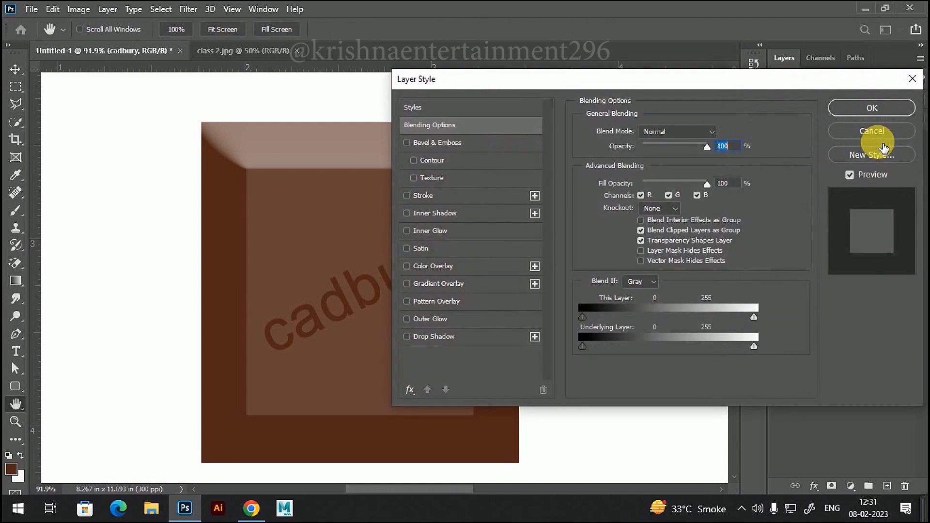
pyautogui.moveTo(648, 79); pyautogui.dragTo(726, 85)
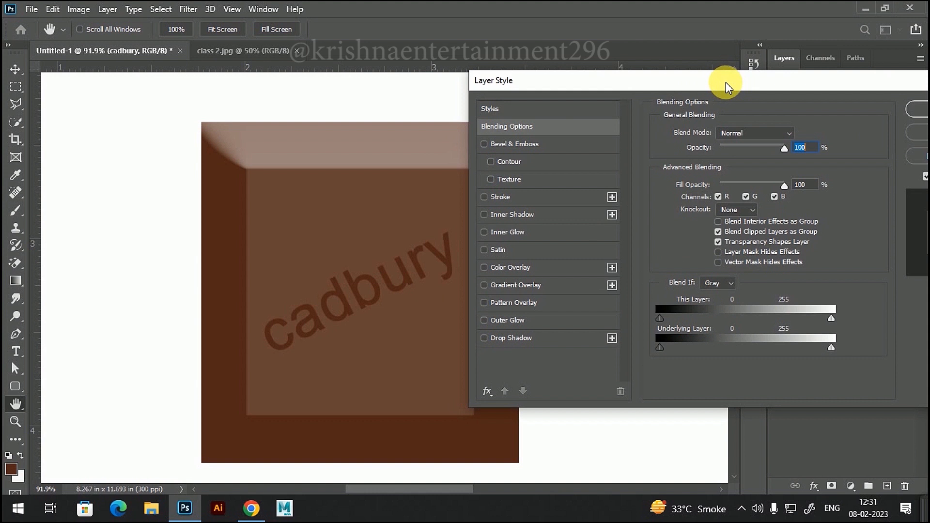
pyautogui.click(540, 145)
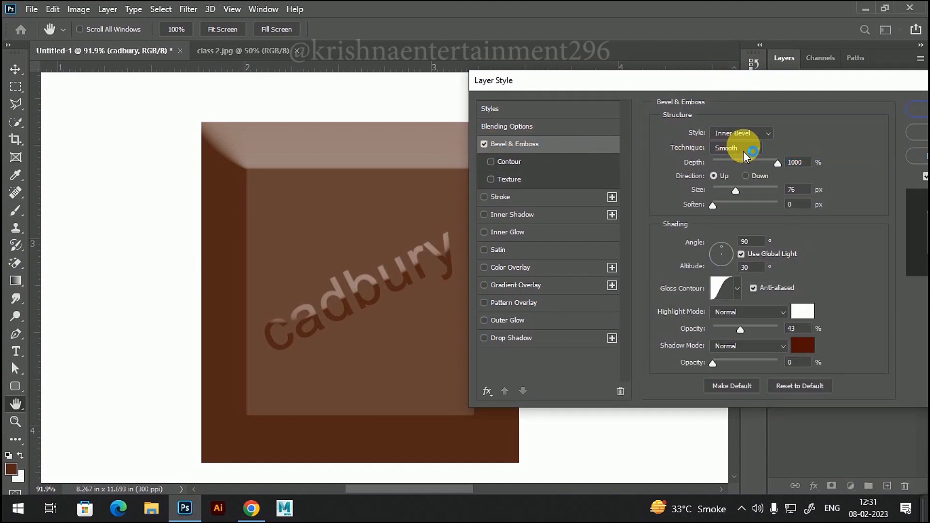
# Set the text's bevel style to Emboss with a size of 16 px and the direction Down.
pyautogui.click(757, 134)
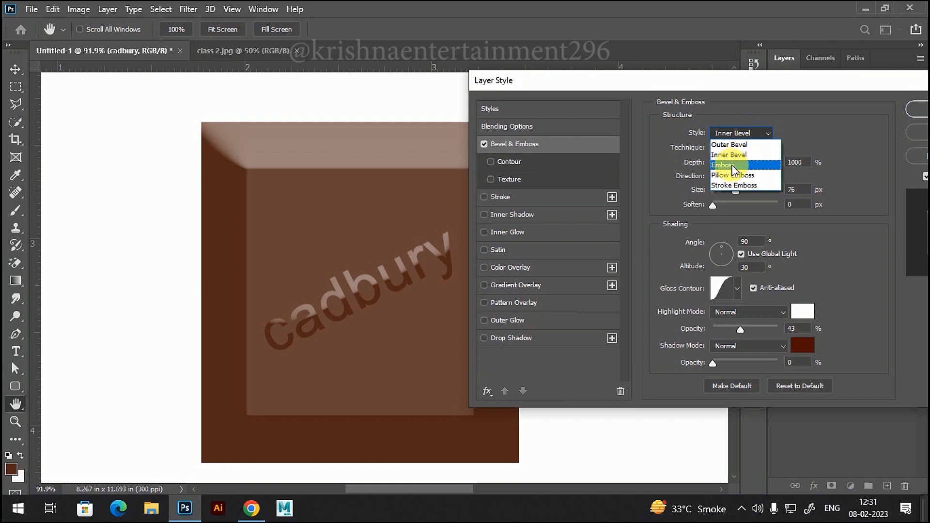
pyautogui.click(733, 165)
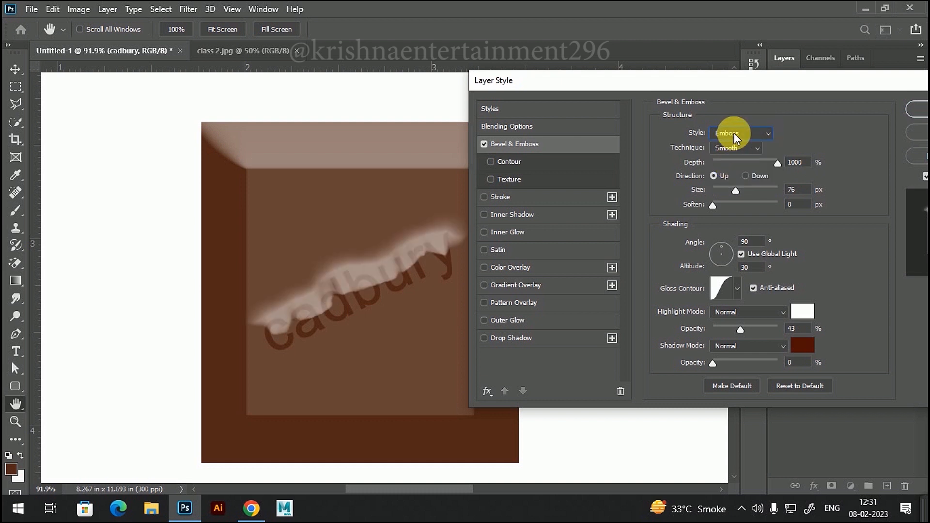
pyautogui.moveTo(735, 193); pyautogui.dragTo(721, 193)
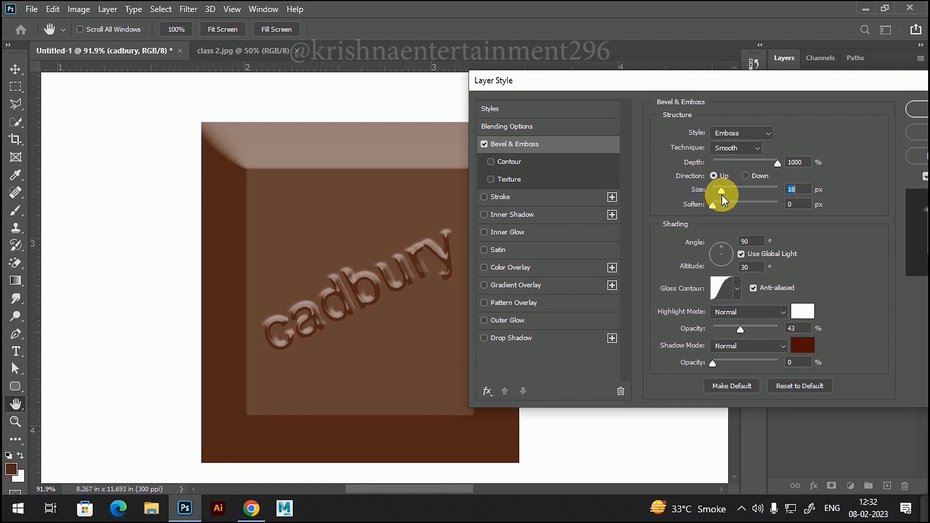
pyautogui.click(745, 177)
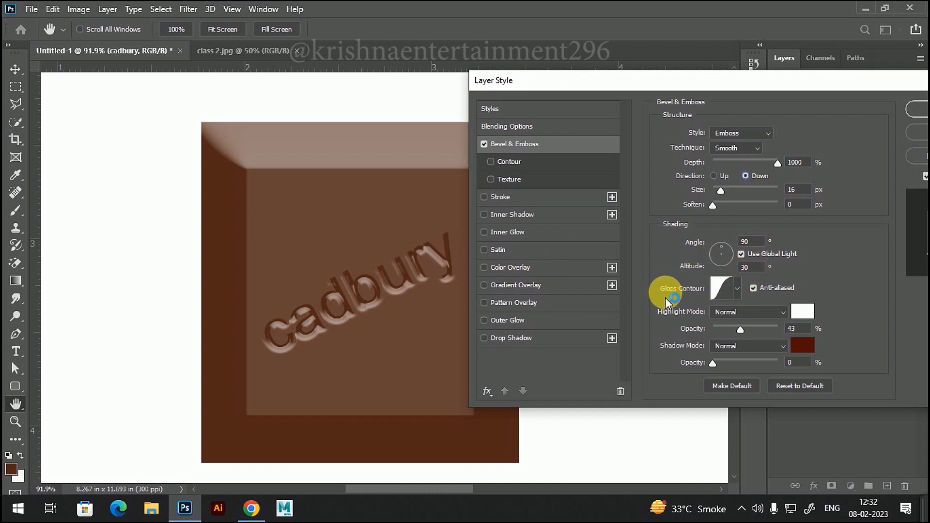
# Try several gloss contour presets on the text's emboss and choose the deep cove-shaped one.
pyautogui.click(737, 287)
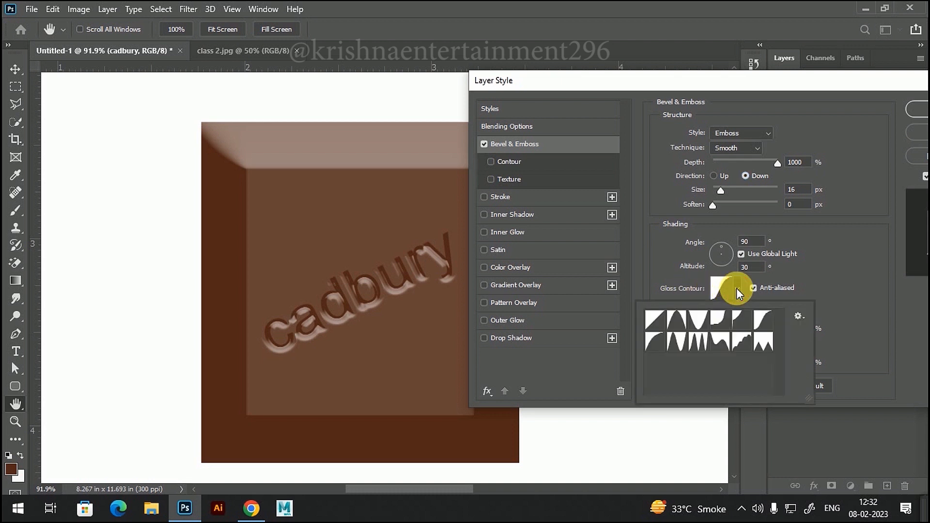
pyautogui.click(694, 345)
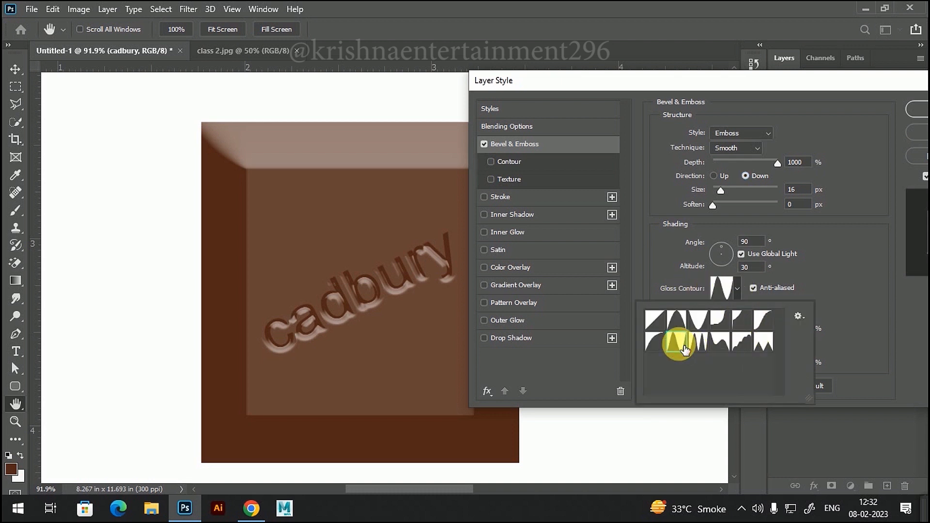
pyautogui.click(654, 343)
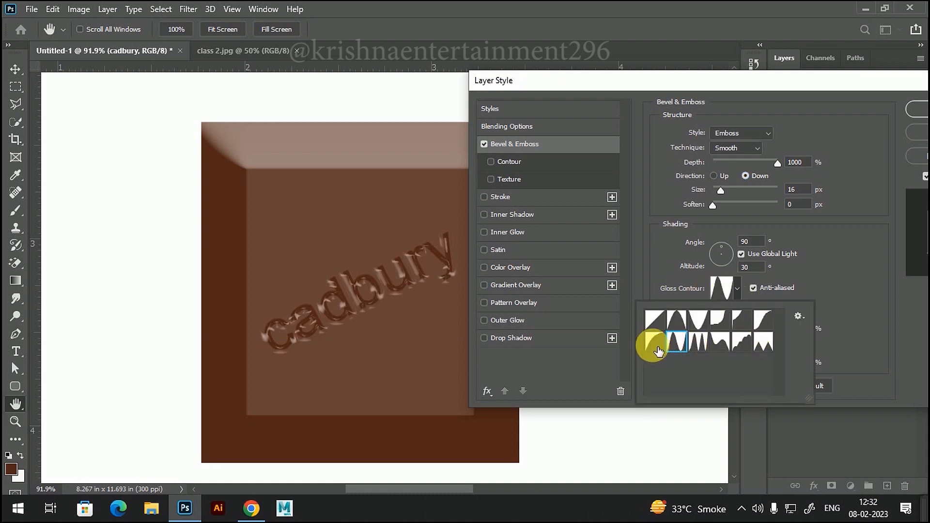
pyautogui.click(701, 348)
pyautogui.click(719, 343)
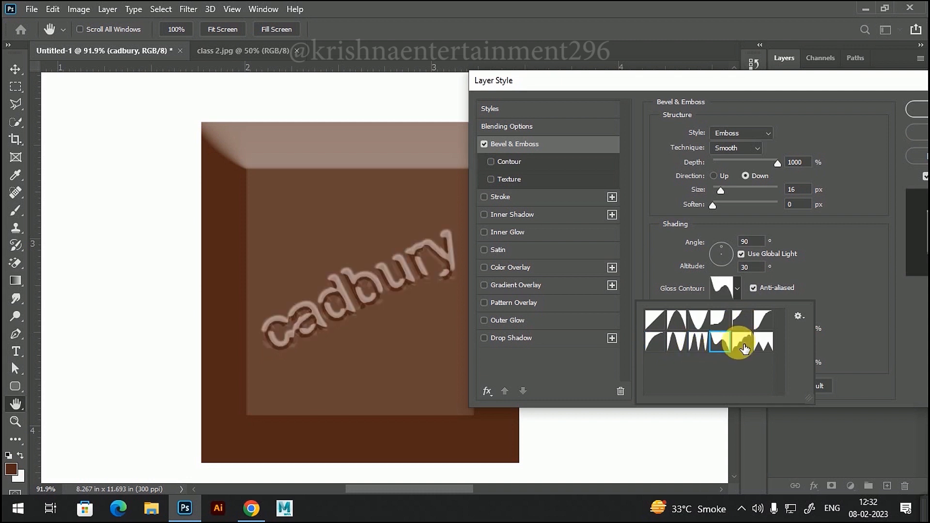
pyautogui.click(743, 344)
pyautogui.click(716, 327)
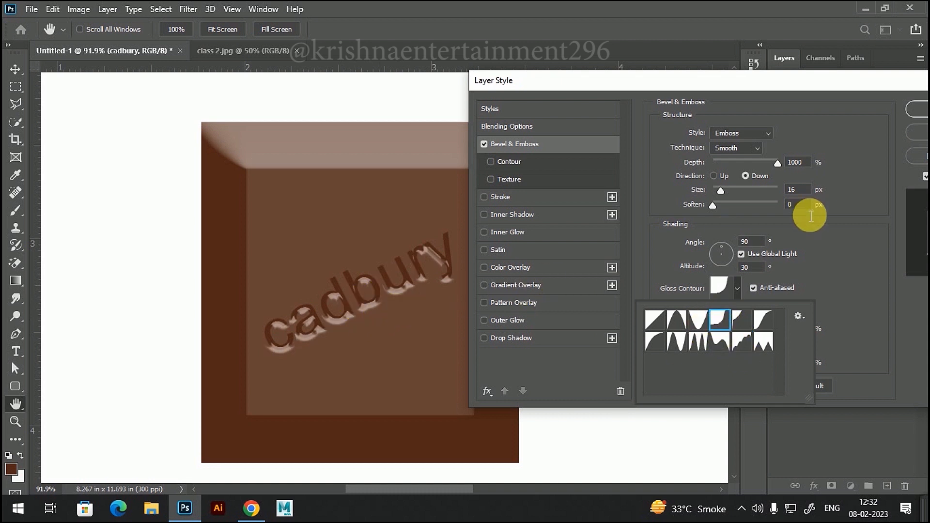
# Set the emboss's Soften to 1 px and highlight opacity to 41%, and apply the layer style.
pyautogui.moveTo(795, 79); pyautogui.dragTo(789, 61)
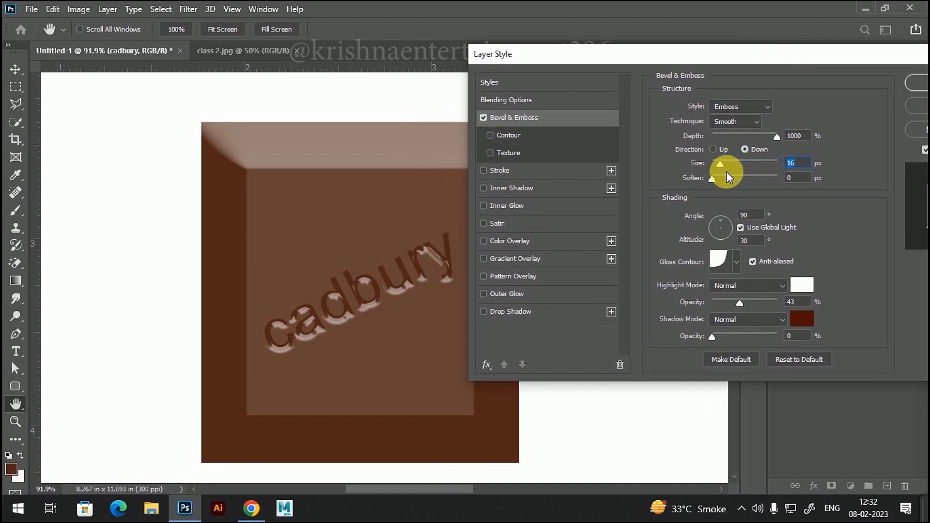
pyautogui.moveTo(719, 166); pyautogui.dragTo(721, 167)
pyautogui.moveTo(728, 182)
pyautogui.mouseDown()
pyautogui.moveTo(737, 184)
pyautogui.moveTo(716, 188)
pyautogui.mouseUp()
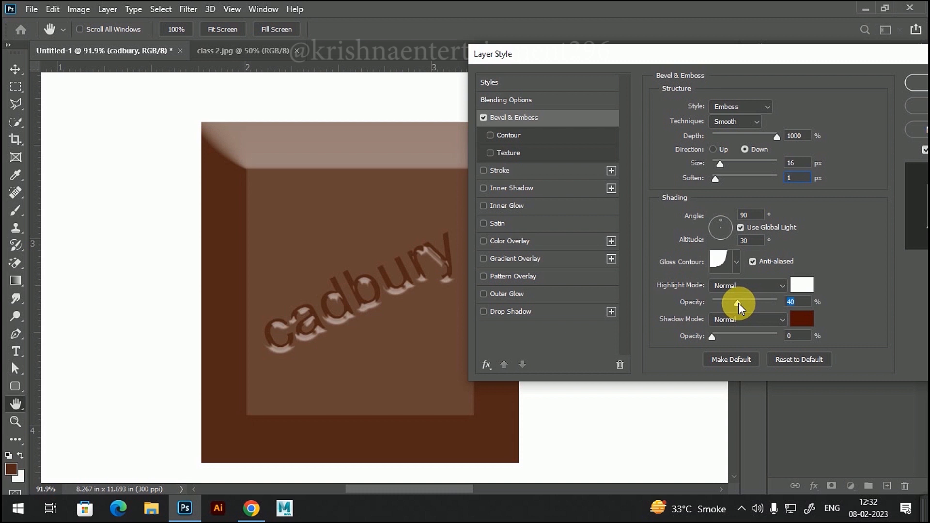
pyautogui.moveTo(739, 306); pyautogui.dragTo(741, 308)
pyautogui.moveTo(780, 63); pyautogui.dragTo(593, 97)
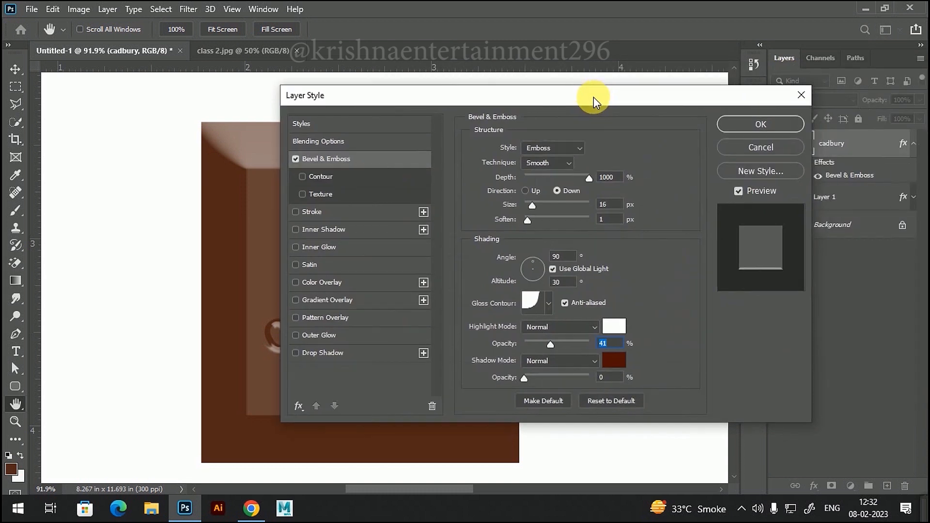
pyautogui.click(761, 124)
# Collapse the text layer's effects list and select the "cadbury" layer together with Layer 1.
pyautogui.scroll(-3, 395, 290)
pyautogui.scroll(2, 395, 292)
pyautogui.scroll(2, 396, 292)
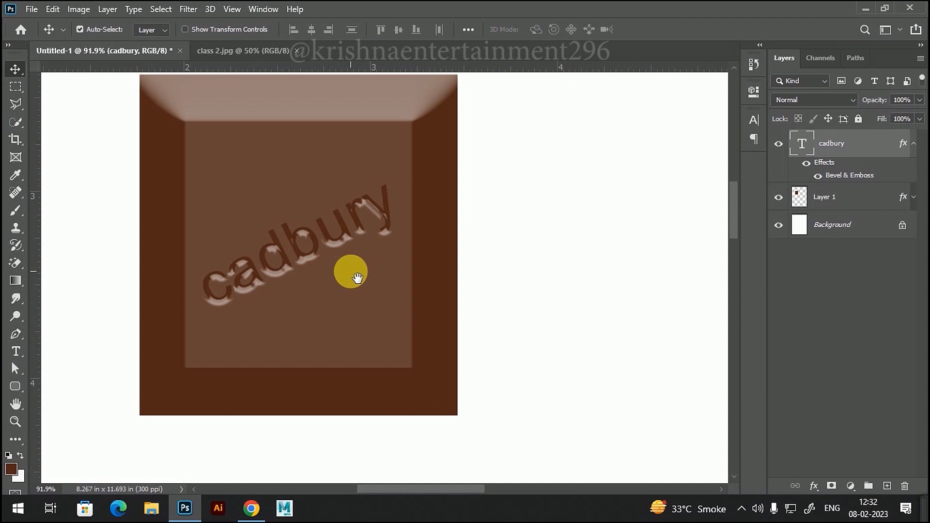
pyautogui.scroll(-1, 348, 269)
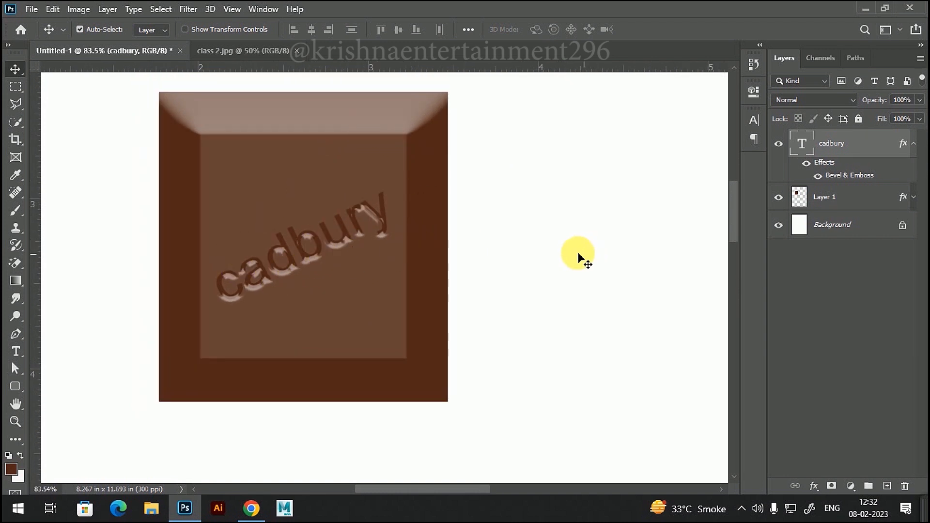
pyautogui.click(915, 145)
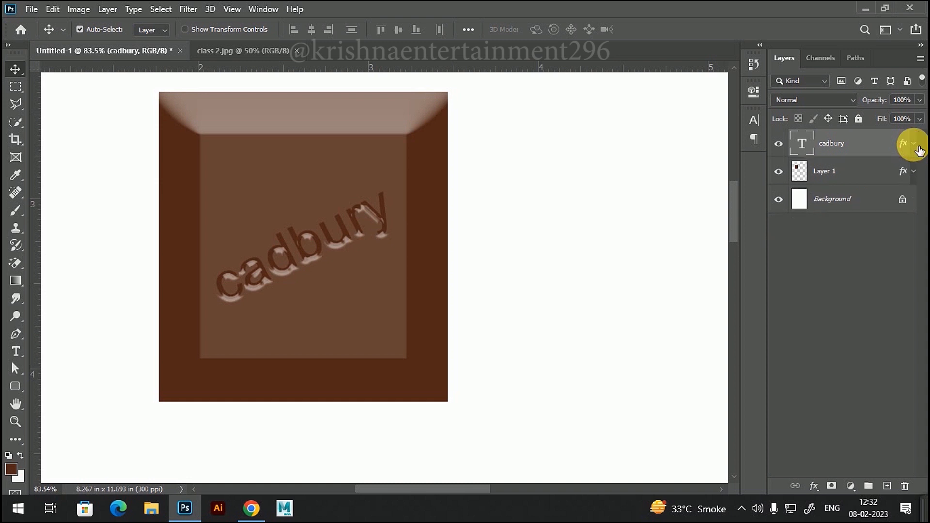
pyautogui.keyDown('ctrl'); pyautogui.click(874, 179); pyautogui.keyUp('ctrl')
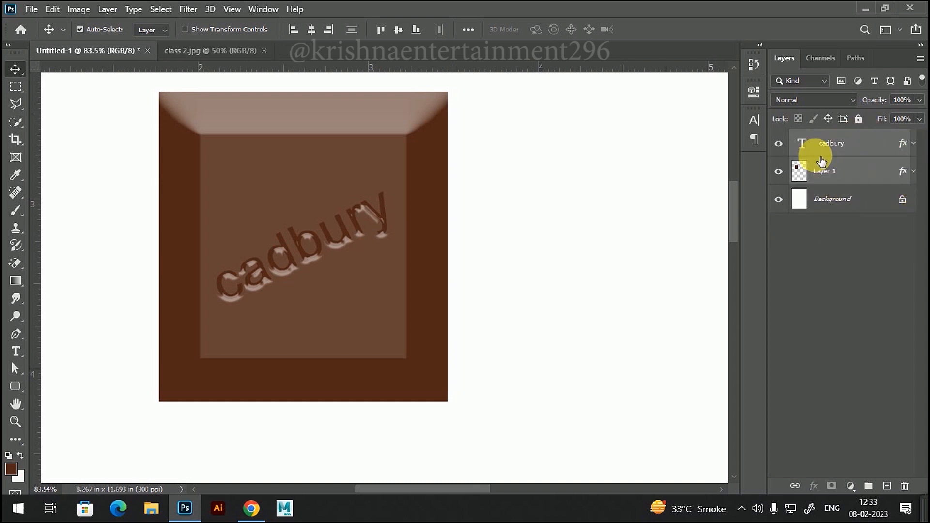
pyautogui.scroll(-5, 480, 210)
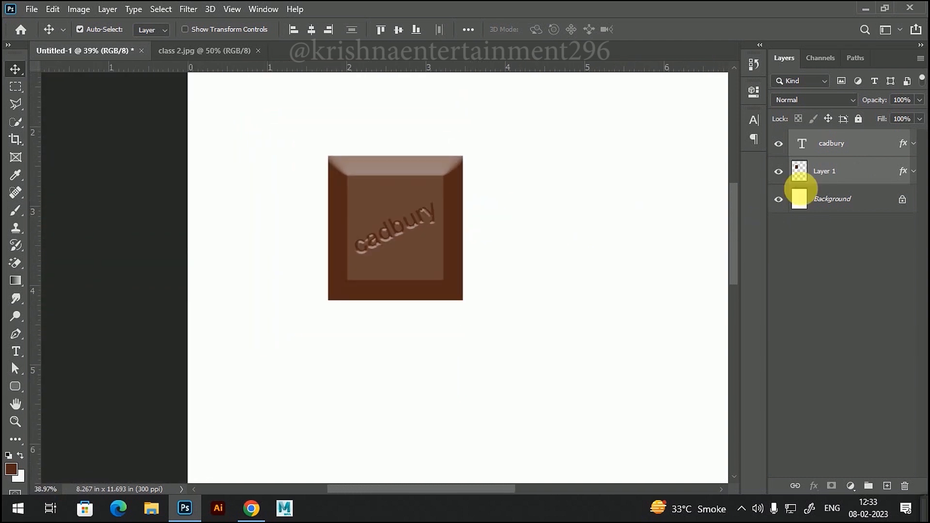
pyautogui.scroll(-2, 497, 250)
pyautogui.moveTo(502, 270); pyautogui.dragTo(435, 281)
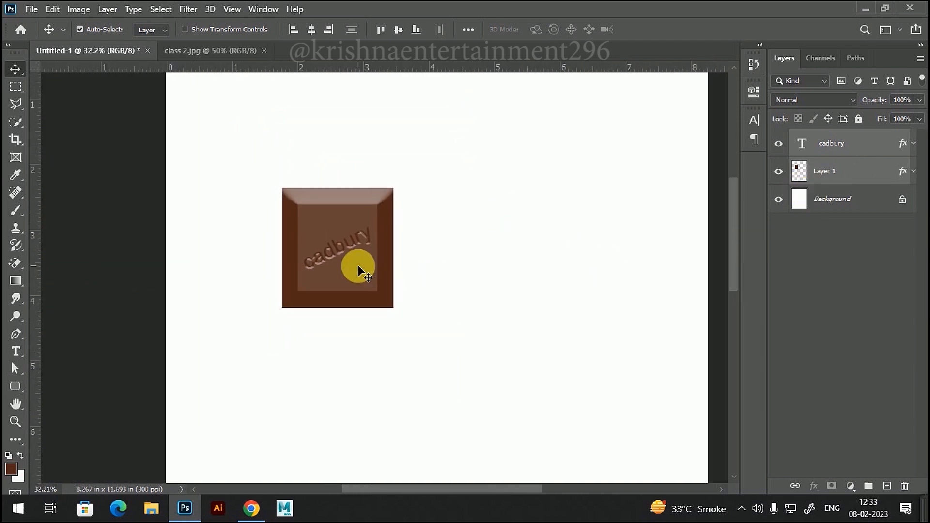
pyautogui.scroll(4, 357, 265)
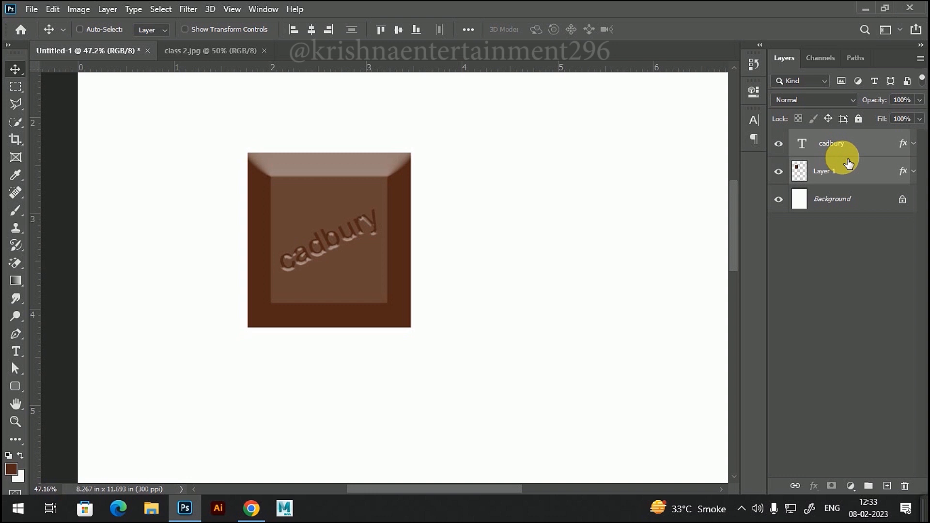
# Merge the selected "cadbury" text layer and Layer 1 into a single chocolate piece layer.
pyautogui.hotkey('ctrl', 'e')
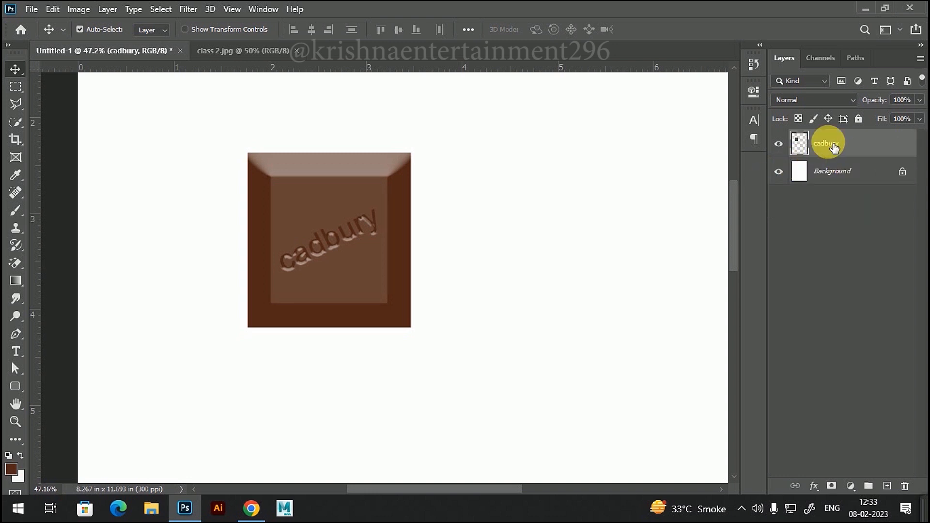
pyautogui.scroll(-2, 353, 254)
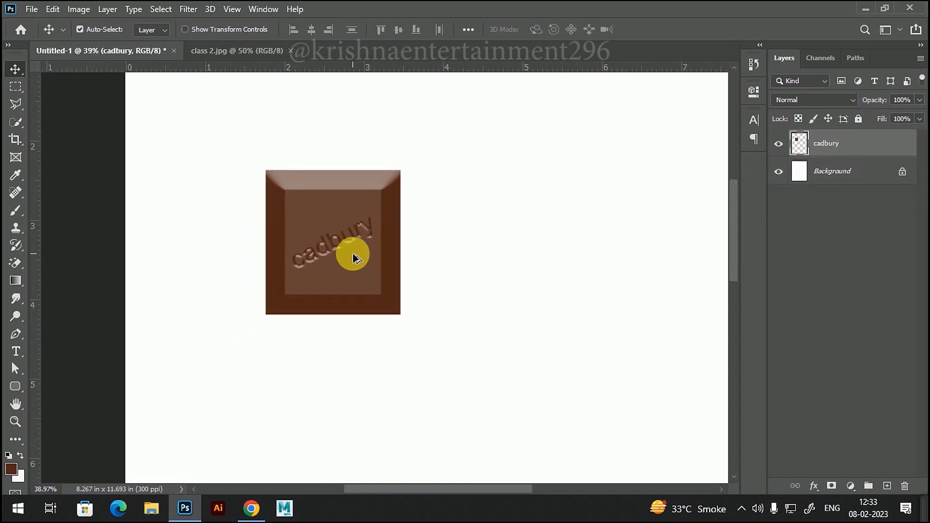
pyautogui.scroll(-2, 353, 254)
pyautogui.scroll(1, 353, 253)
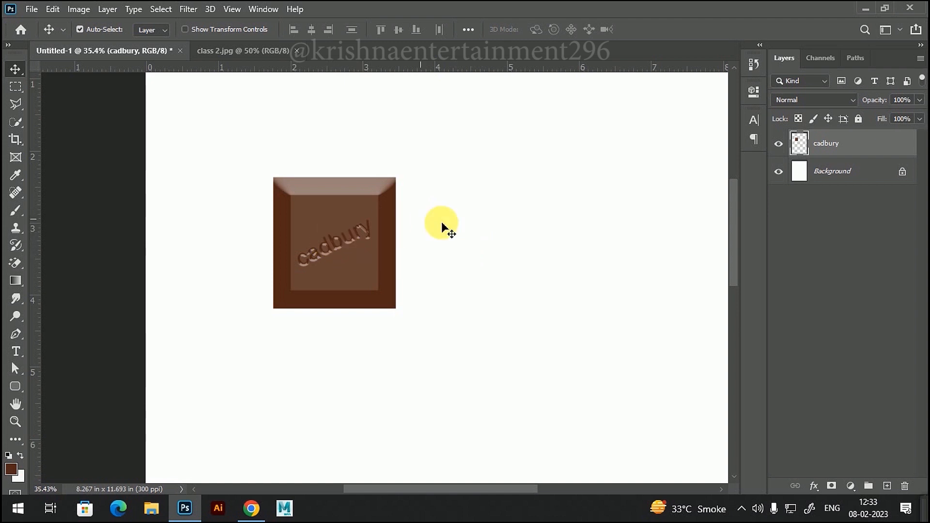
# Duplicate the merged "cadbury" piece and place the copy flush against the right edge of the original.
pyautogui.press('ctrl')
pyautogui.hotkey('ctrl', 'j')
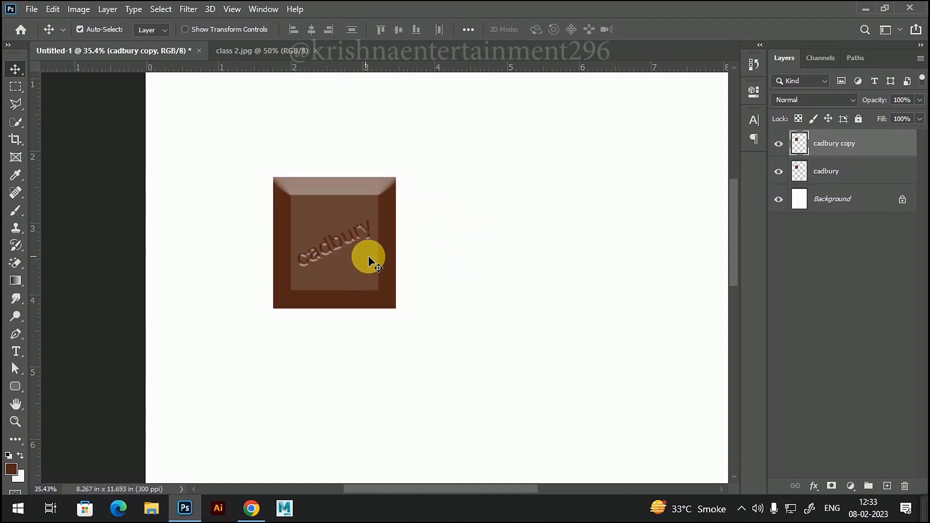
pyautogui.click(844, 181)
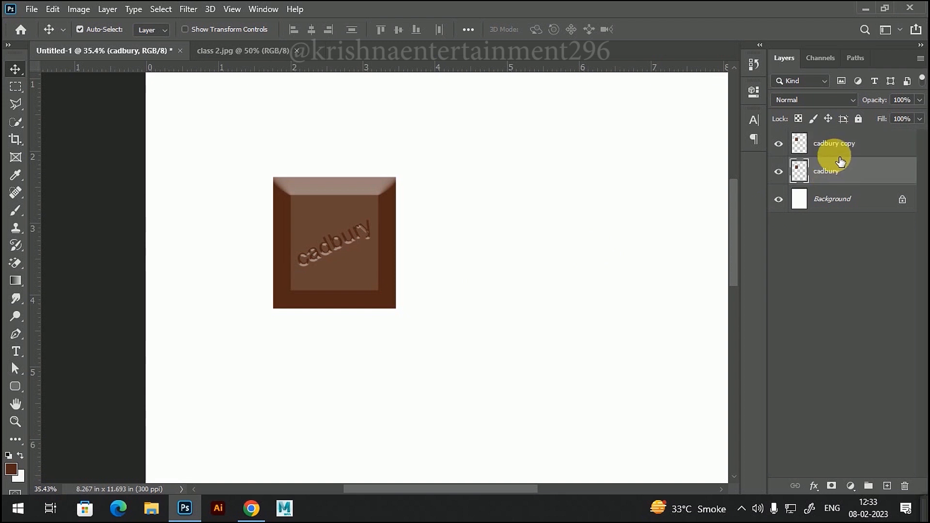
pyautogui.click(837, 148)
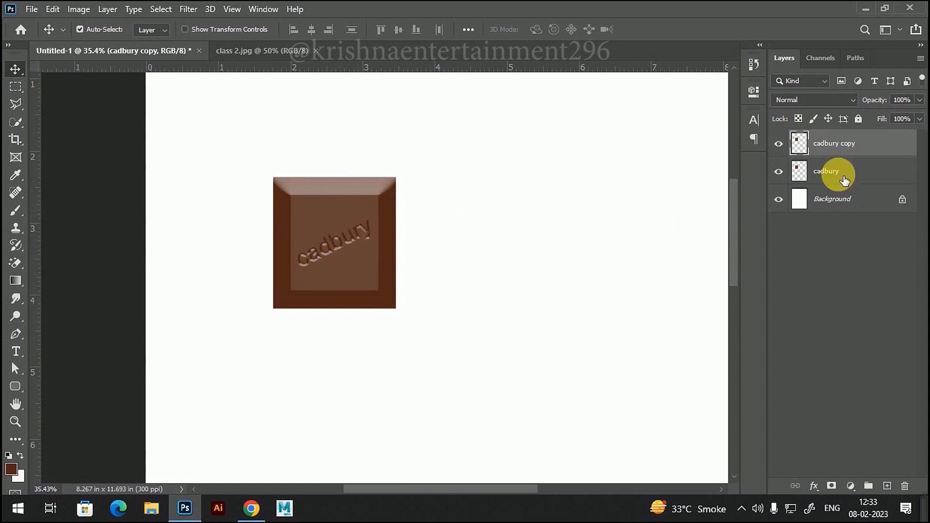
pyautogui.moveTo(363, 215); pyautogui.dragTo(486, 224)
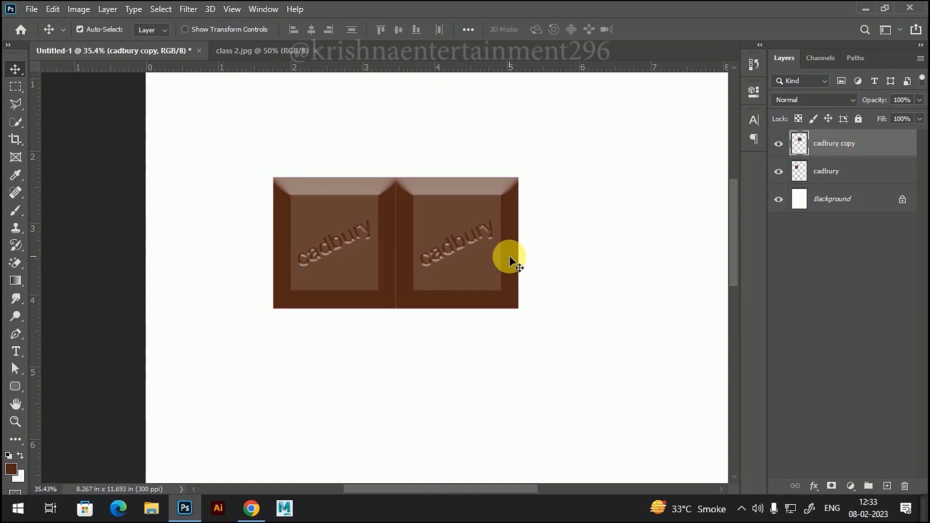
# Merge the "cadbury copy" and "cadbury" layers into one two-piece row.
pyautogui.scroll(-1, 485, 266)
pyautogui.scroll(2, 485, 265)
pyautogui.scroll(-2, 485, 266)
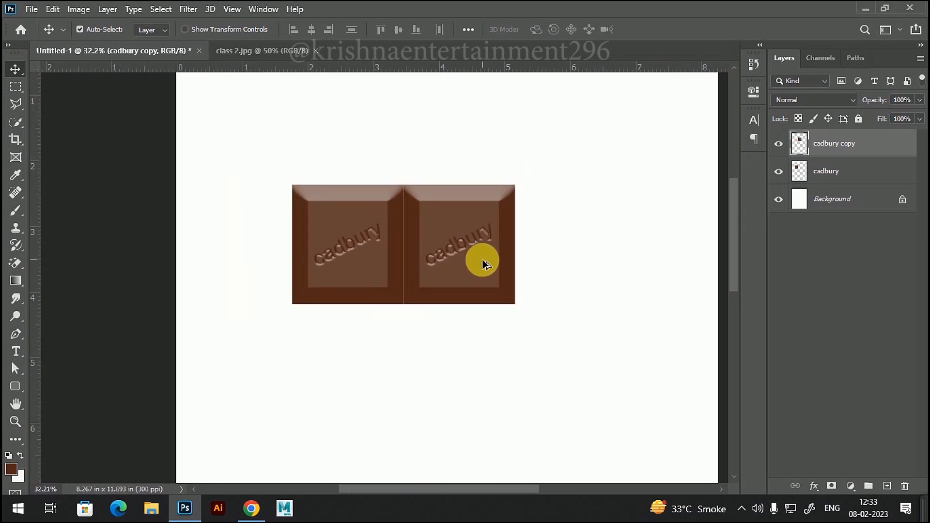
pyautogui.keyDown('ctrl'); pyautogui.click(863, 175); pyautogui.keyUp('ctrl')
pyautogui.hotkey('ctrl', 'e')
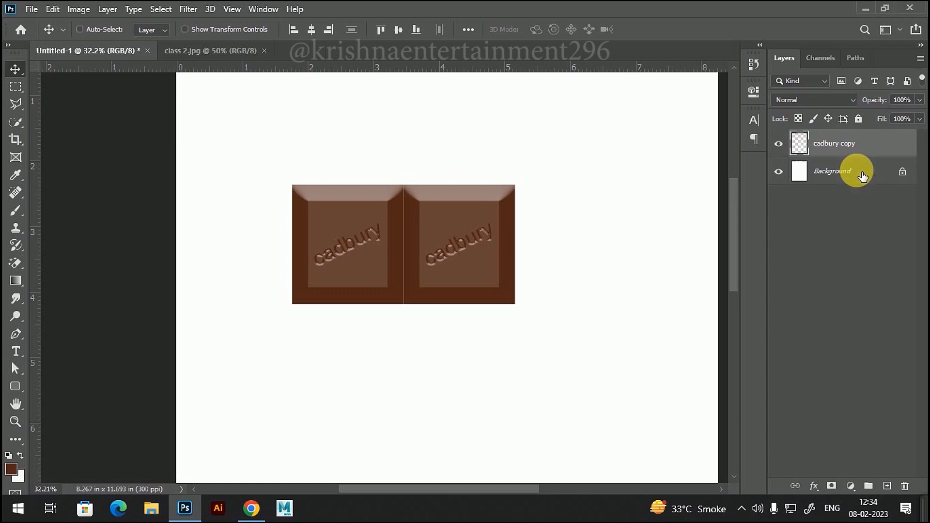
# Duplicate the two-piece chocolate row and place the copy directly beneath it.
pyautogui.scroll(-2, 371, 234)
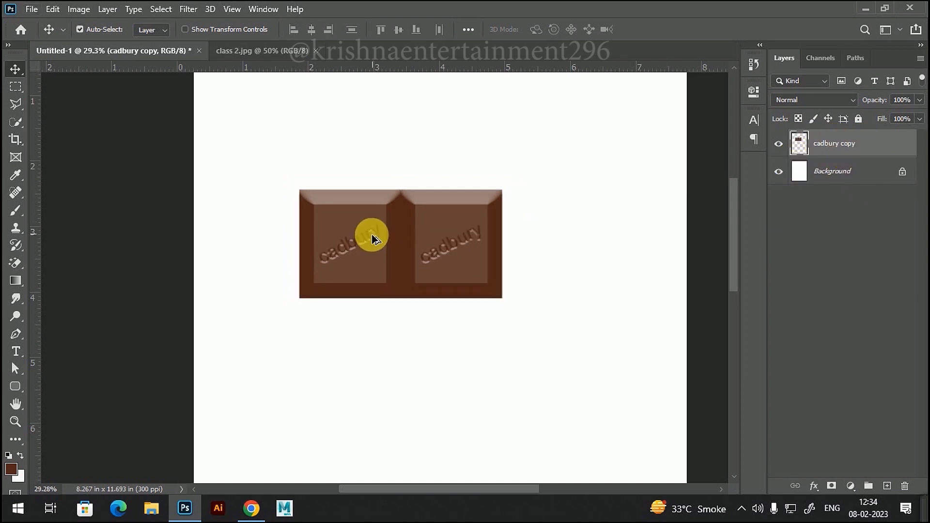
pyautogui.scroll(5, 435, 241)
pyautogui.scroll(-4, 435, 240)
pyautogui.moveTo(443, 274); pyautogui.dragTo(450, 251)
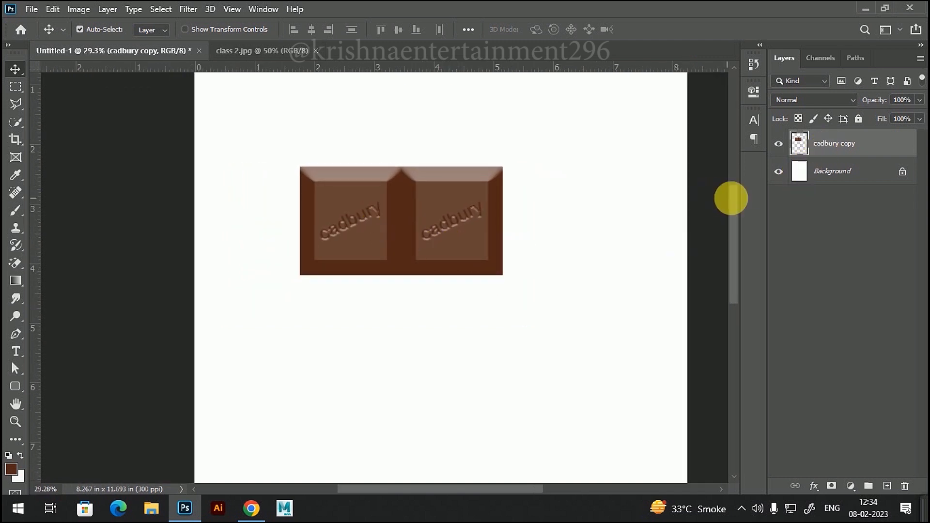
pyautogui.scroll(-1, 482, 224)
pyautogui.scroll(1, 481, 224)
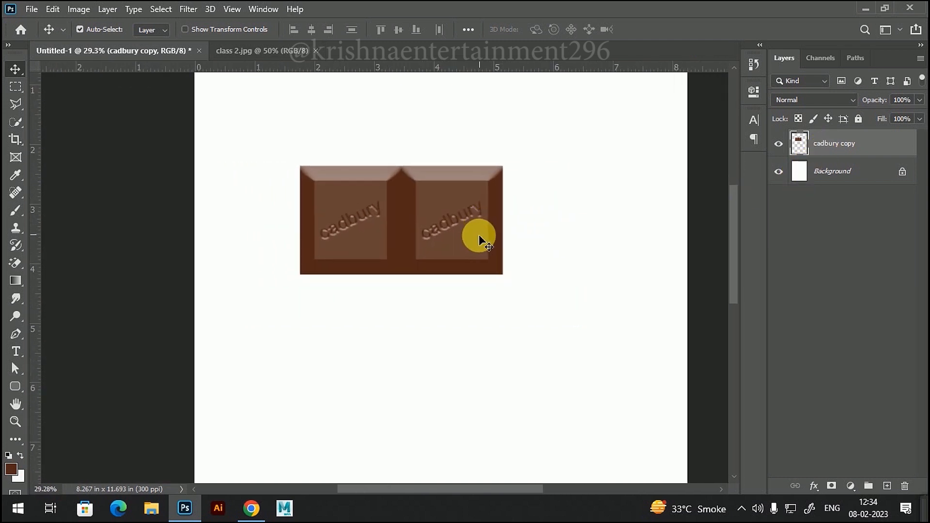
pyautogui.scroll(-1, 454, 235)
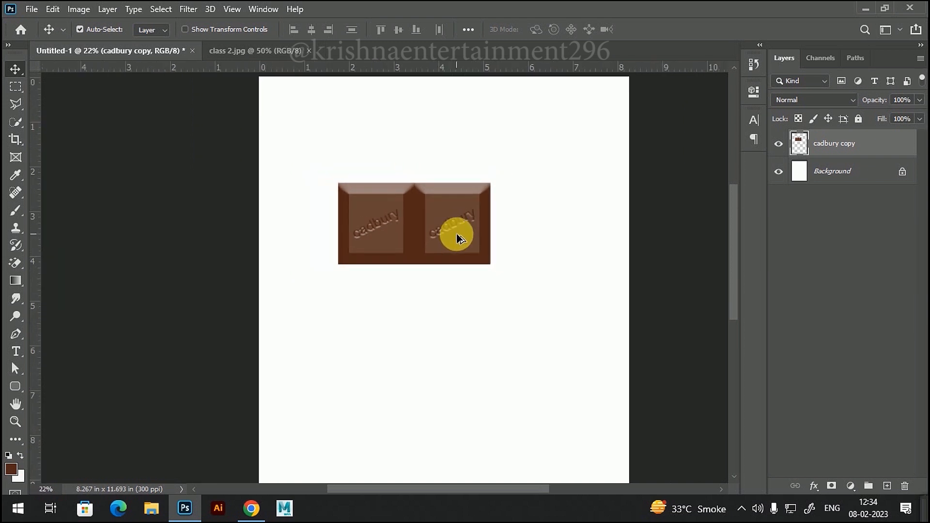
pyautogui.scroll(1, 454, 237)
pyautogui.moveTo(457, 245); pyautogui.dragTo(457, 336)
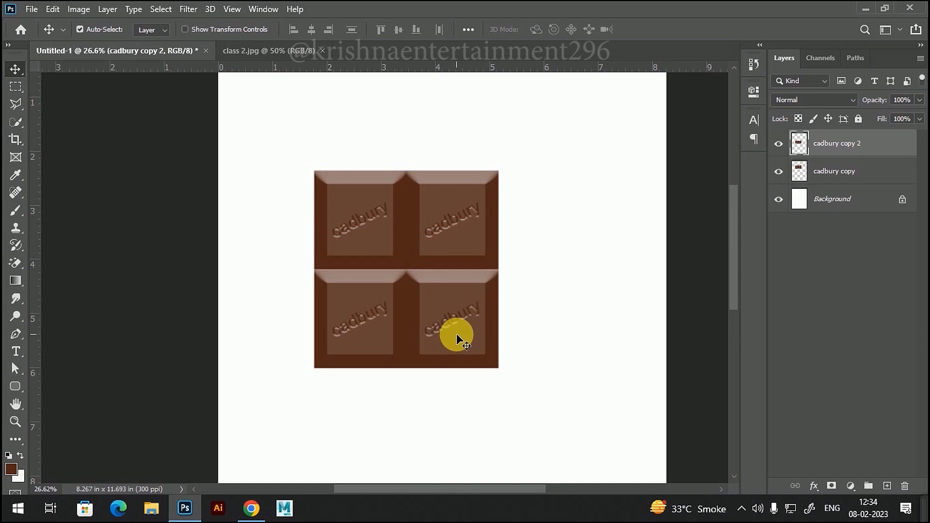
# Add two more copies of the row beneath the existing ones to make a block of four rows.
pyautogui.scroll(-1, 454, 327)
pyautogui.scroll(1, 452, 319)
pyautogui.scroll(-2, 453, 320)
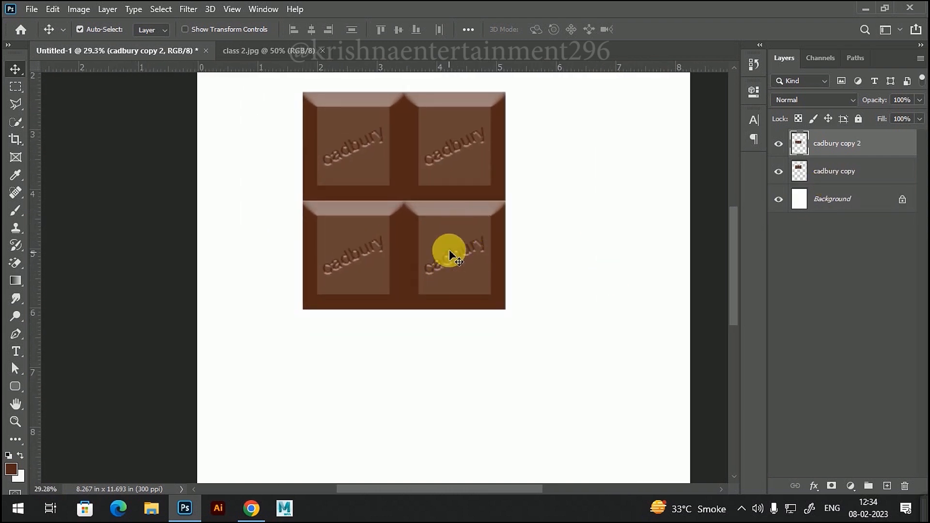
pyautogui.moveTo(449, 252); pyautogui.dragTo(465, 411)
pyautogui.scroll(-2, 499, 304)
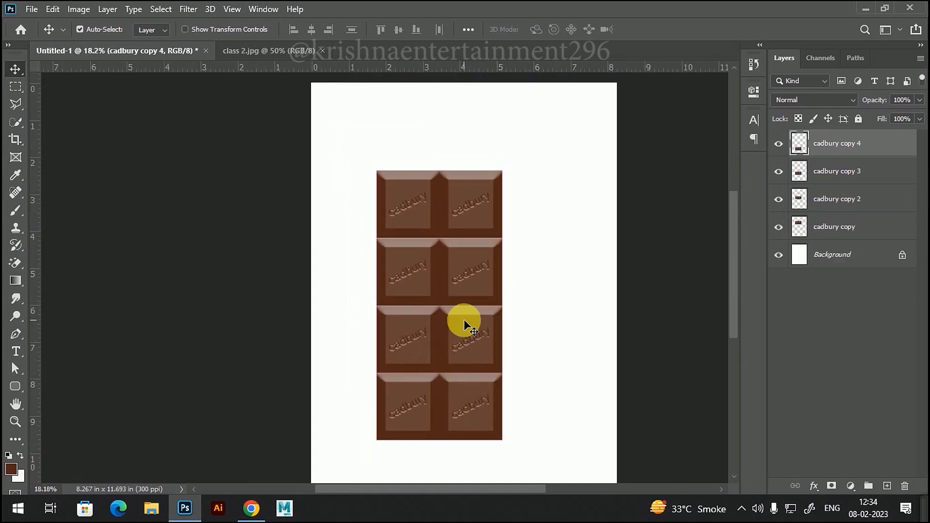
# Merge the four row layers, from "cadbury copy" to "cadbury copy 4", into one layer.
pyautogui.scroll(-1, 460, 321)
pyautogui.scroll(2, 465, 324)
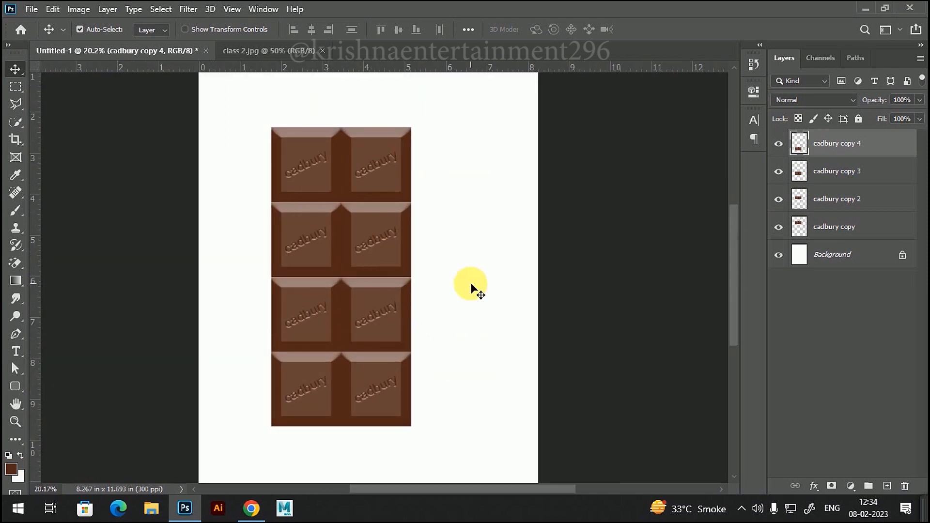
pyautogui.keyDown('ctrl'); pyautogui.click(876, 236); pyautogui.keyUp('ctrl')
pyautogui.keyDown('ctrl'); pyautogui.click(862, 202); pyautogui.keyUp('ctrl')
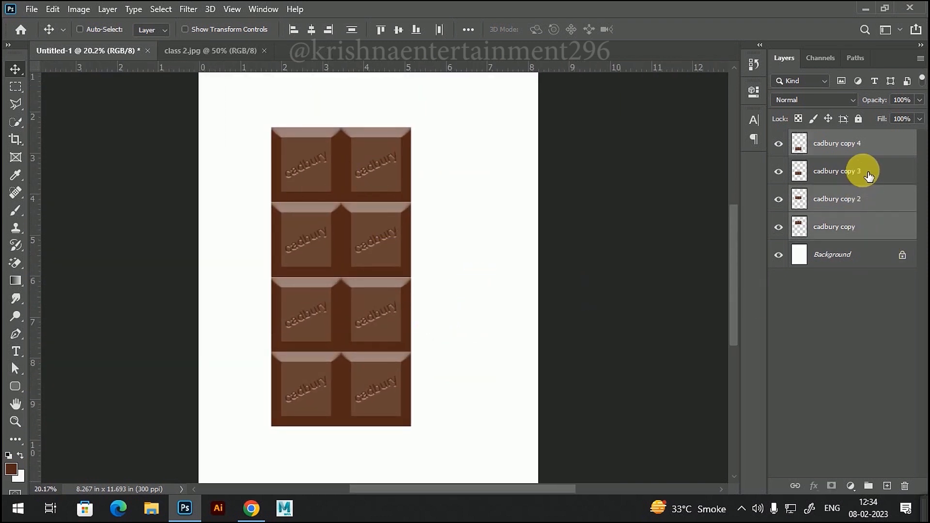
pyautogui.keyDown('ctrl'); pyautogui.click(858, 172); pyautogui.keyUp('ctrl')
pyautogui.hotkey('ctrl', 'e')
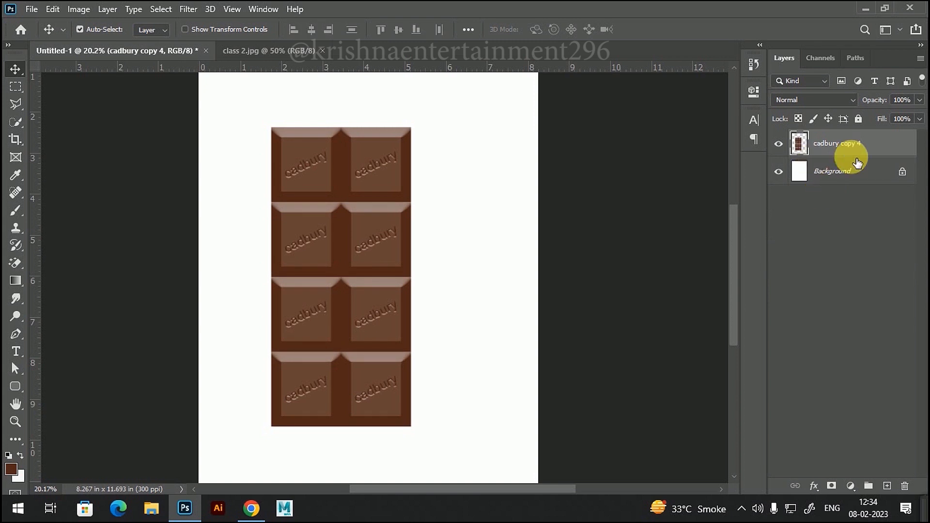
# Duplicate the four-row block flush against its right edge and merge both blocks into one four-by-four bar layer.
pyautogui.scroll(-1, 383, 293)
pyautogui.moveTo(391, 262); pyautogui.dragTo(509, 269)
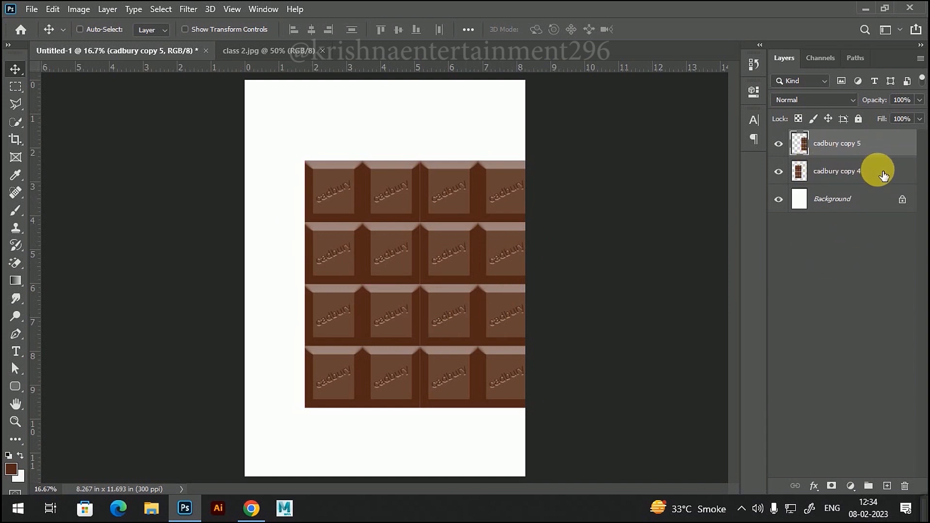
pyautogui.keyDown('shift'); pyautogui.click(845, 184); pyautogui.keyUp('shift')
pyautogui.press('ctrl')
pyautogui.hotkey('ctrl', 'e')
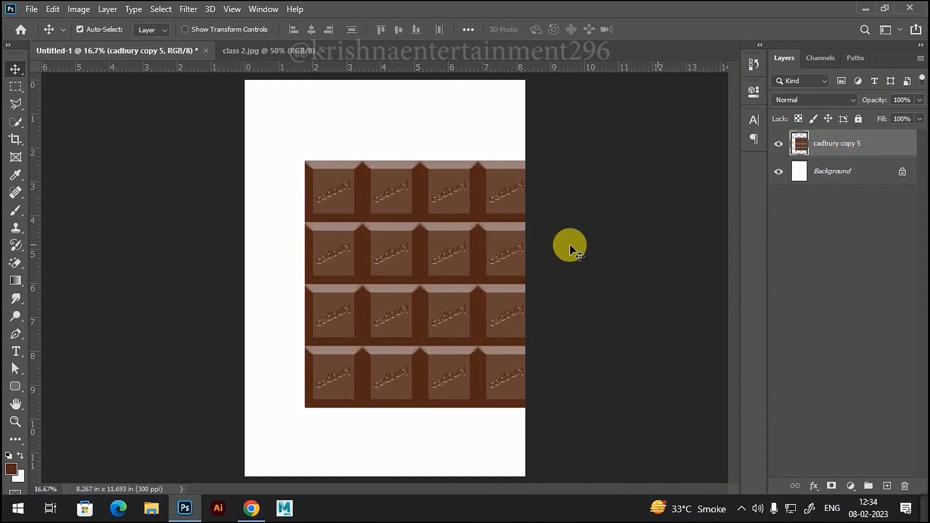
# Move the merged four-by-four chocolate bar left and slightly down so it fits whole on the white page.
pyautogui.moveTo(452, 250); pyautogui.dragTo(420, 275)
pyautogui.scroll(2, 420, 276)
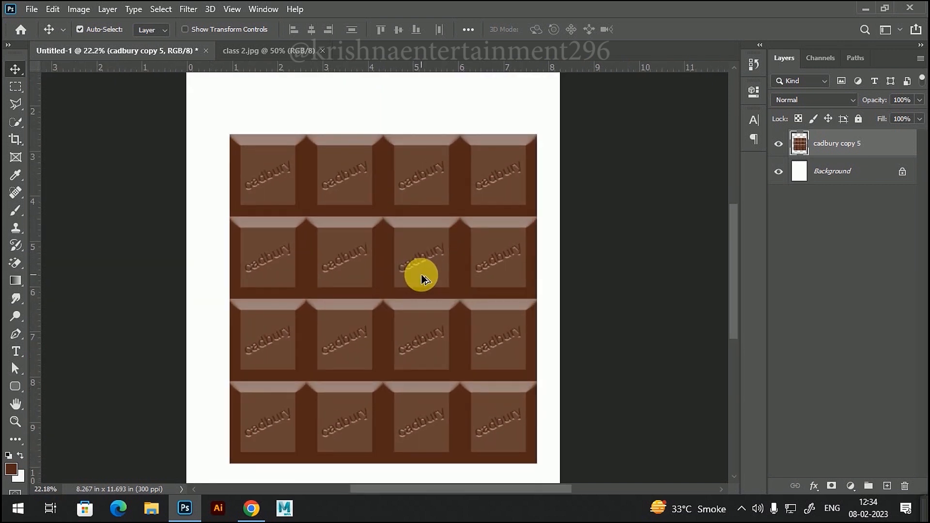
pyautogui.scroll(3, 426, 271)
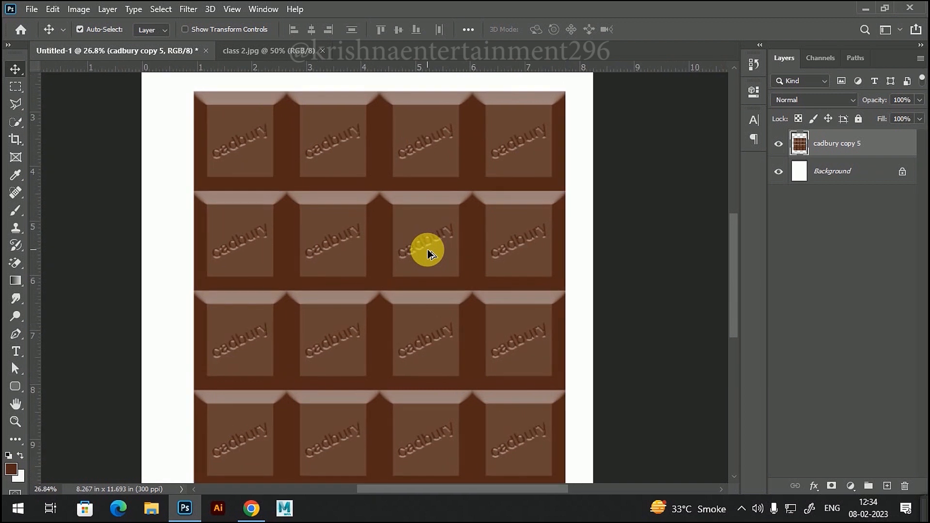
pyautogui.scroll(3, 429, 252)
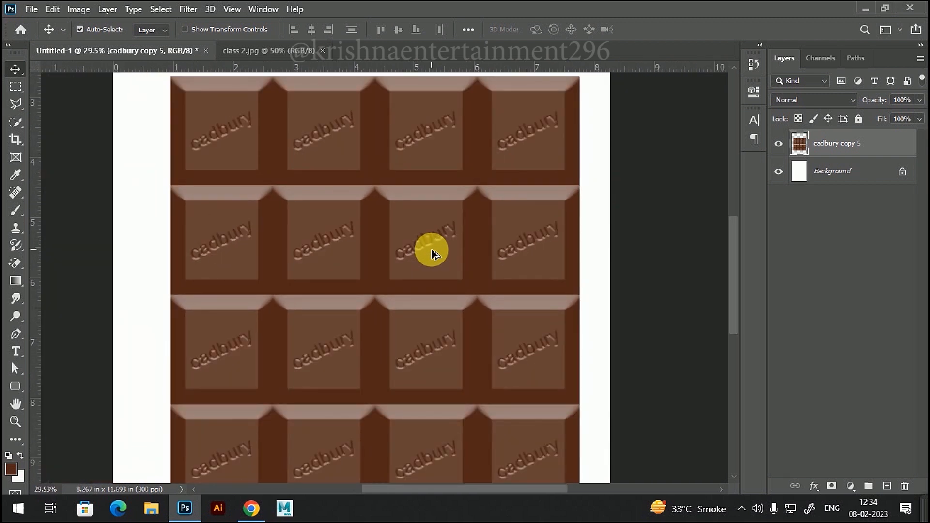
pyautogui.scroll(2, 431, 249)
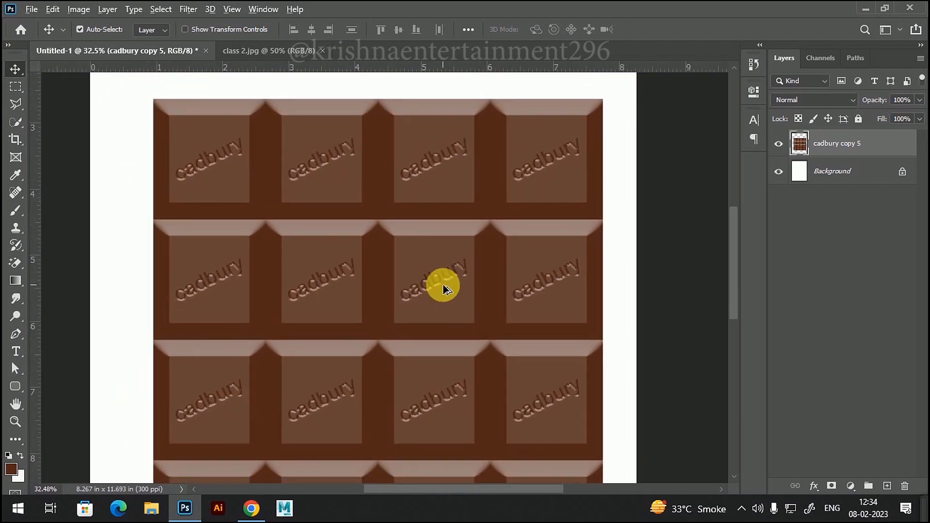
pyautogui.scroll(-5, 444, 289)
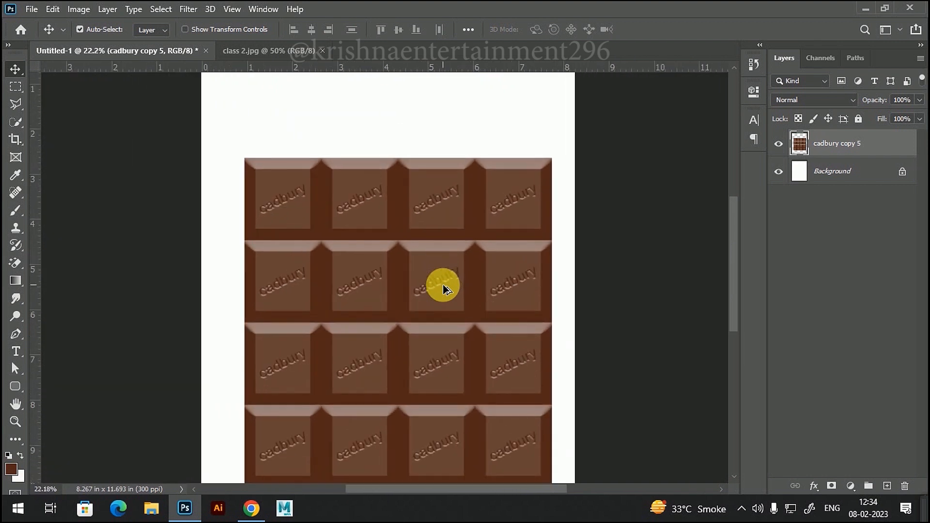
pyautogui.scroll(-2, 443, 286)
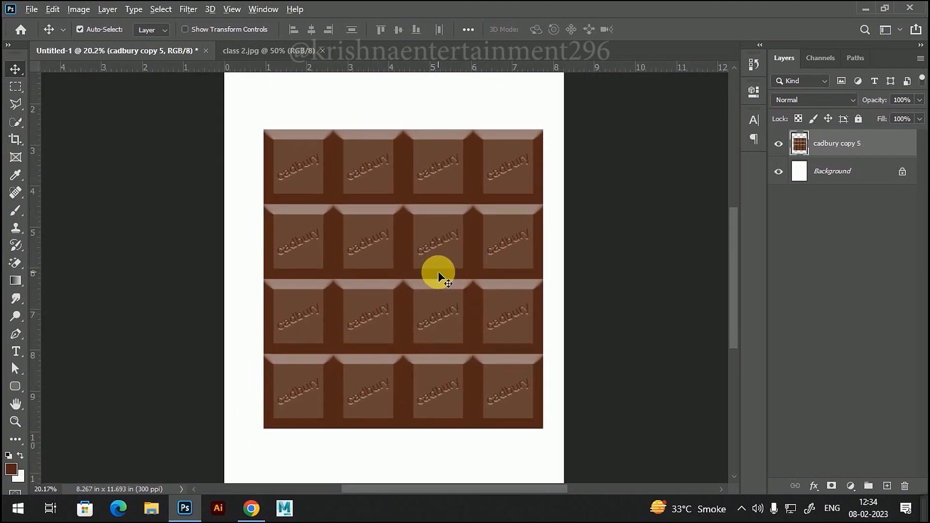
pyautogui.scroll(1, 439, 277)
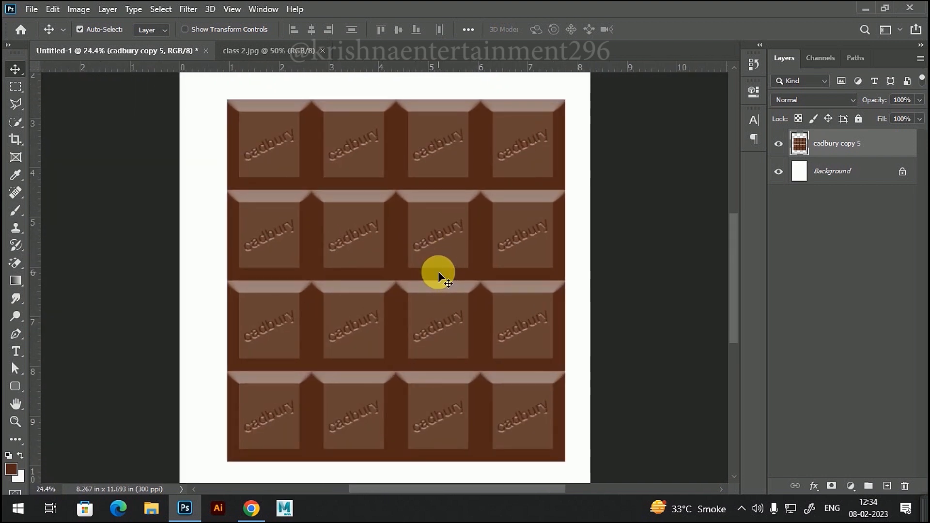